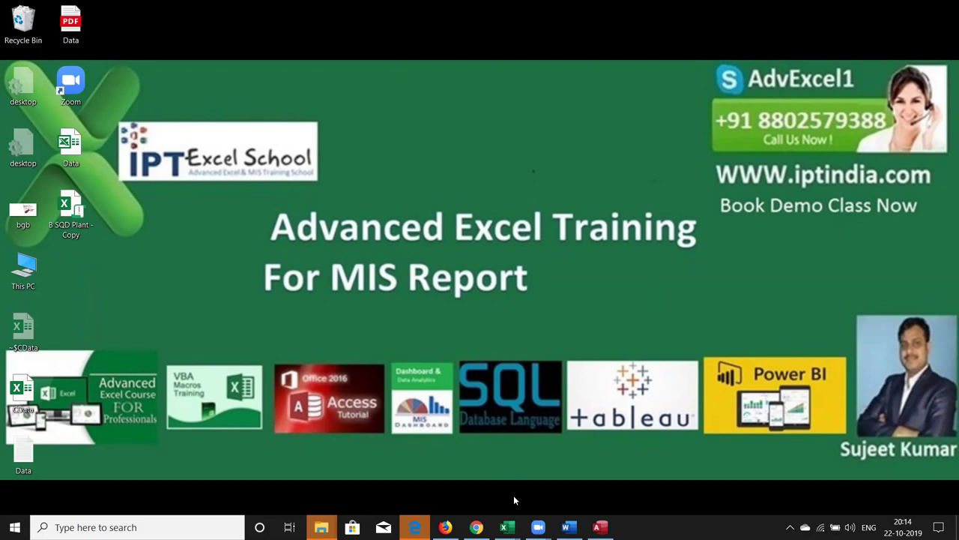
Switch to the Book2 workbook window from the Excel taskbar thumbnails.
mouse_move(507, 527)
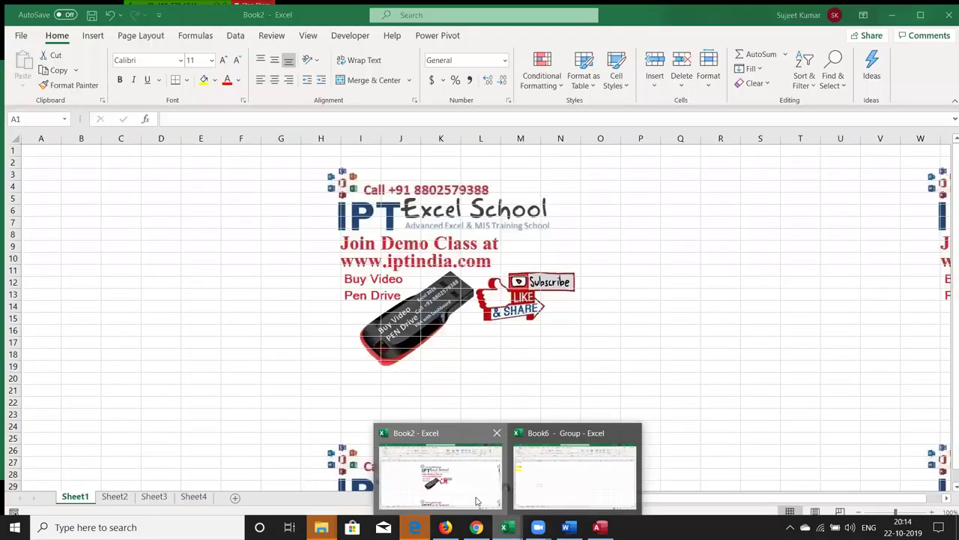
click(477, 501)
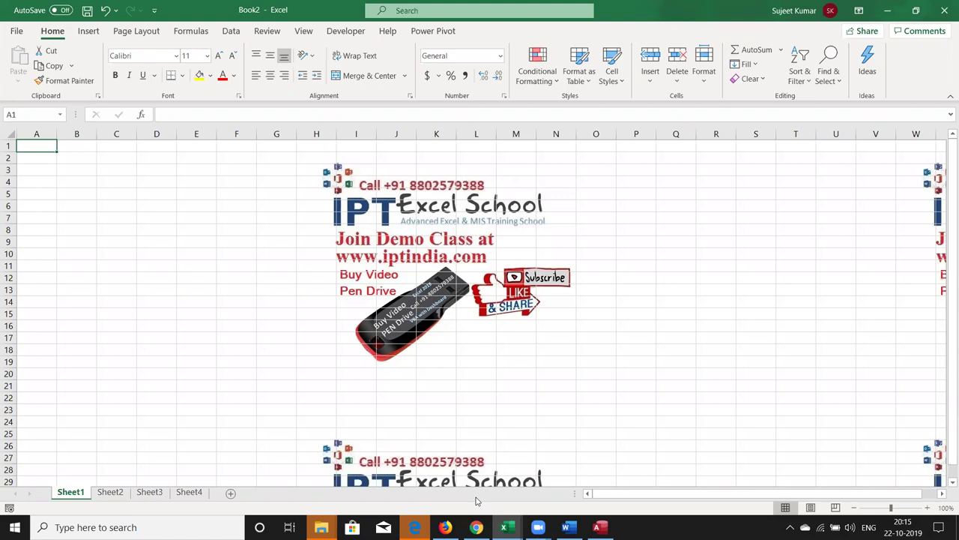
Enter the heading Chq in cell A1.
key(Right)
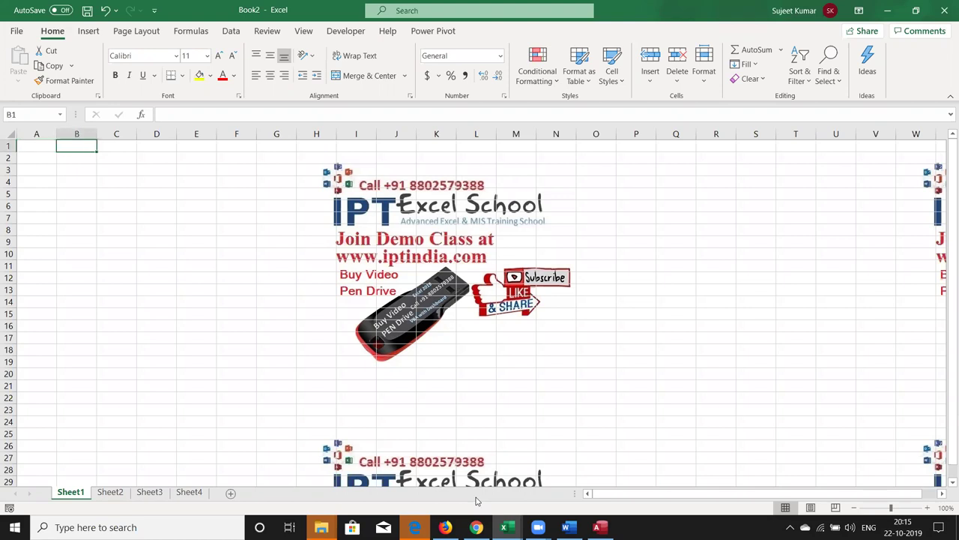
key(Left)
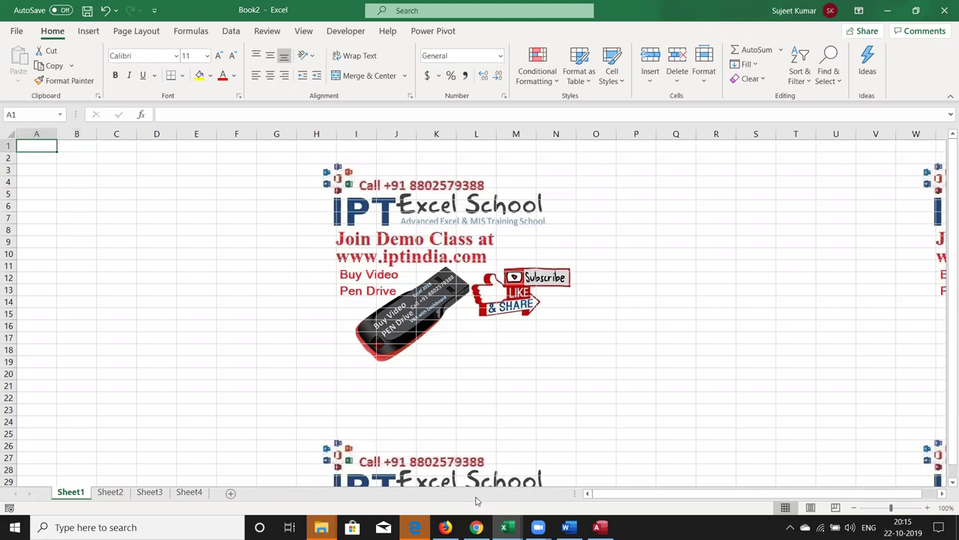
text(Chq)
key(Return)
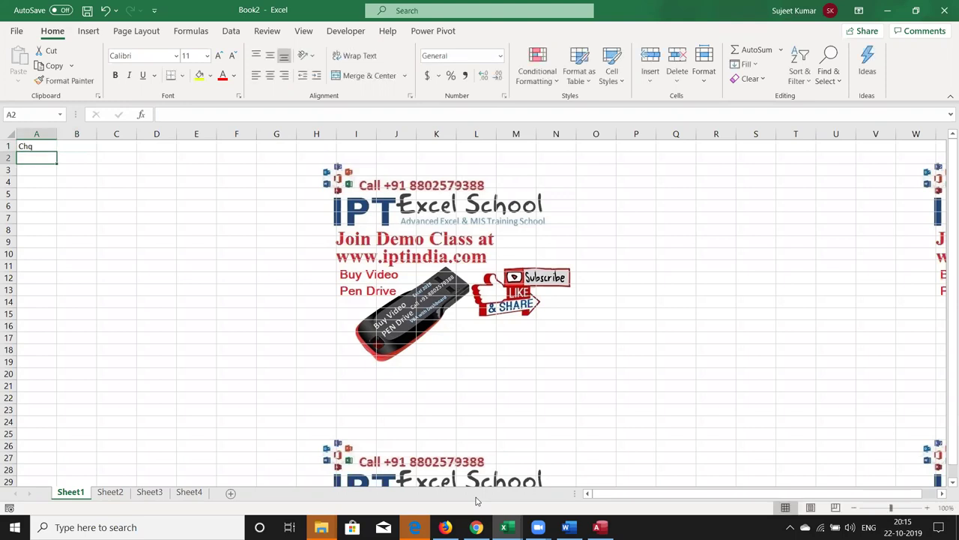
After trial entries, store cheque number '001255 in A2 as text with leading zeros.
text('00154)
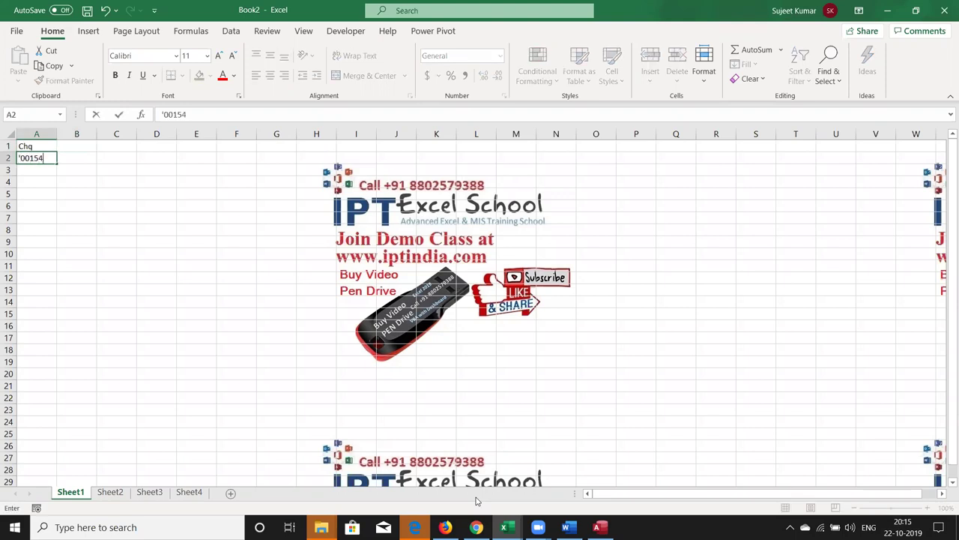
key(Return)
key(ctrl+z)
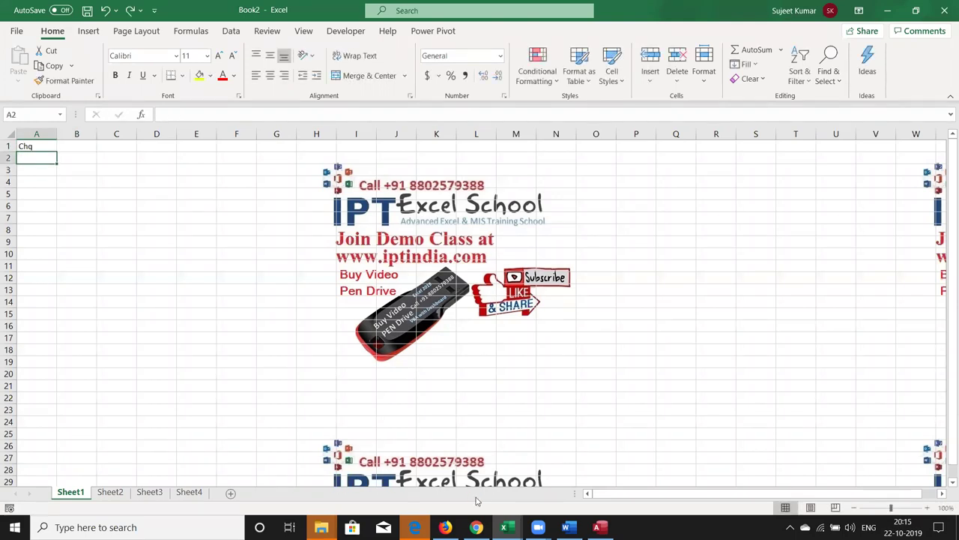
text(001254)
key(Return)
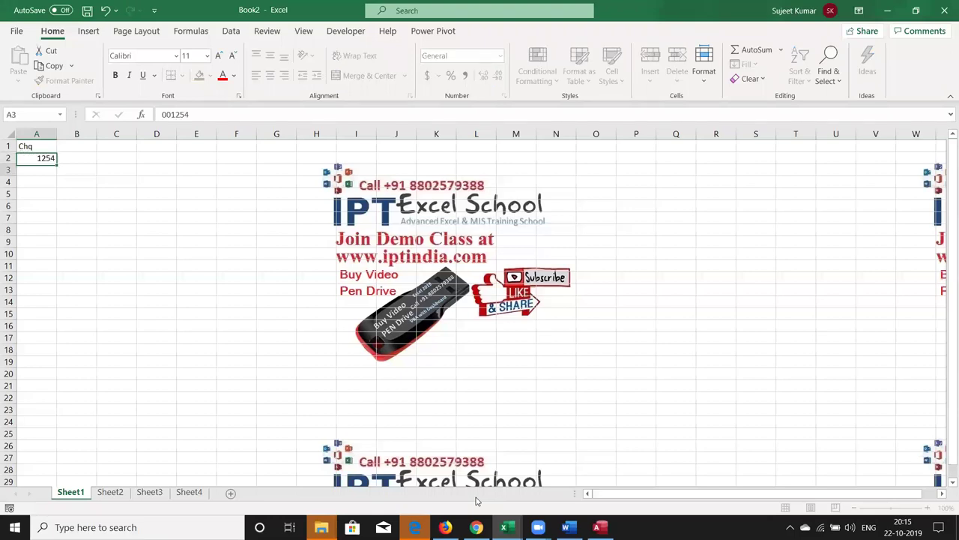
key(Up)
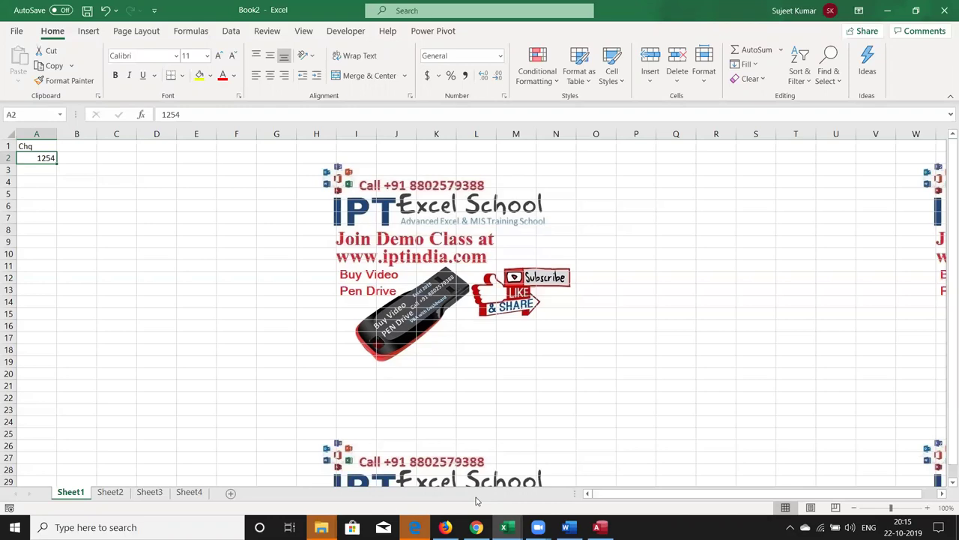
text('001255)
key(Return)
key(Up)
key(Up)
key(Right)
key(Right)
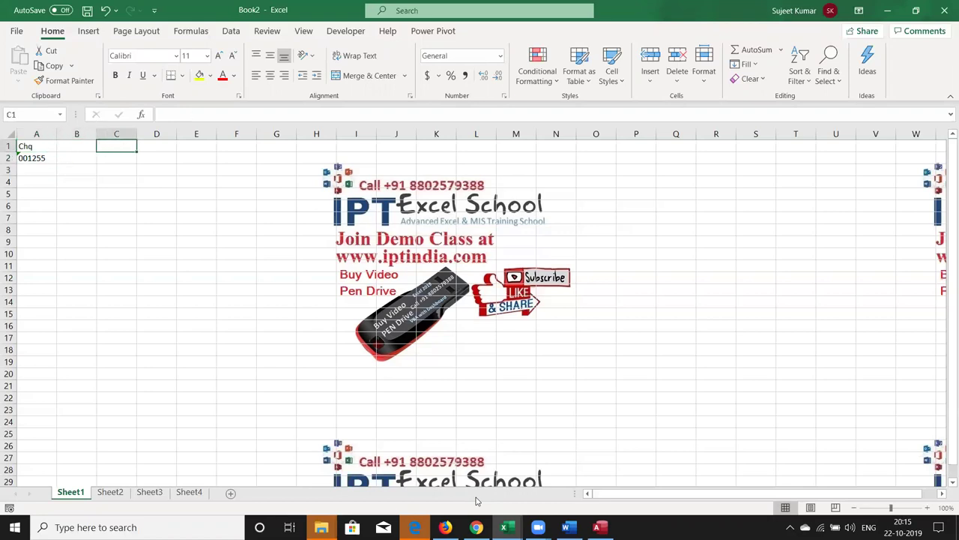
Type 85214, 652, 36521, 3254, 98562 and 12365 into C1:C6, then select C1:C6.
text(85214)
key(Return)
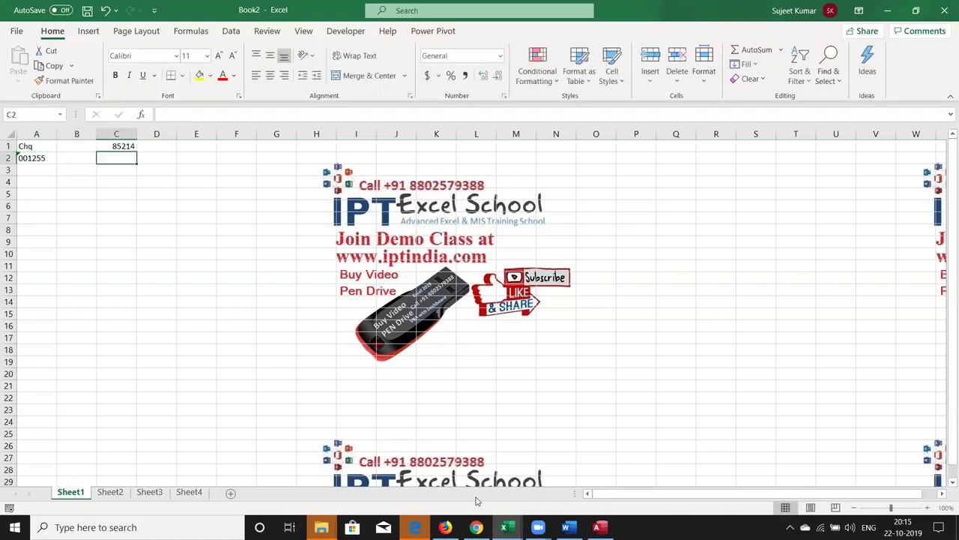
text(652)
key(Return)
text(36521)
key(Return)
text(3254)
key(Return)
text(98562)
key(Return)
text(12365)
key(Return)
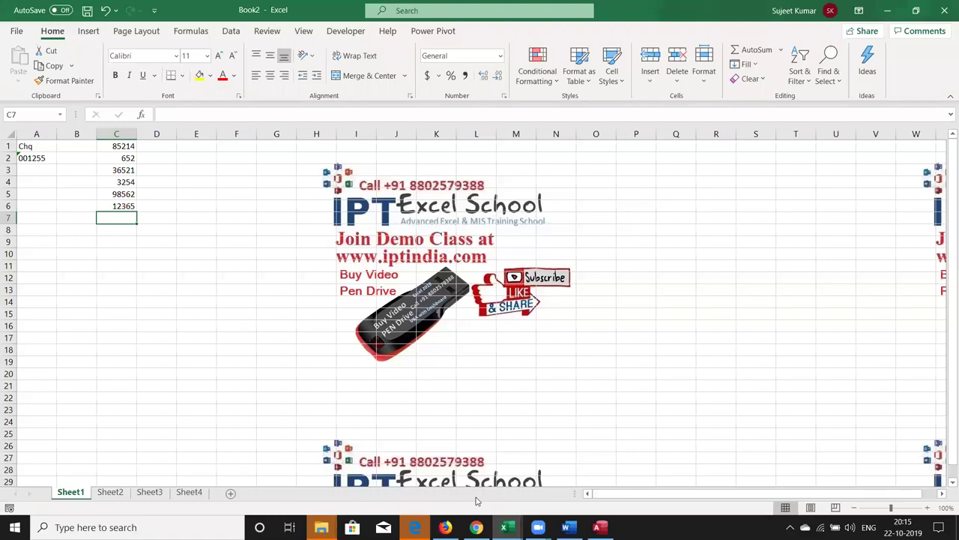
key(Up)
key(Up)
key(Up)
key(Up)
key(Up)
key(Up)
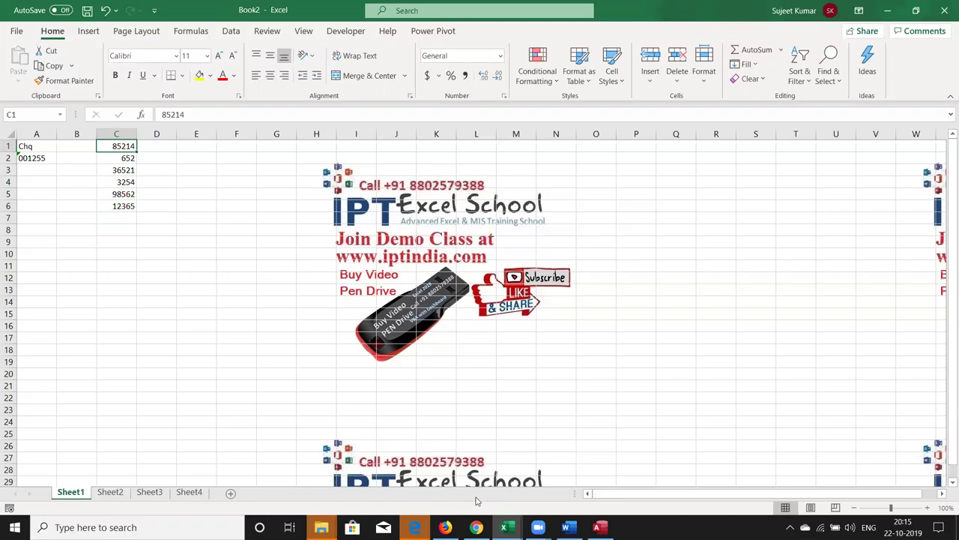
key(ctrl+shift+Down)
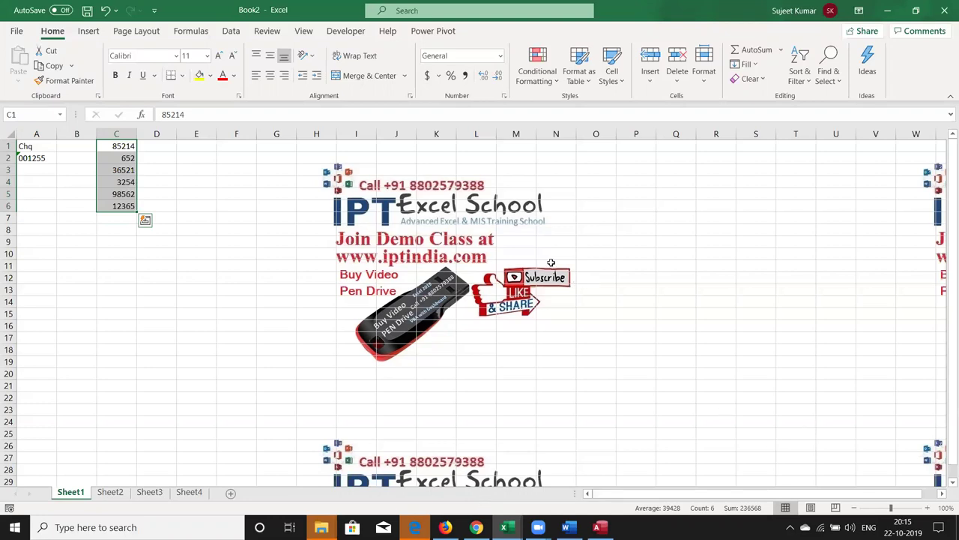
Apply the custom format 000000 to C1:C6 and check the zero-padded values like 000652.
click(504, 97)
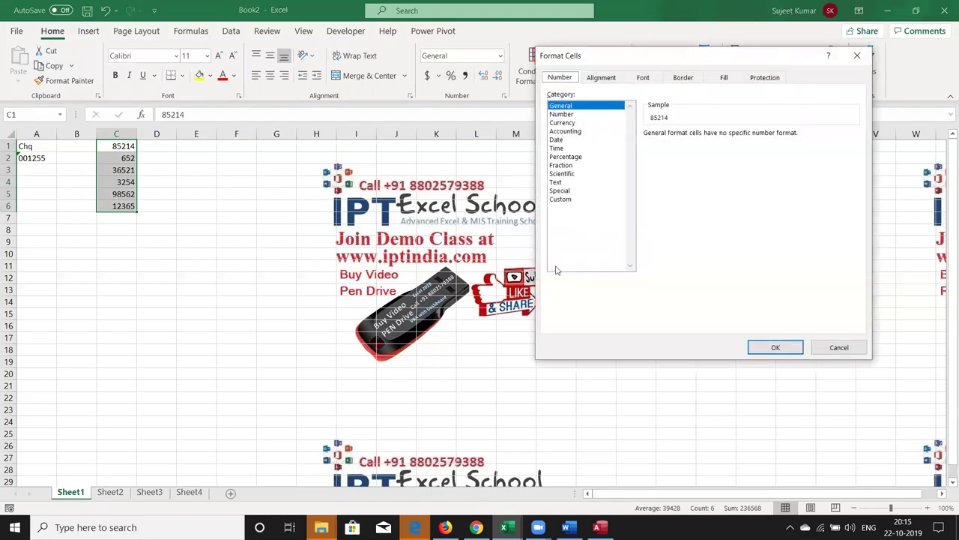
click(562, 200)
click(670, 145)
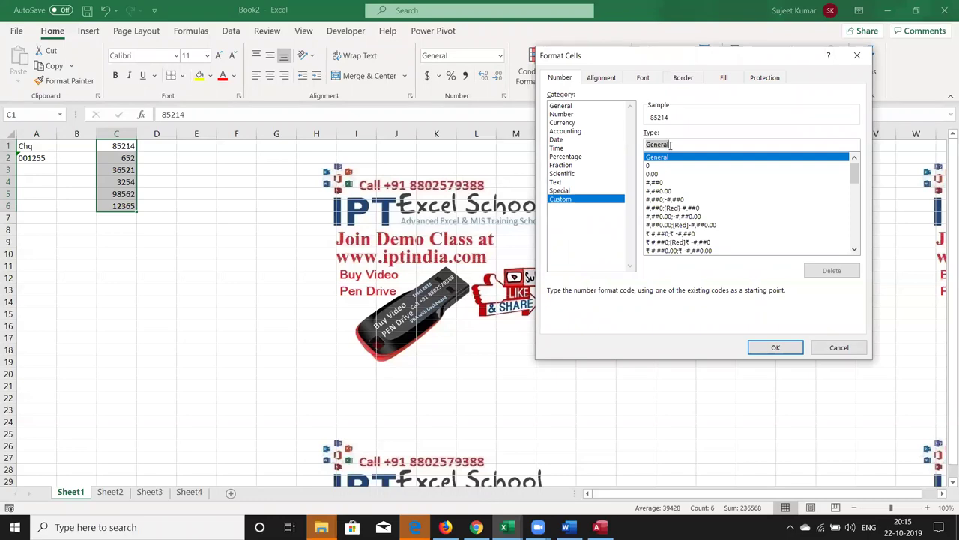
text(000000)
key(Return)
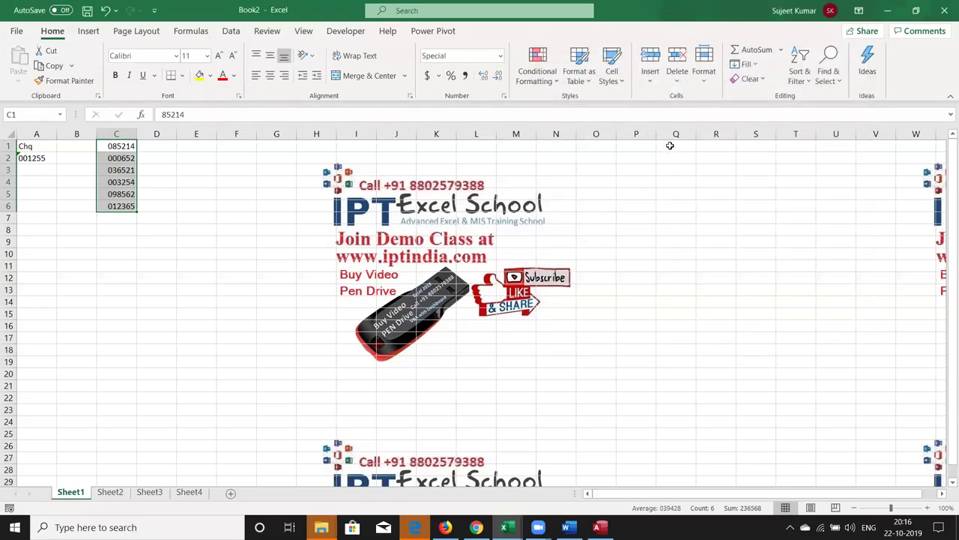
key(Up)
key(Down)
key(Down)
key(Down)
key(Down)
key(Down)
key(Up)
key(Up)
key(Up)
key(Up)
key(Up)
key(Down)
key(Down)
key(Down)
key(Down)
key(Down)
key(Up)
key(Up)
key(Up)
key(Up)
key(Up)
key(Down)
key(Down)
key(Down)
key(Down)
key(Down)
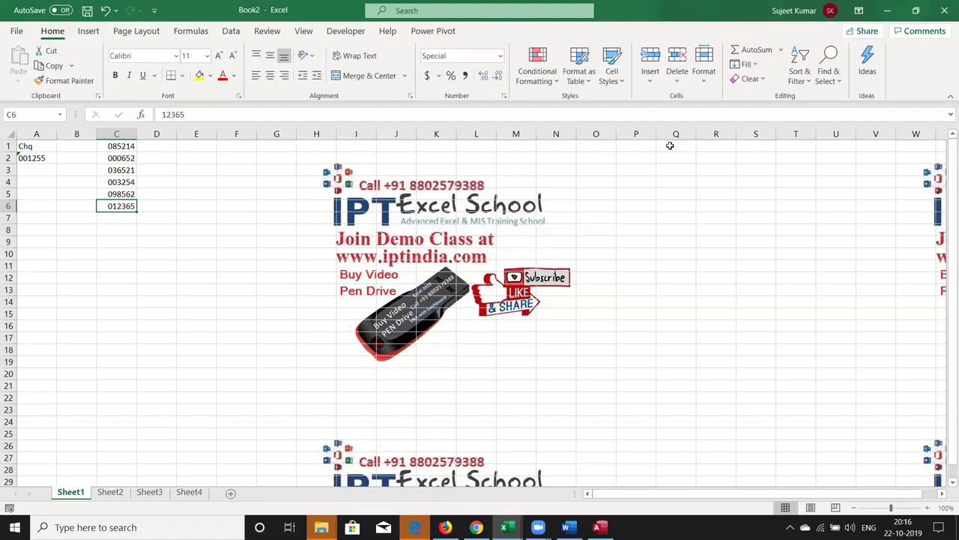
Enter '000652 as text in cell E2.
key(Up)
key(Up)
key(Up)
key(Up)
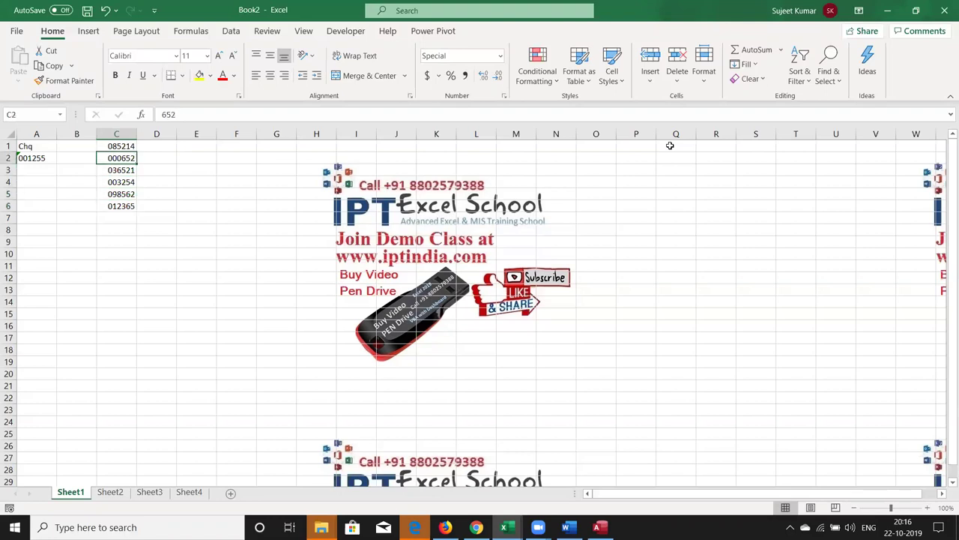
key(Right)
key(Right)
key(Left)
key(Left)
key(Right)
key(Right)
key(Left)
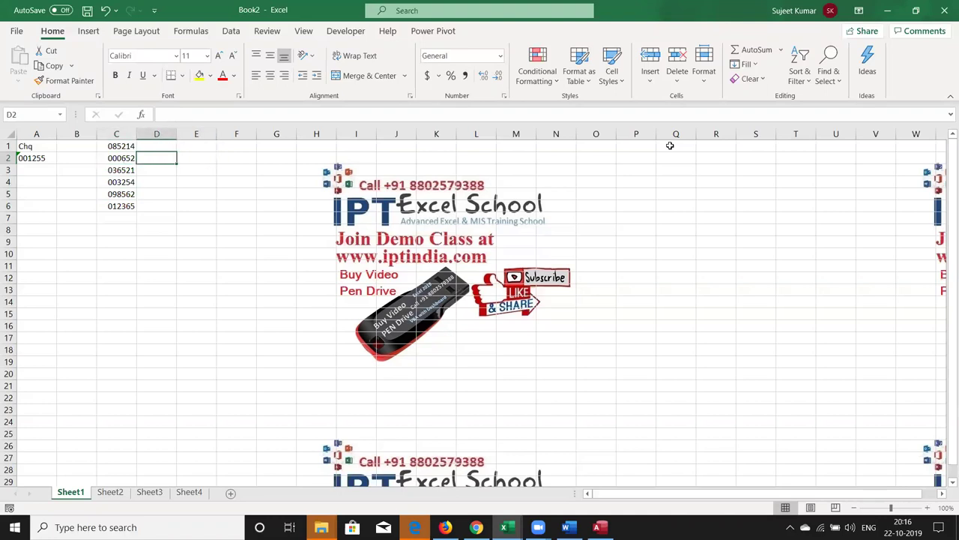
key(Left)
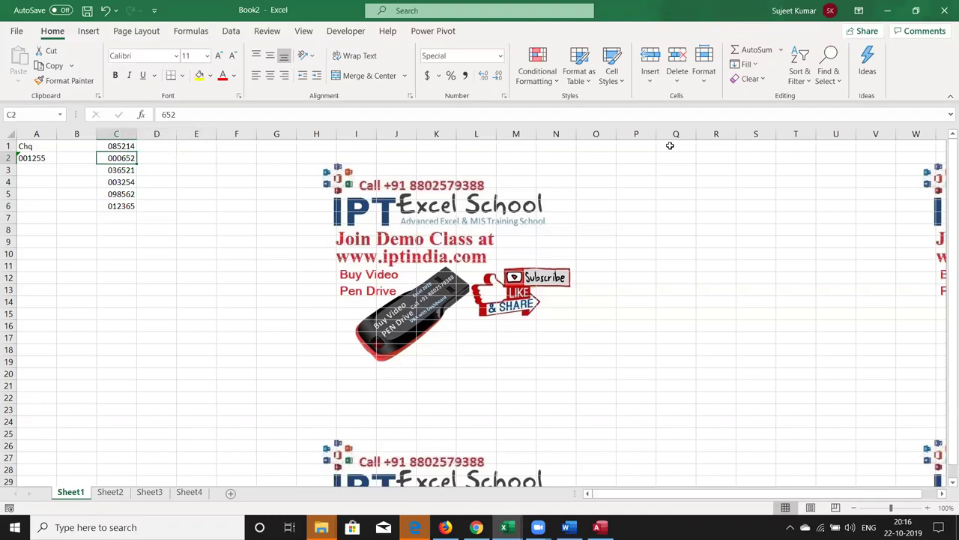
key(Right)
key(Right)
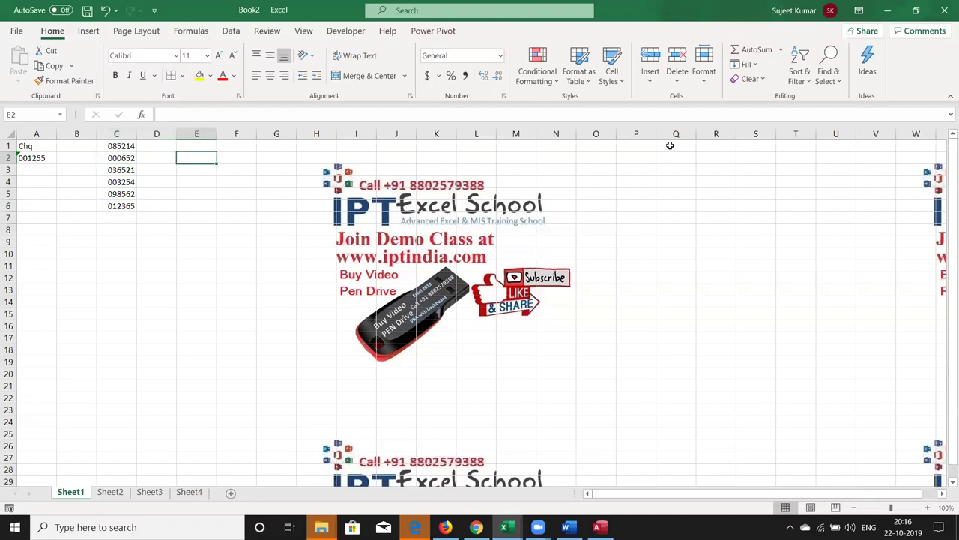
text('000)
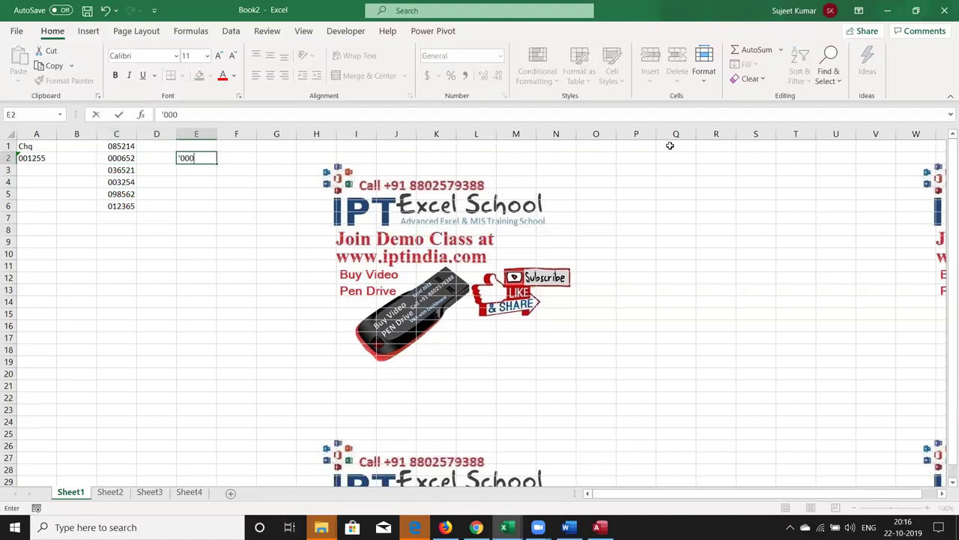
text(652)
key(Return)
Dismiss the number-stored-as-text warning on E2 with Ignore Error.
key(Up)
key(Right)
text(=)
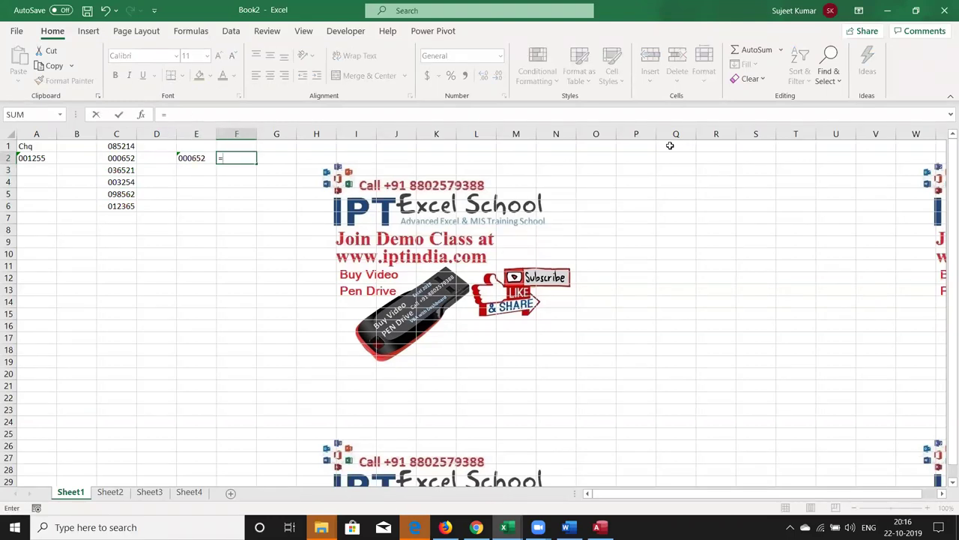
key(Escape)
key(Left)
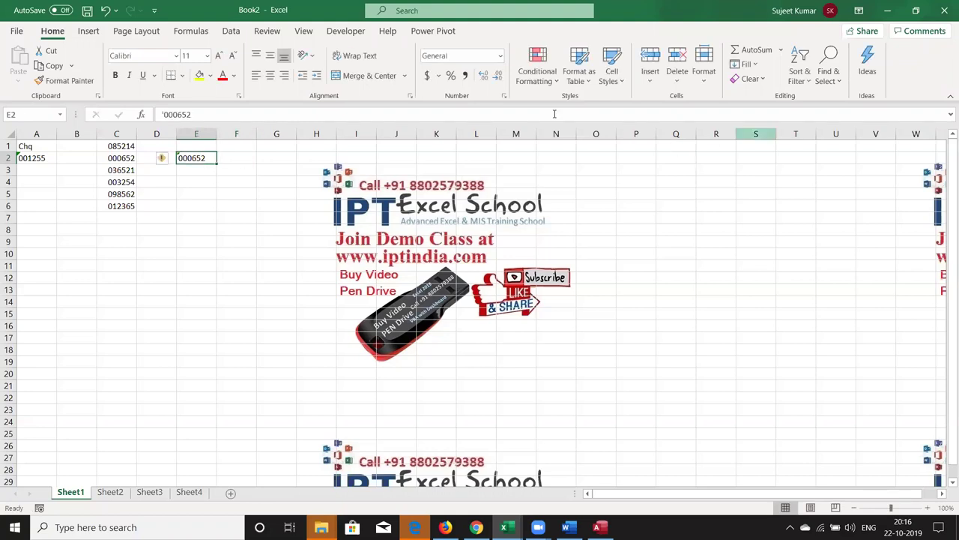
click(168, 158)
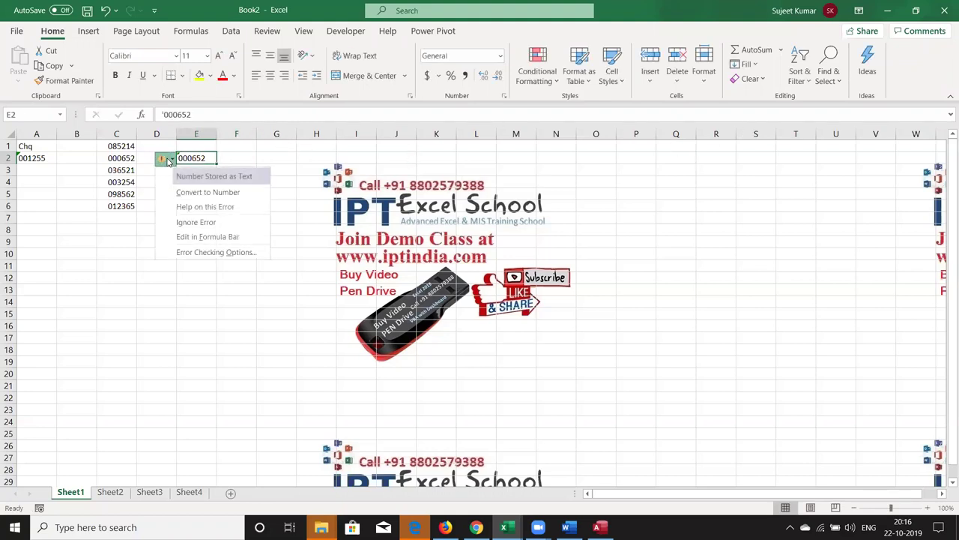
click(209, 223)
click(235, 189)
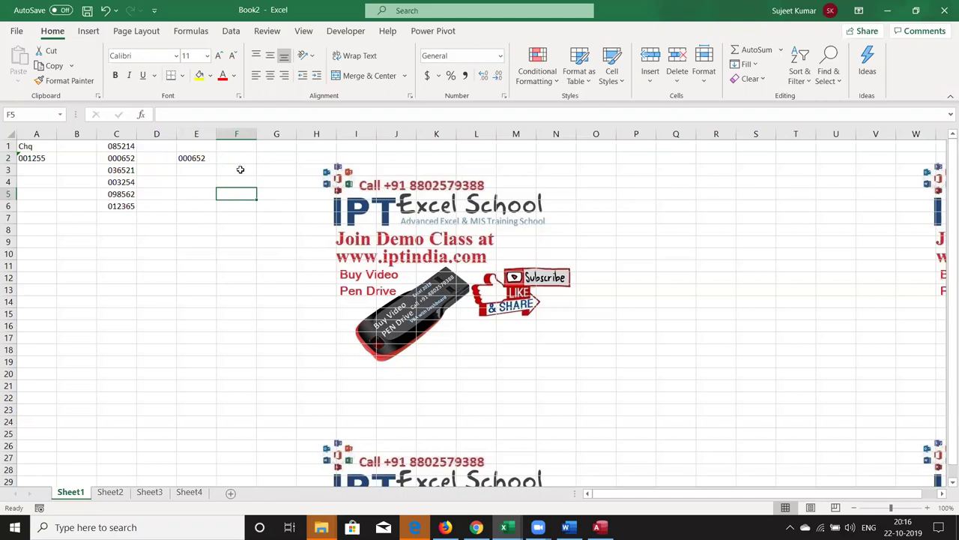
Enter =C2=E2 in F2, which returns FALSE, then inspect C2's stored value 652.
click(237, 152)
text(=)
key(Left)
key(Left)
key(Left)
text(=)
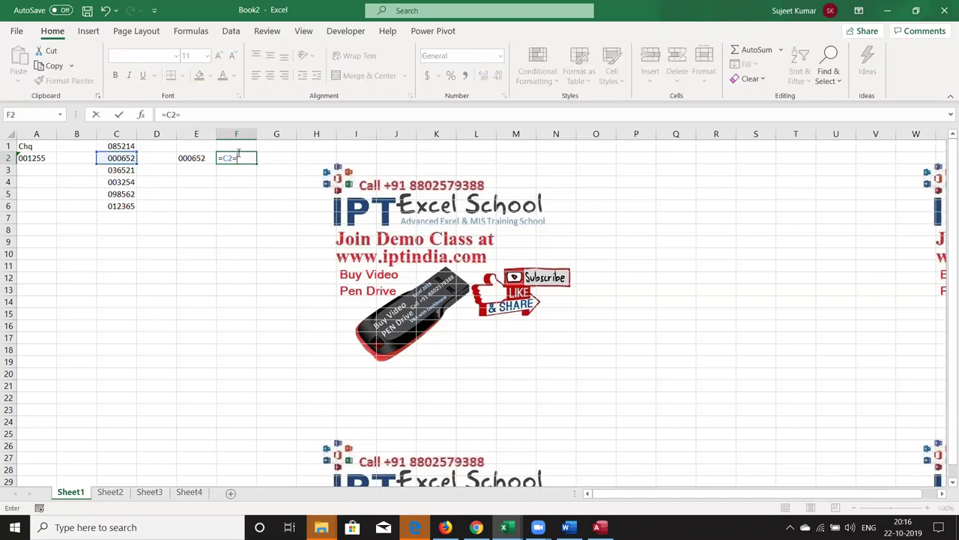
key(Left)
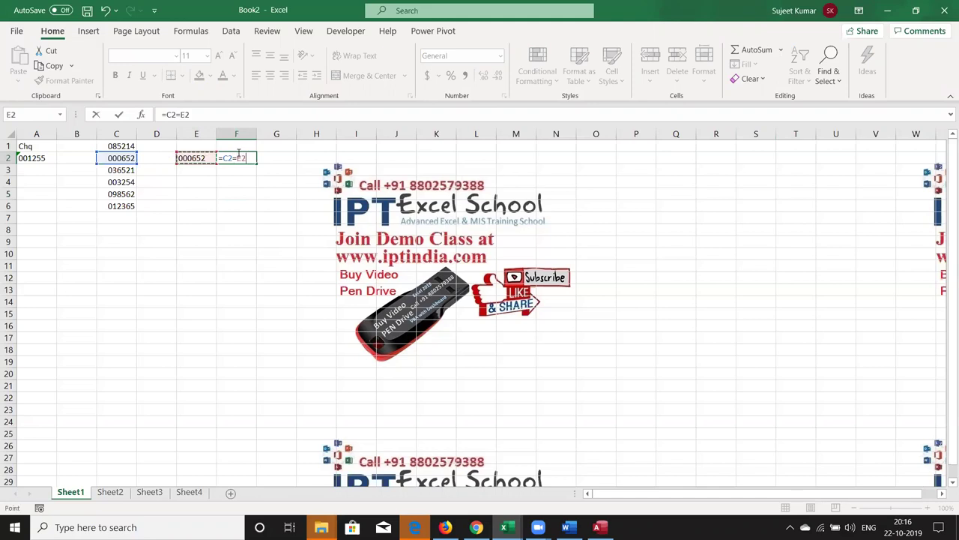
key(Return)
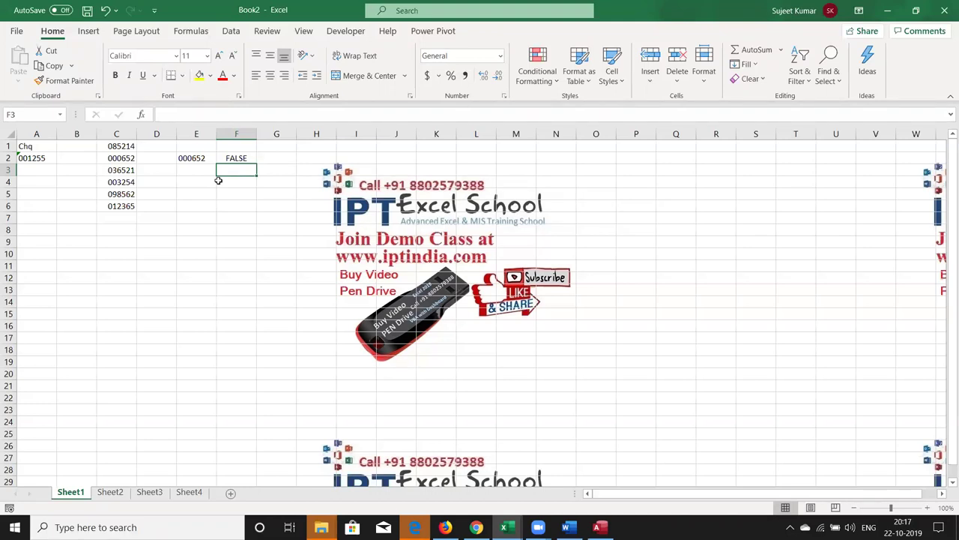
key(Left)
key(Left)
key(Left)
key(Up)
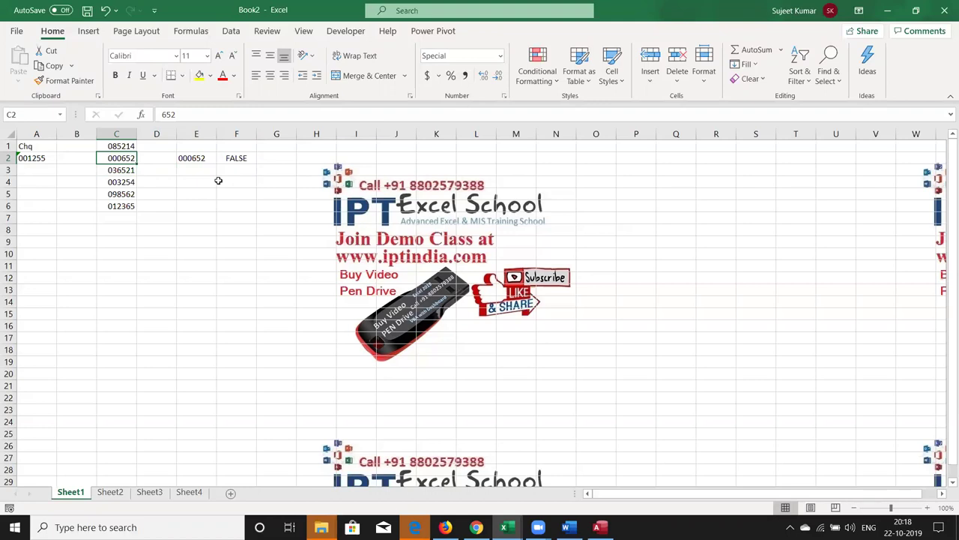
Enter =TEXT(C1,"000000") in D1 and fill it down through D6.
key(Up)
key(Right)
text(=)
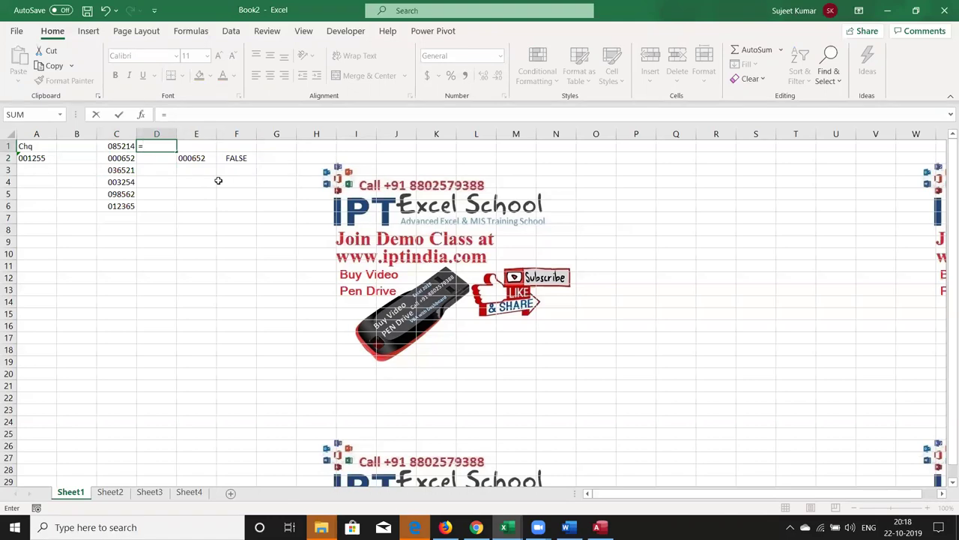
text(tex)
key(Tab)
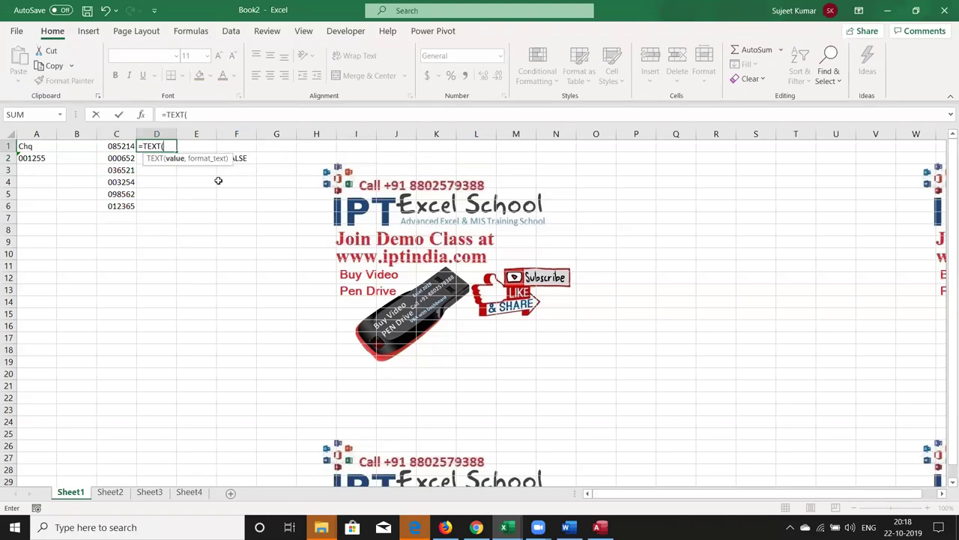
key(Left)
text(,)
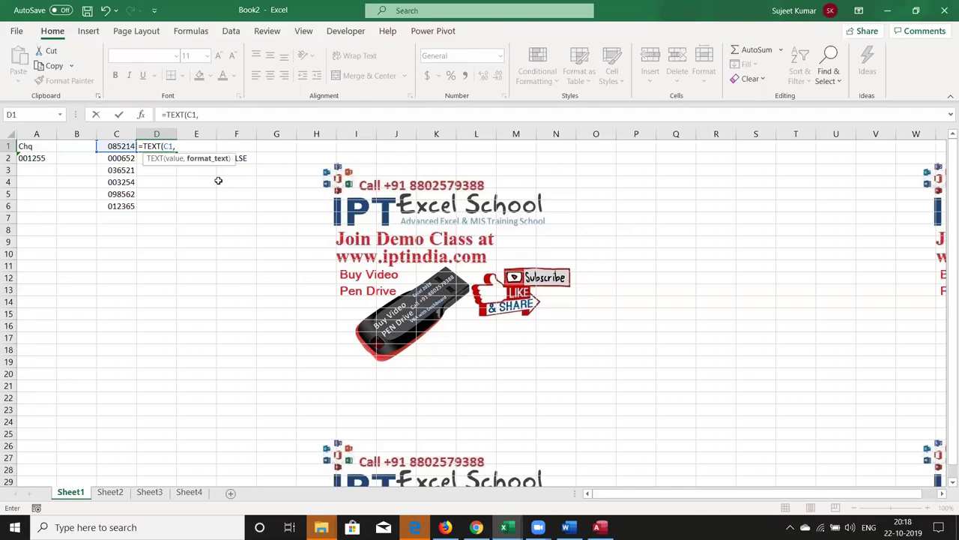
text(")
text(00)
text(00)
text(00")
text())
key(Return)
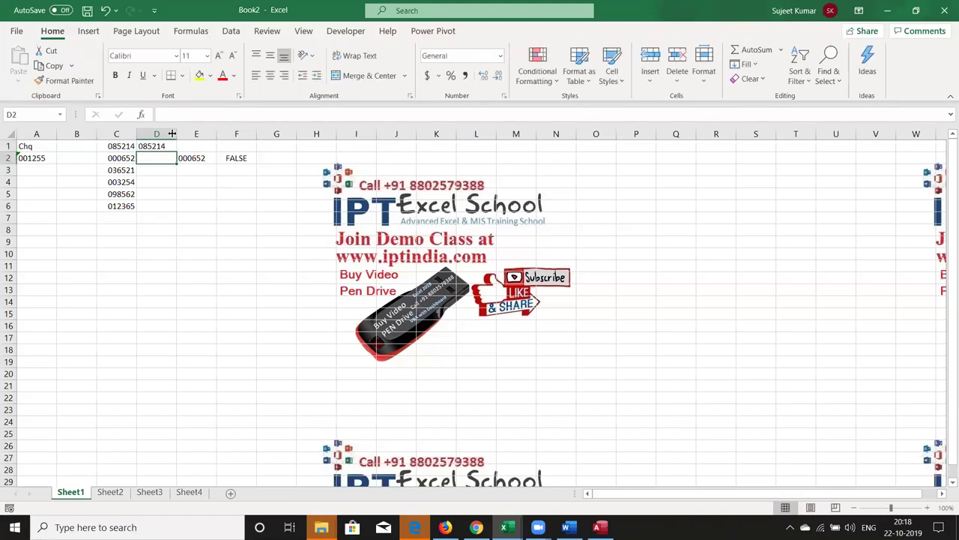
click(157, 146)
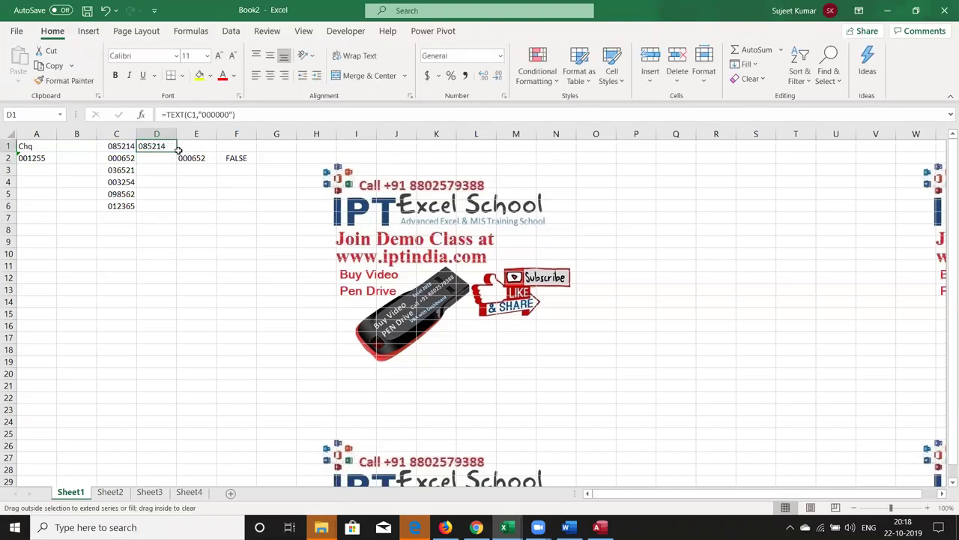
double_click(177, 152)
Enter =D2=E2 in E3, which returns TRUE.
click(198, 173)
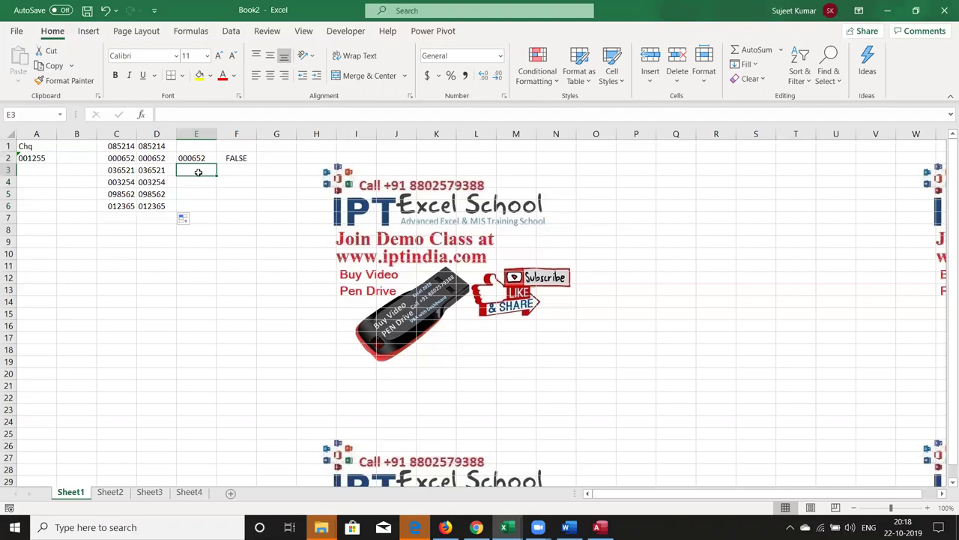
text(=)
key(Left)
key(Up)
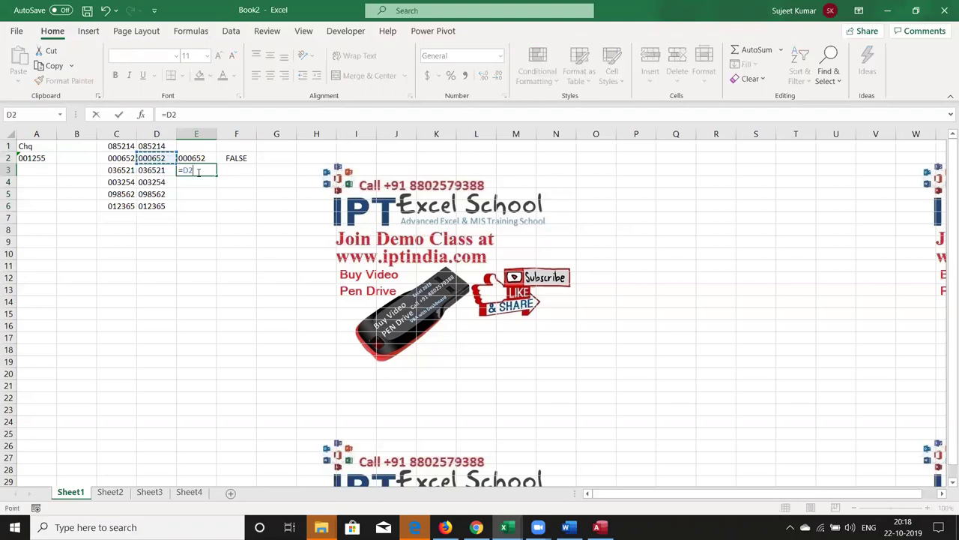
text(=)
key(Up)
key(Return)
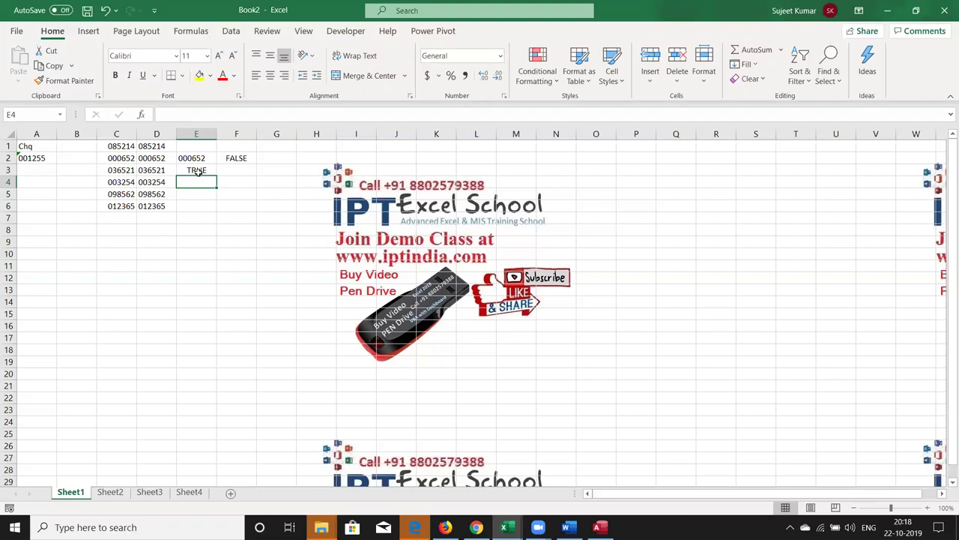
click(159, 158)
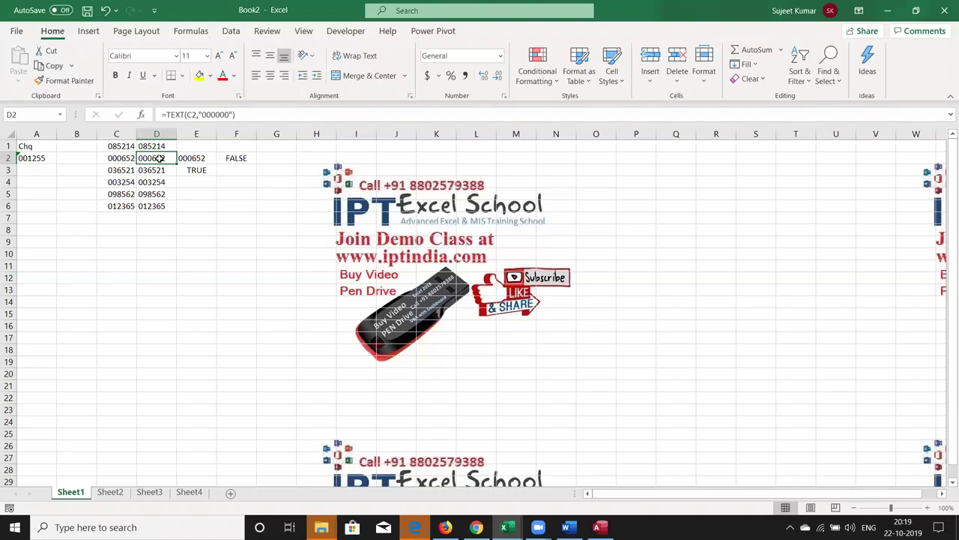
key(Down)
key(Down)
key(Down)
key(Down)
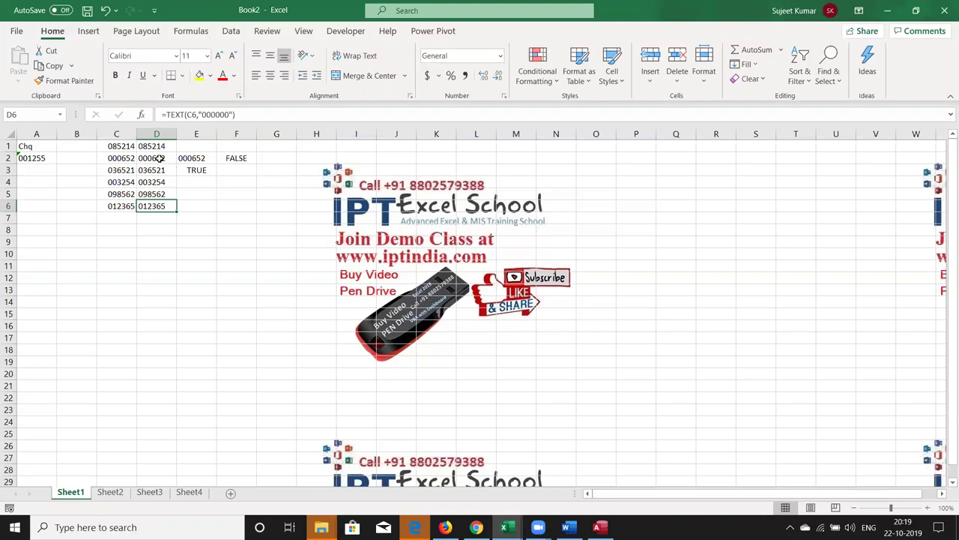
key(Right)
key(Down)
key(Up)
key(Up)
key(Up)
key(Up)
key(Right)
key(Right)
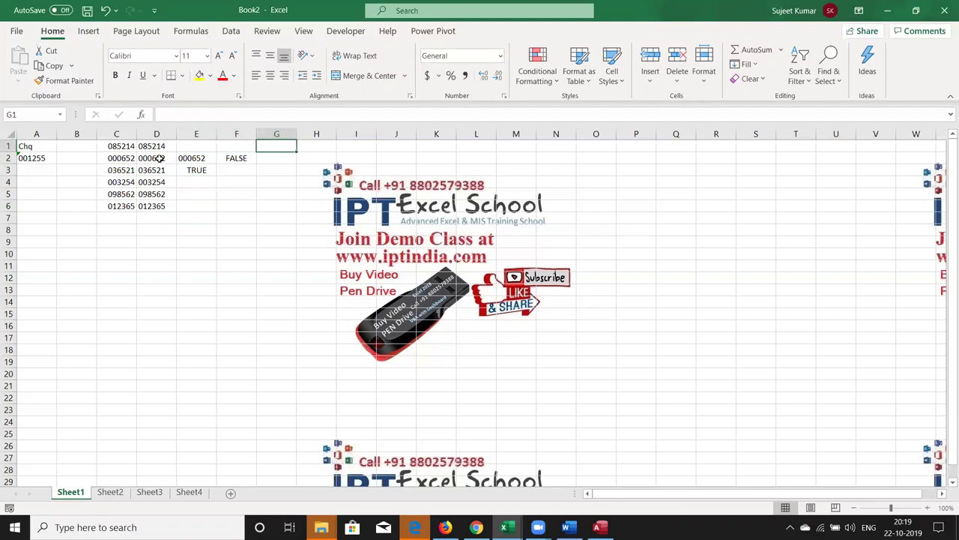
Add the Mobile heading in G1 and briefly open Format Cells for G2:G6 without changes.
text(Mobile)
key(Return)
text(+91)
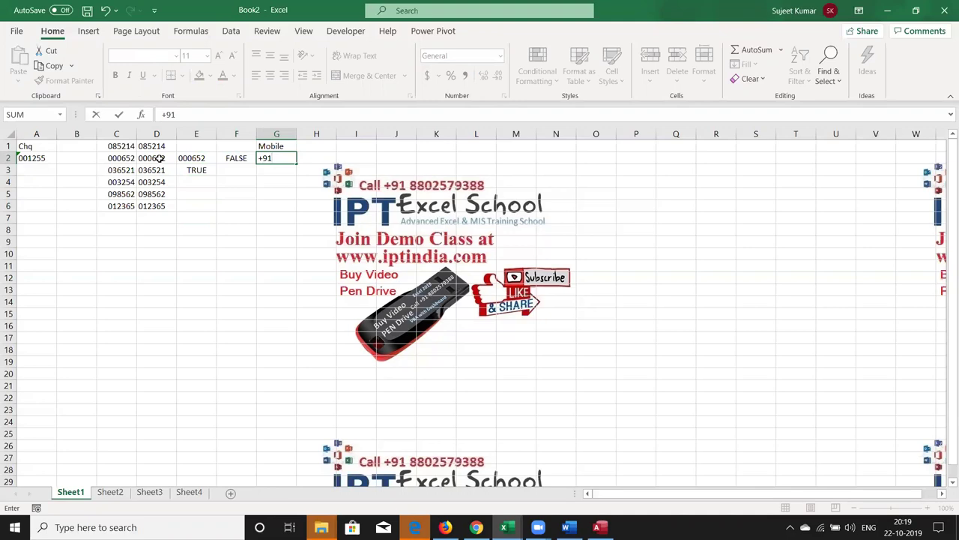
key(Escape)
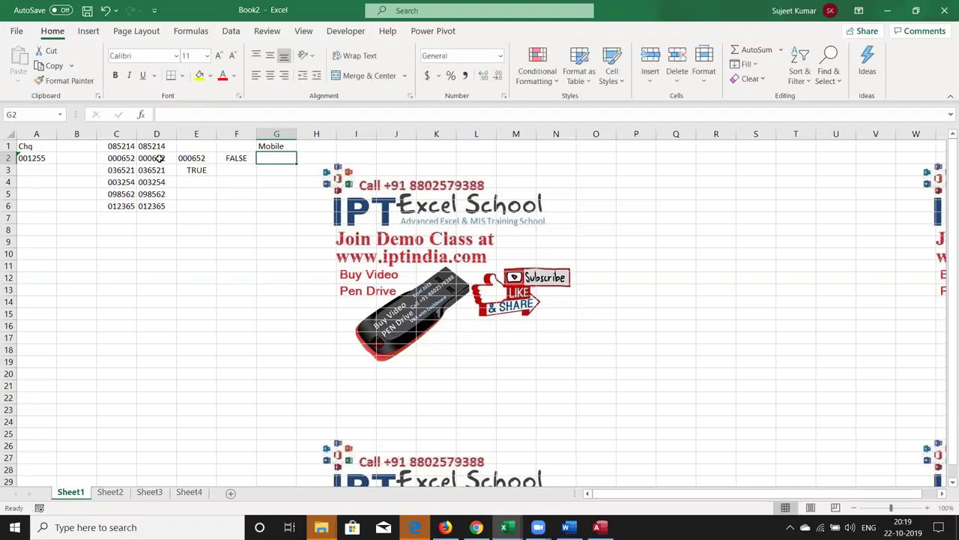
key(shift+Down)
key(shift+Down)
key(shift+Down)
key(shift+Down)
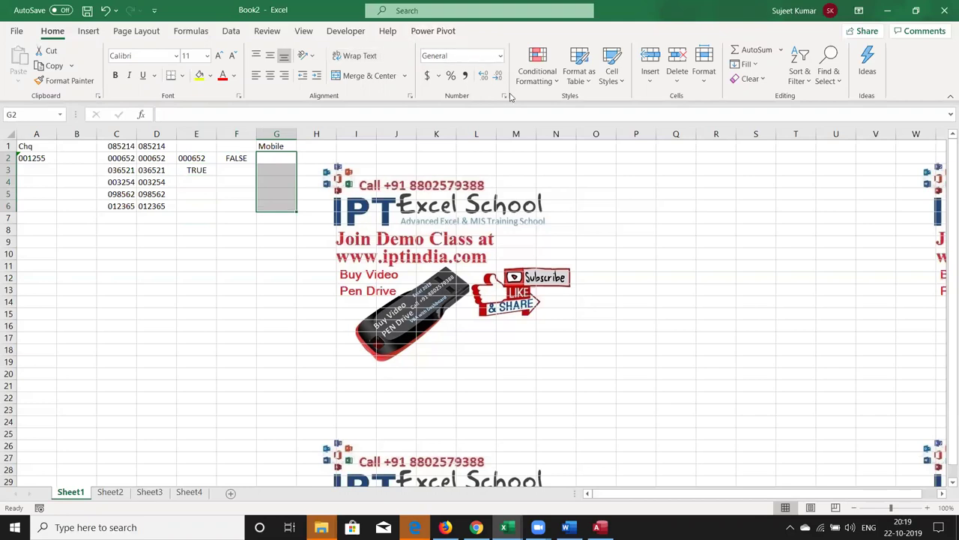
click(505, 96)
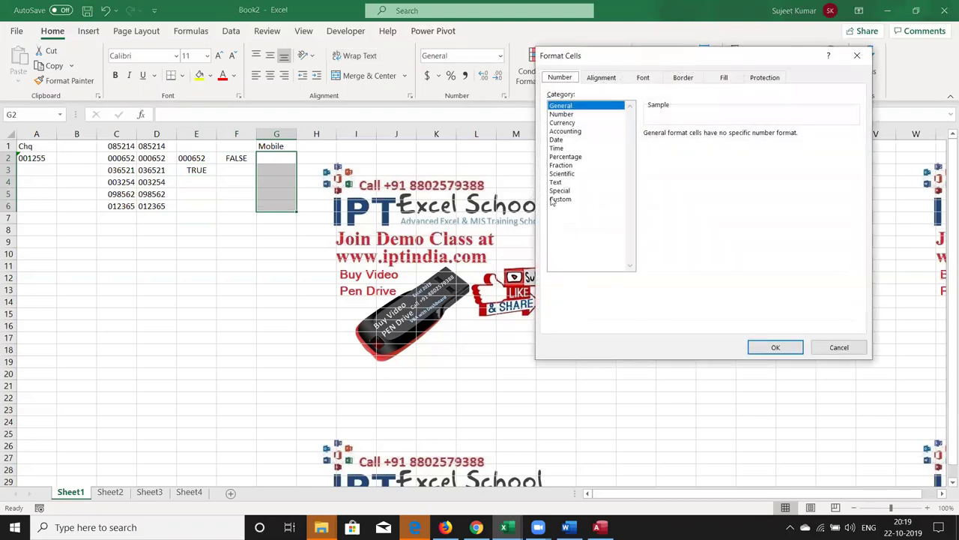
click(556, 200)
key(Escape)
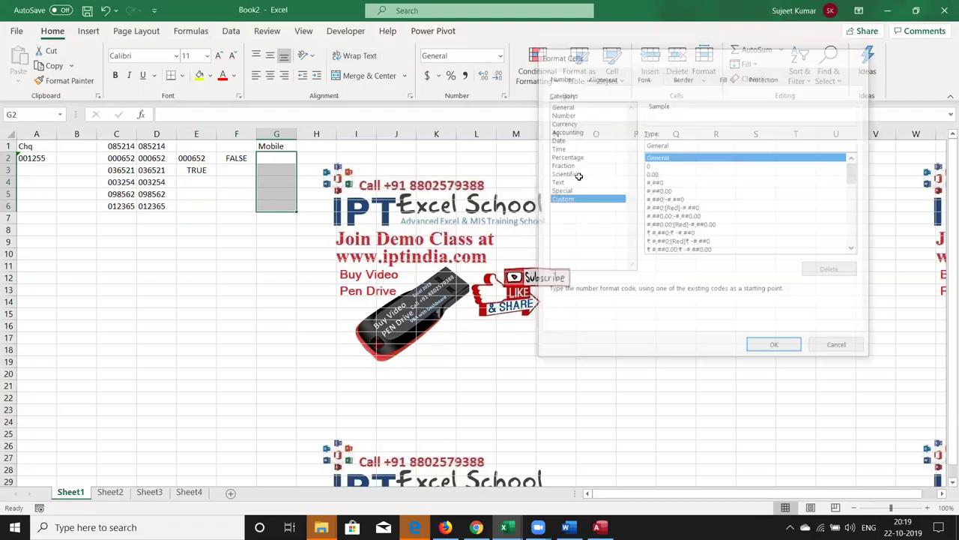
Enter a trial +91 mobile number in G2, see it shown in scientific notation, then delete it.
click(260, 158)
key(Return)
text(..)
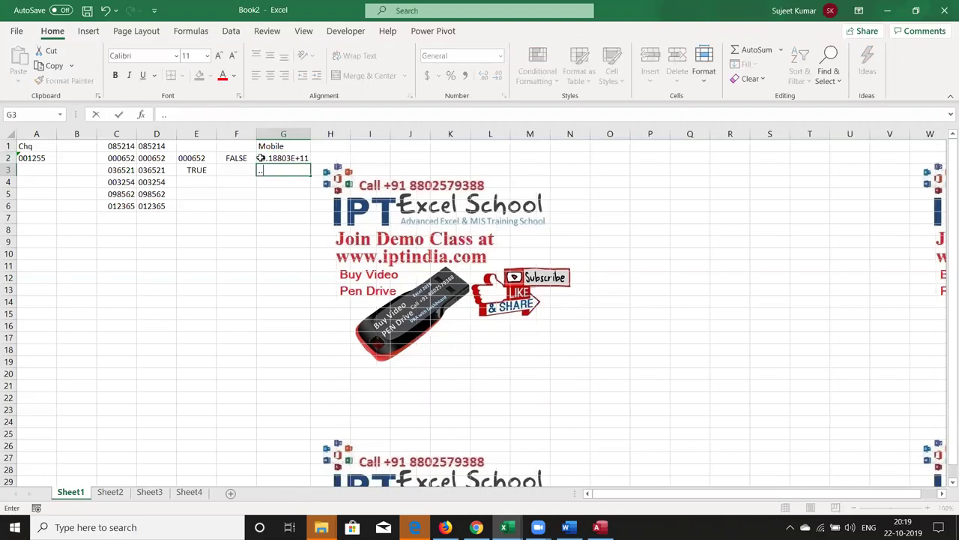
key(Escape)
click(260, 158)
key(Delete)
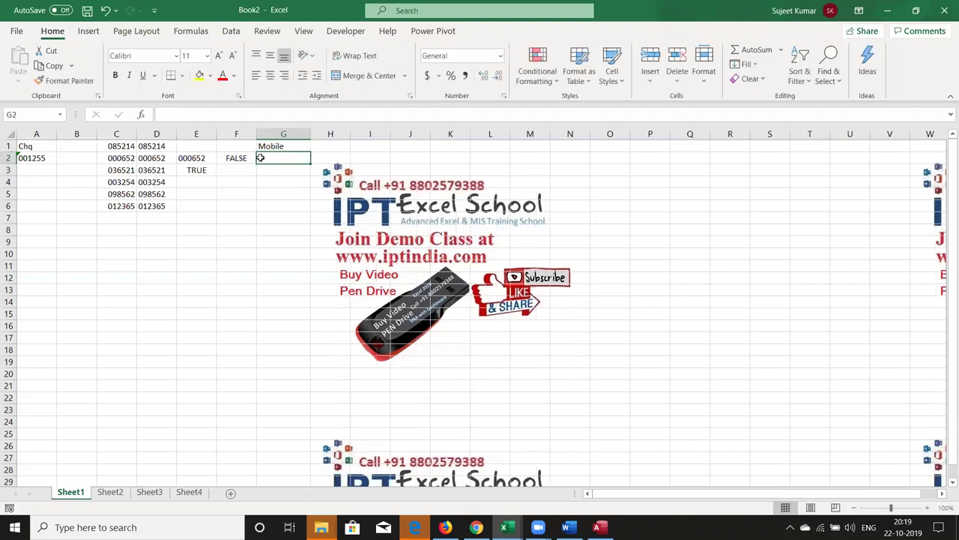
drag(260, 158, 277, 205)
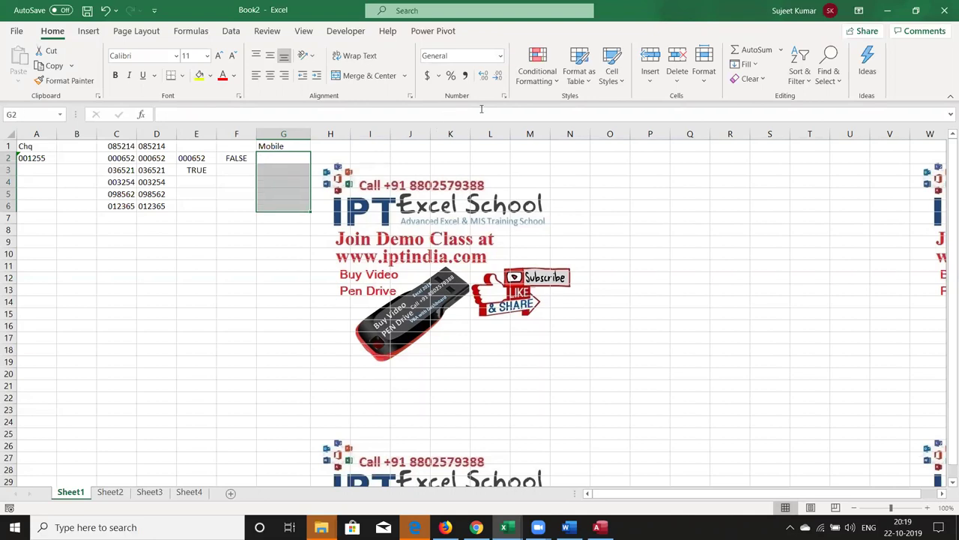
click(504, 96)
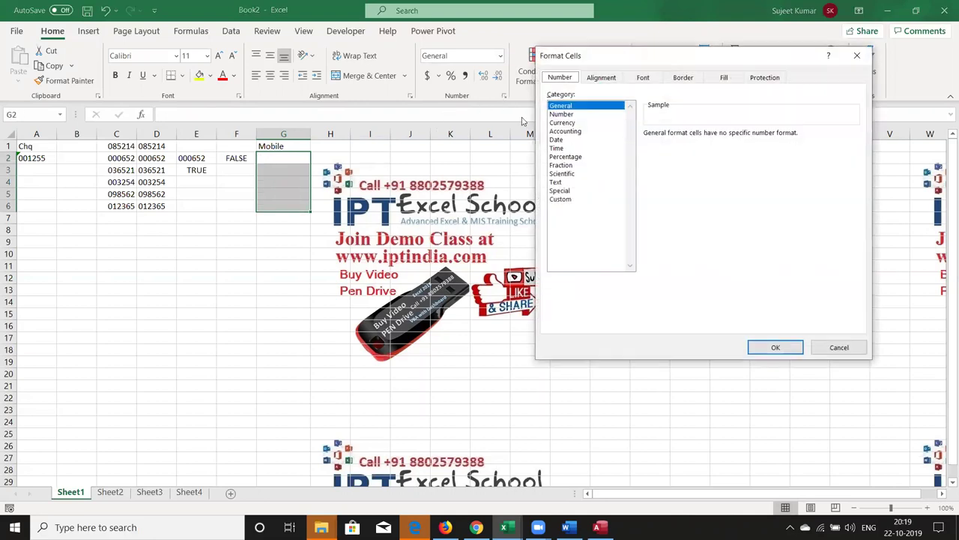
click(567, 199)
double_click(671, 146)
text(+91 )
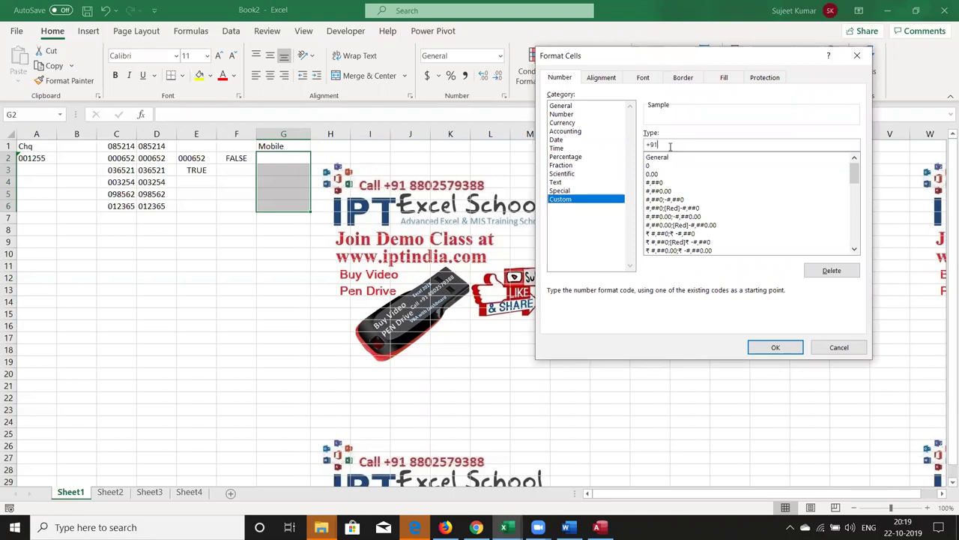
text(0000000000)
key(Return)
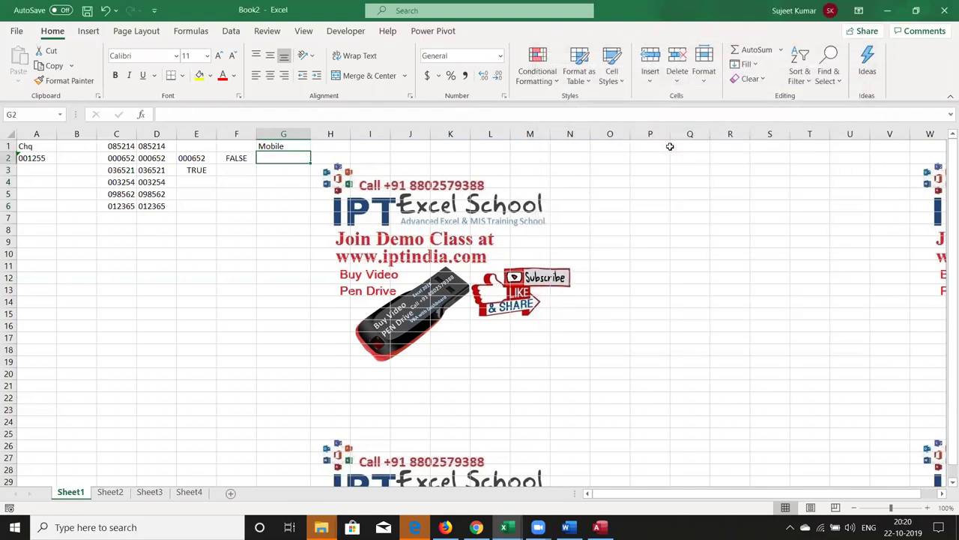
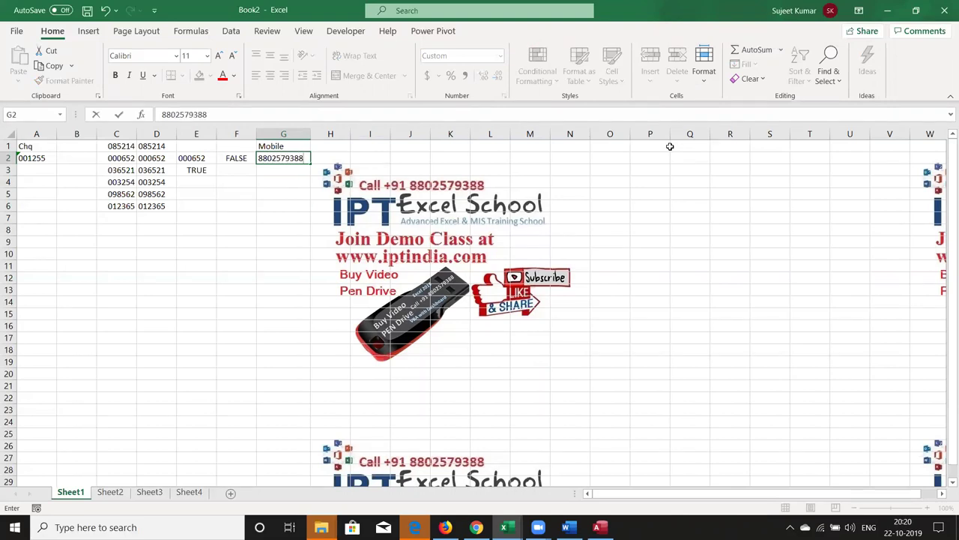
Enter a ten-digit mobile number in G2 and 88 in G3, then select G2:G6.
key(Return)
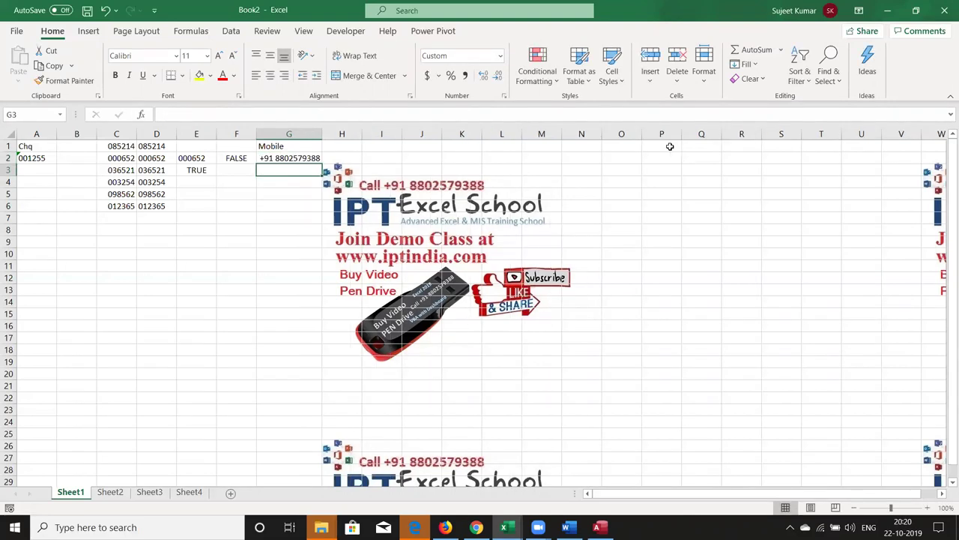
text(88)
key(Return)
key(Up)
key(Up)
key(shift+Down)
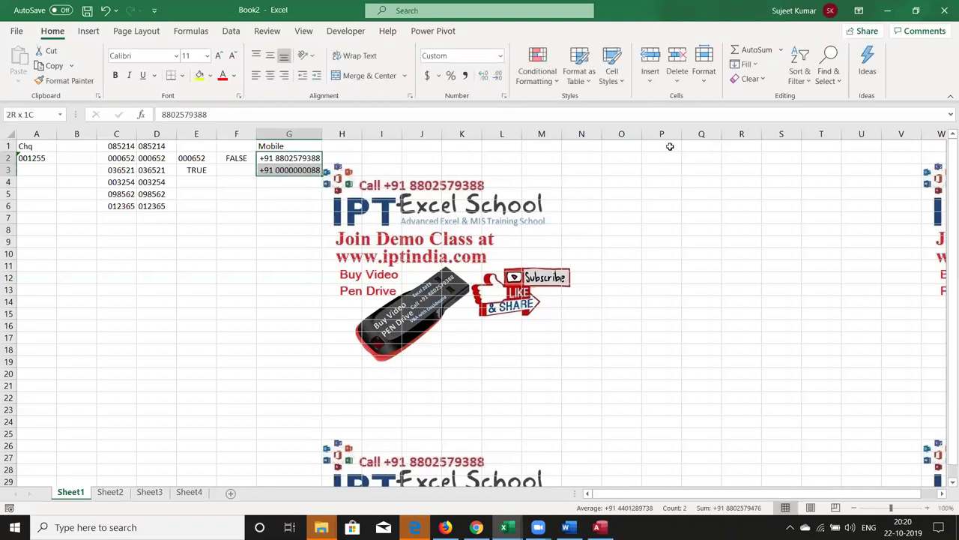
key(shift+Down)
key(shift+Down)
key(shift+Down)
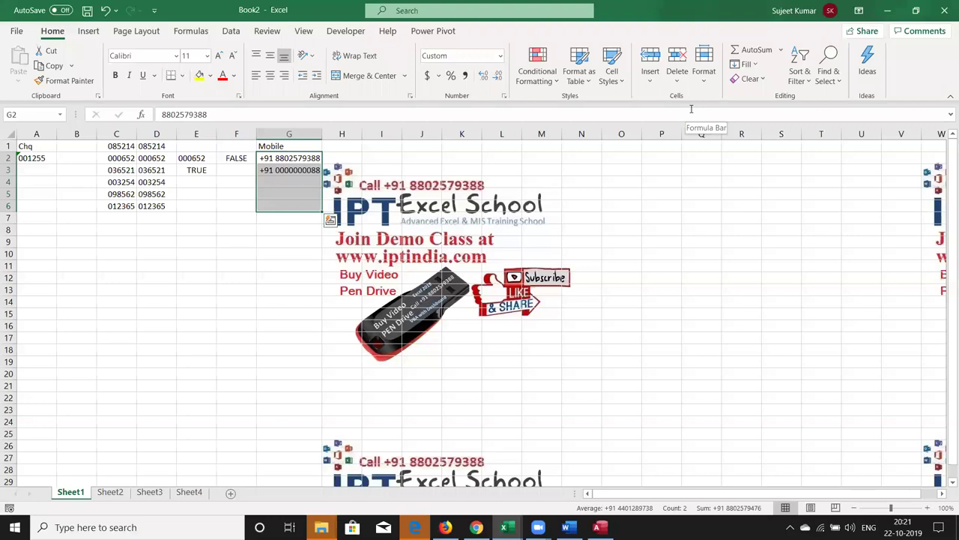
Reselect the Mobile entries G2:G6 to review the +91-prefixed numbers.
key(Up)
key(Down)
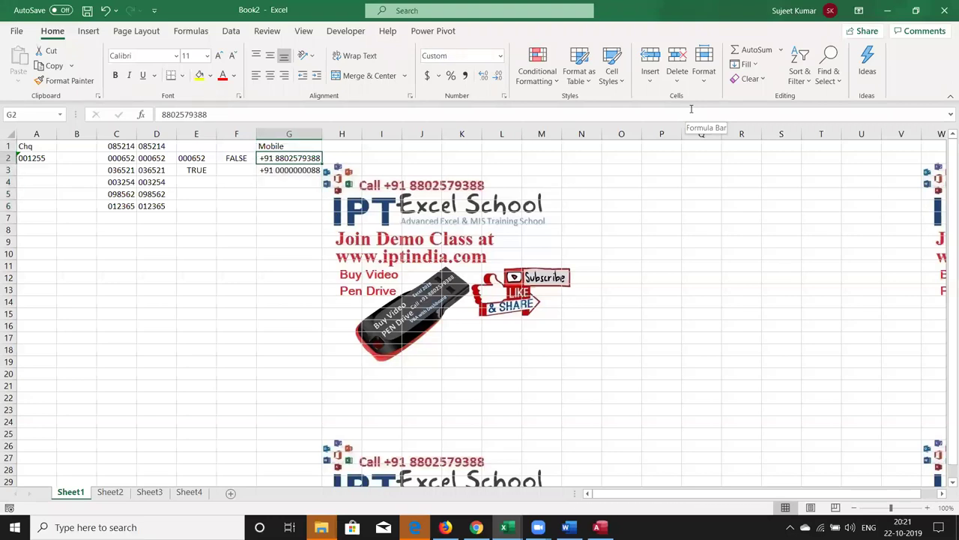
key(shift+Down)
key(shift+Down)
key(shift+Down)
key(shift+Down)
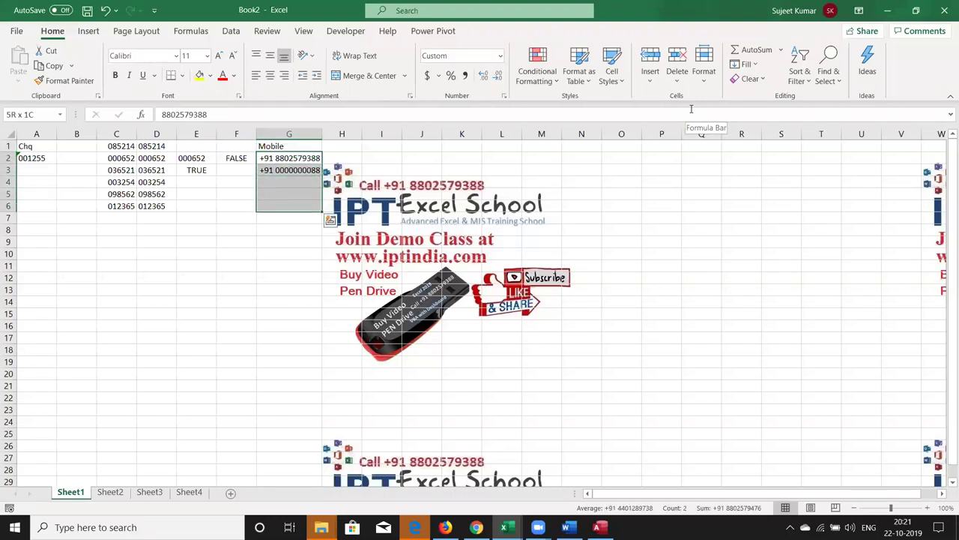
Replace the zeros in the Mobile format code with ########## so G3 shows +91 88.
click(504, 97)
double_click(690, 143)
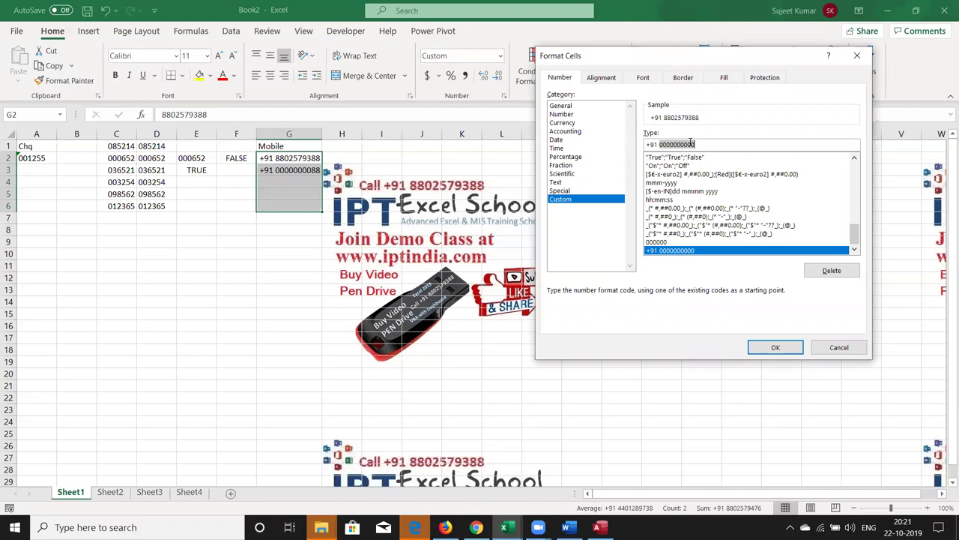
text(##########)
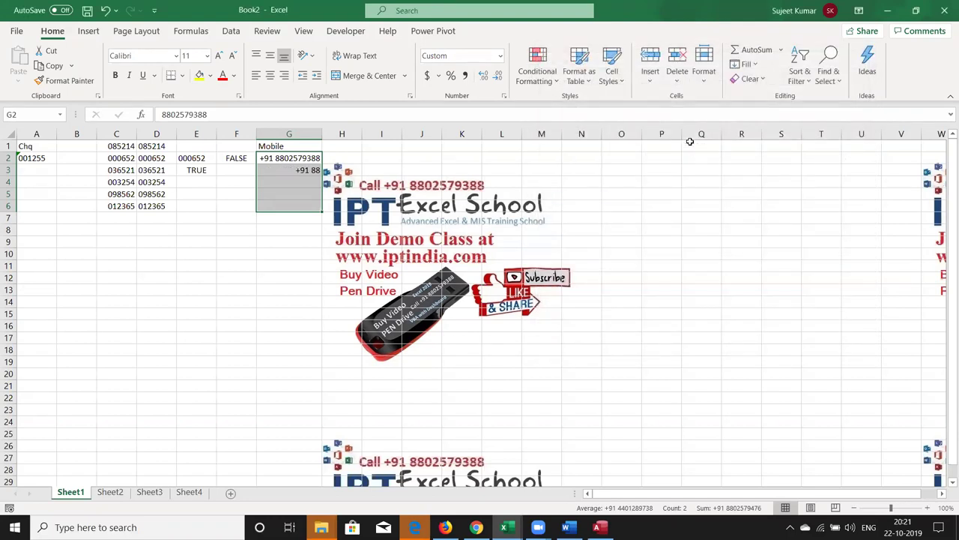
Type the heading Meeting ID in H1.
key(Right)
key(Up)
text(Meeting ID)
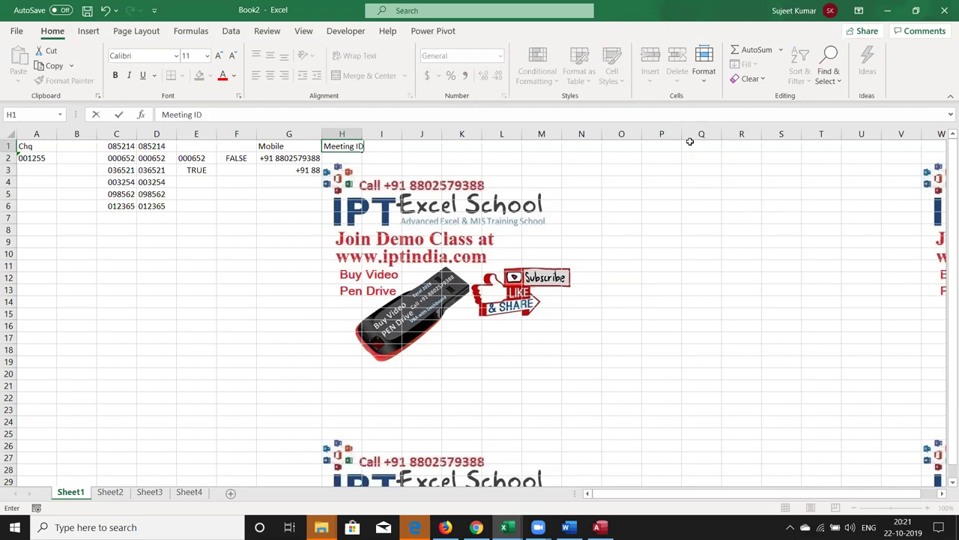
Give H2:H6 the custom number format ###-###-###.
key(Return)
key(shift+Down)
key(shift+Down)
key(shift+Down)
key(shift+Down)
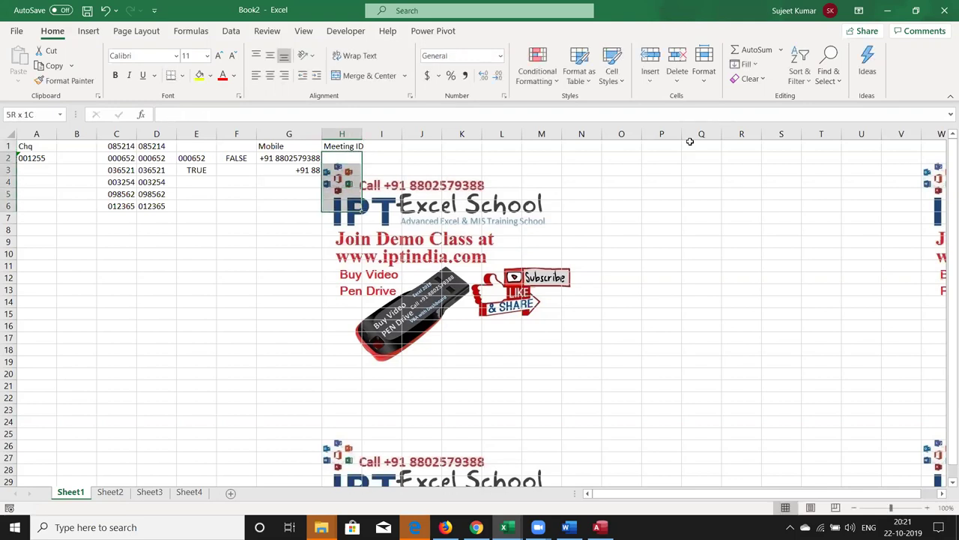
click(503, 95)
click(560, 199)
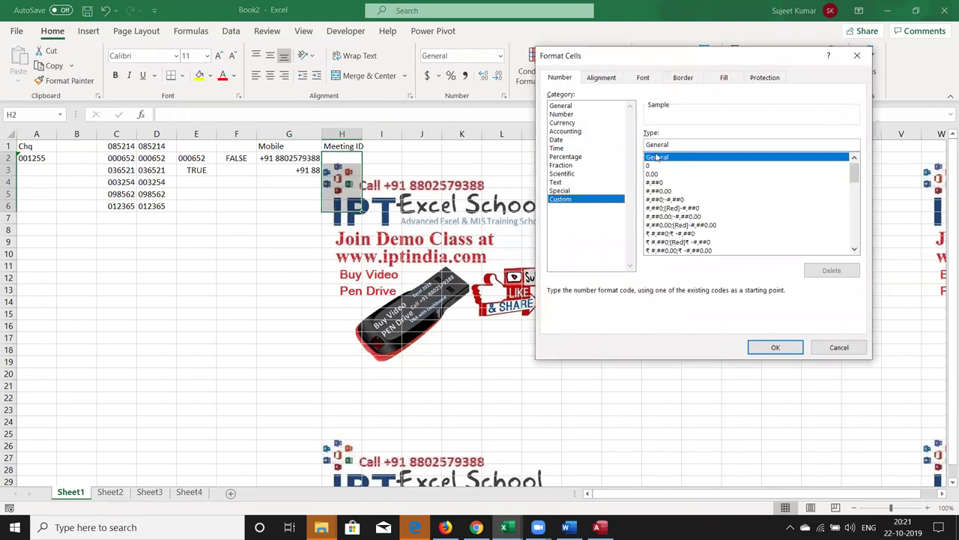
double_click(664, 145)
text(+)
key(BackSpace)
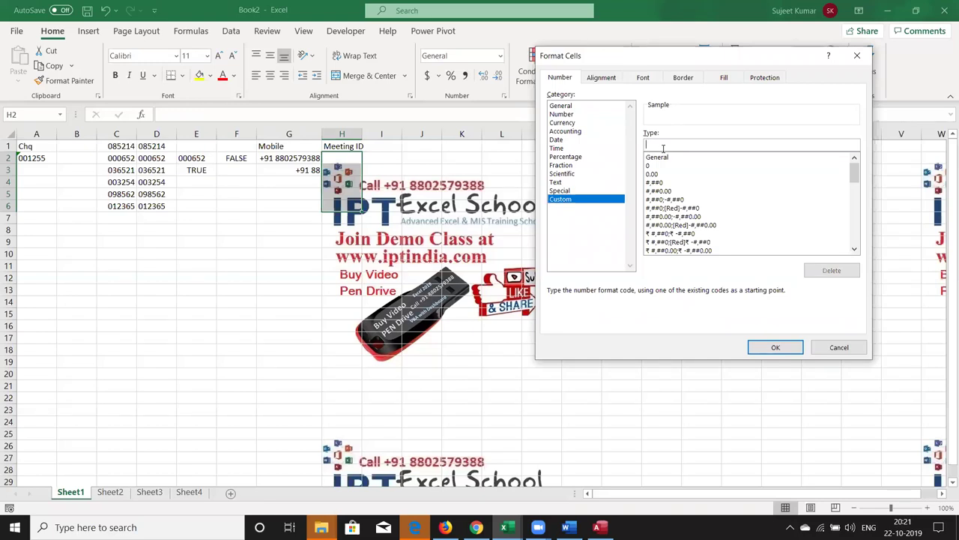
text(###-###-)
text(###)
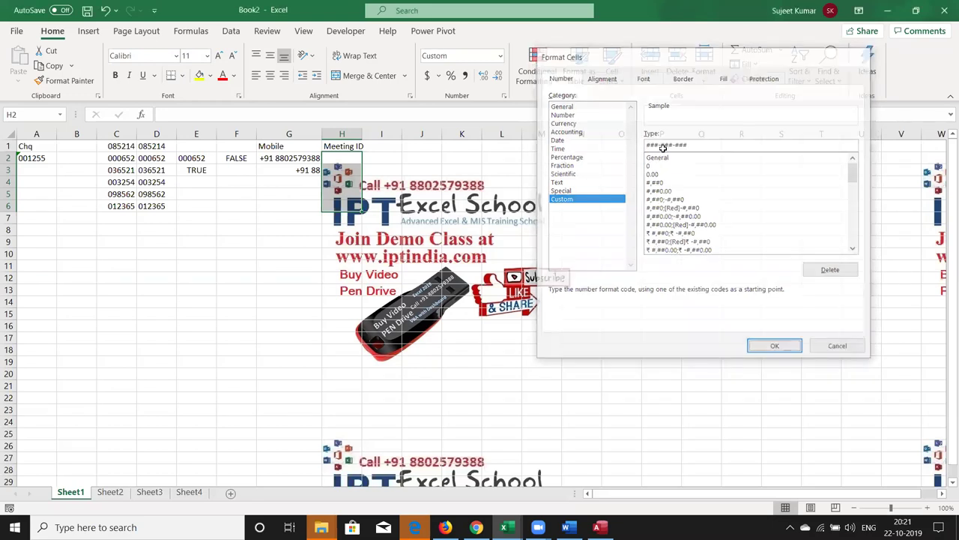
key(Return)
Enter the meeting ID 122-654-789 in H2.
key(Up)
key(Down)
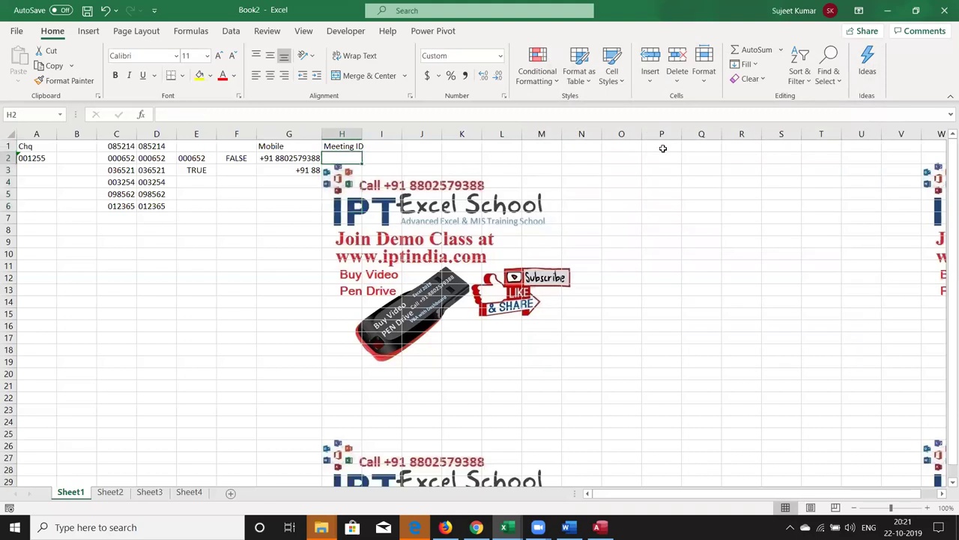
text(122-)
text(654-789)
key(Return)
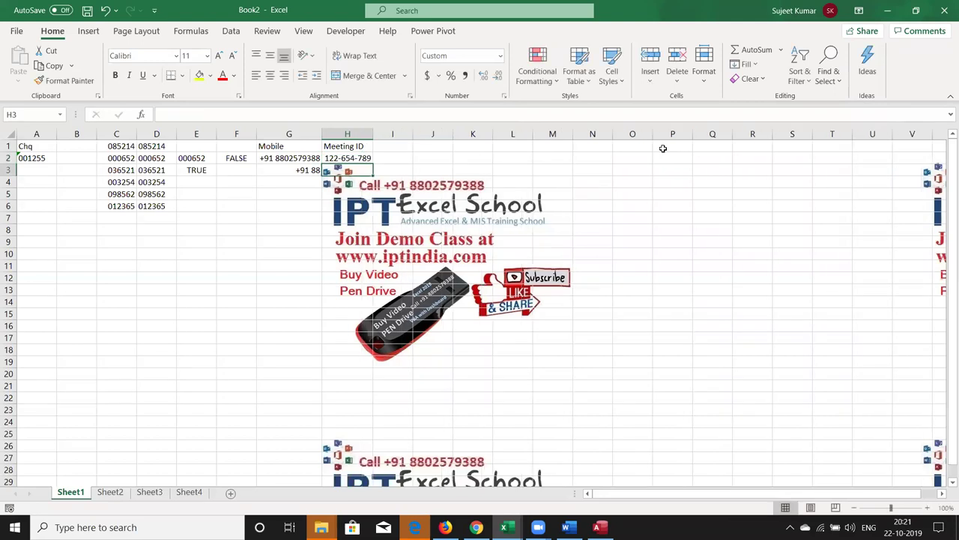
key(Up)
key(Up)
key(Right)
text(A/c)
key(Return)
text(123456789)
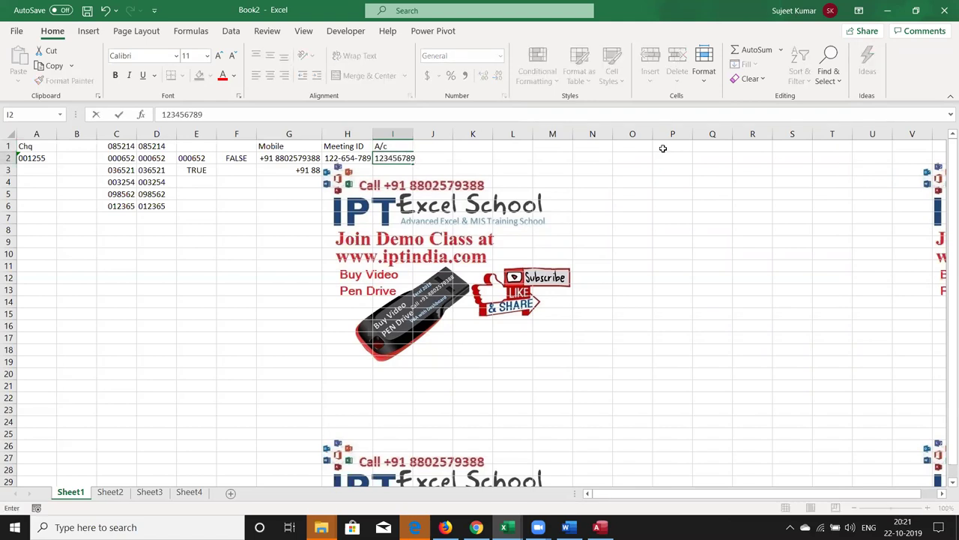
text(11)
key(Return)
key(Up)
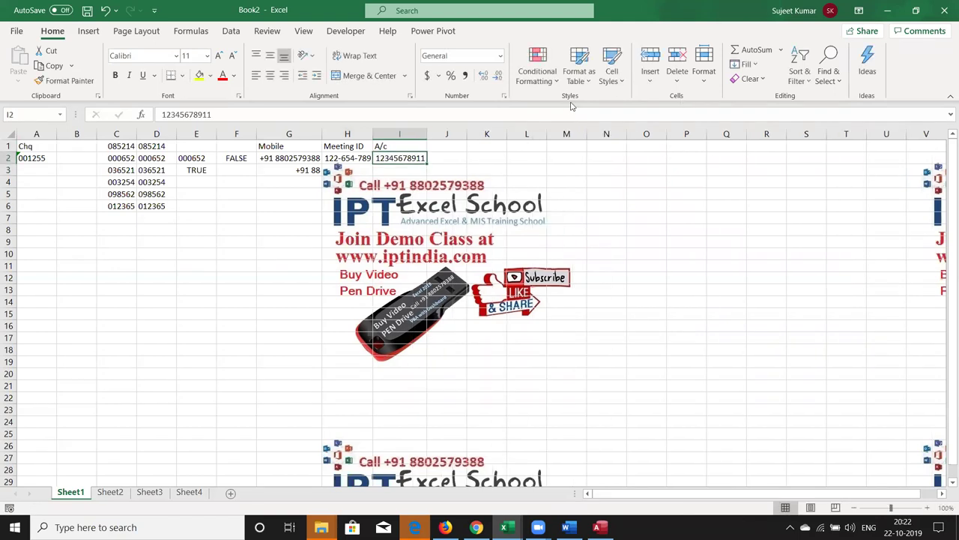
click(568, 114)
key(Return)
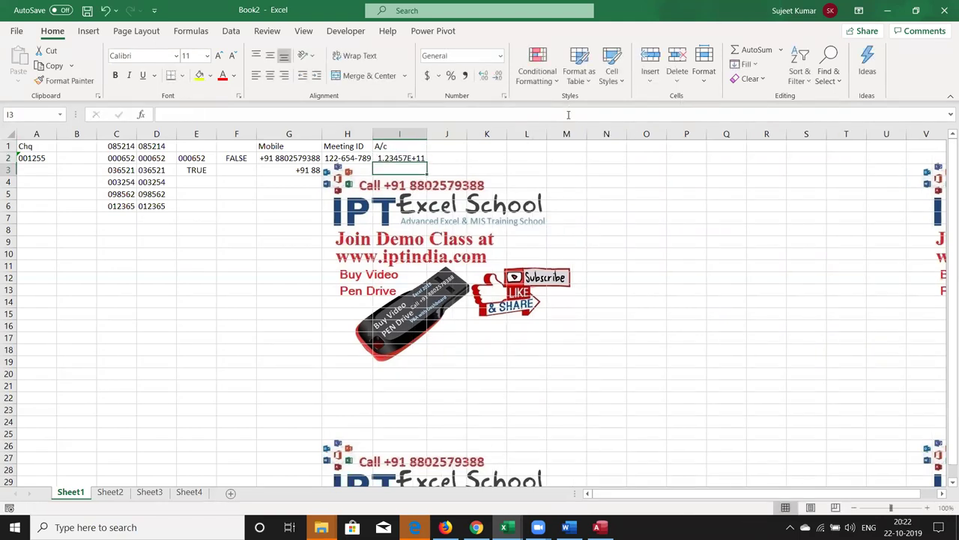
key(Up)
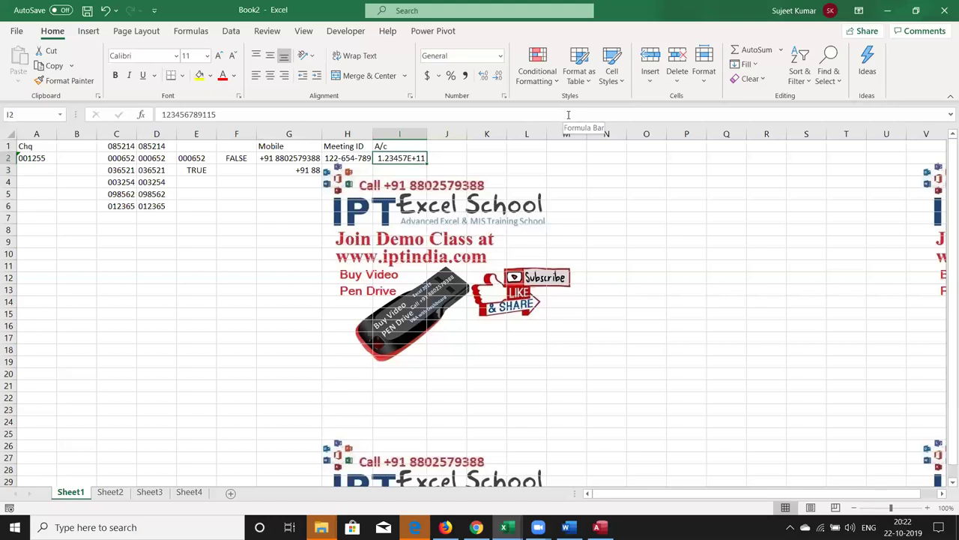
key(shift+Down)
key(shift+Down)
key(shift+Down)
key(shift+Down)
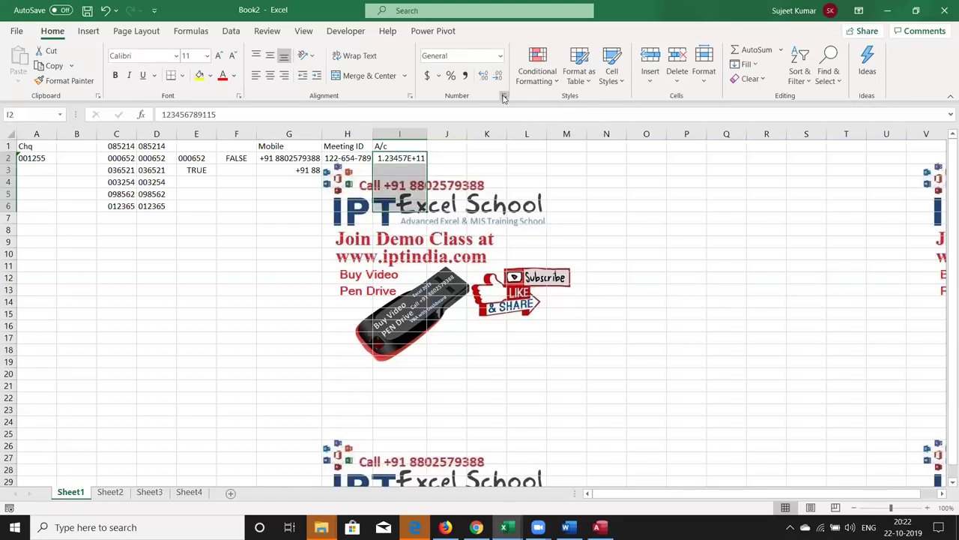
Apply the custom # format to I2:I6 so the account number shows in full.
click(504, 97)
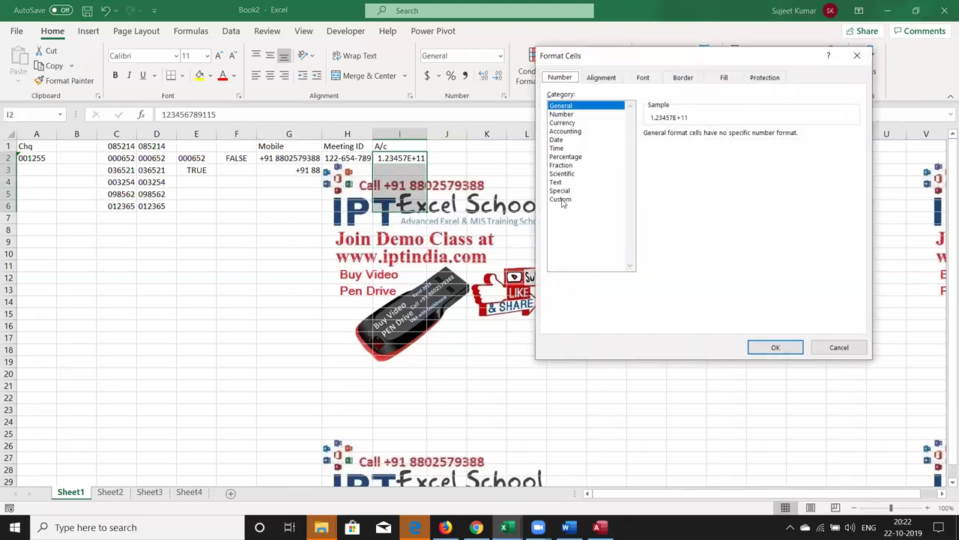
click(561, 198)
double_click(659, 144)
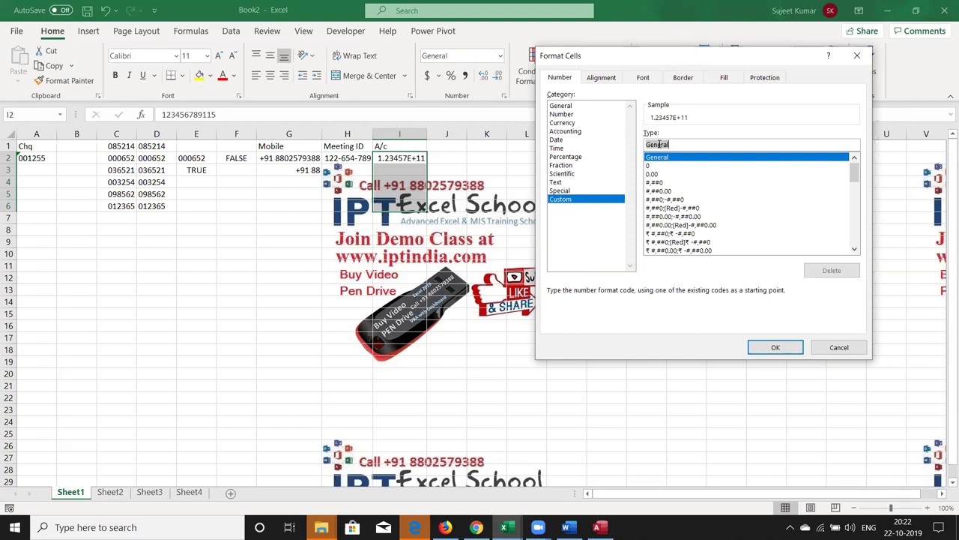
text(#)
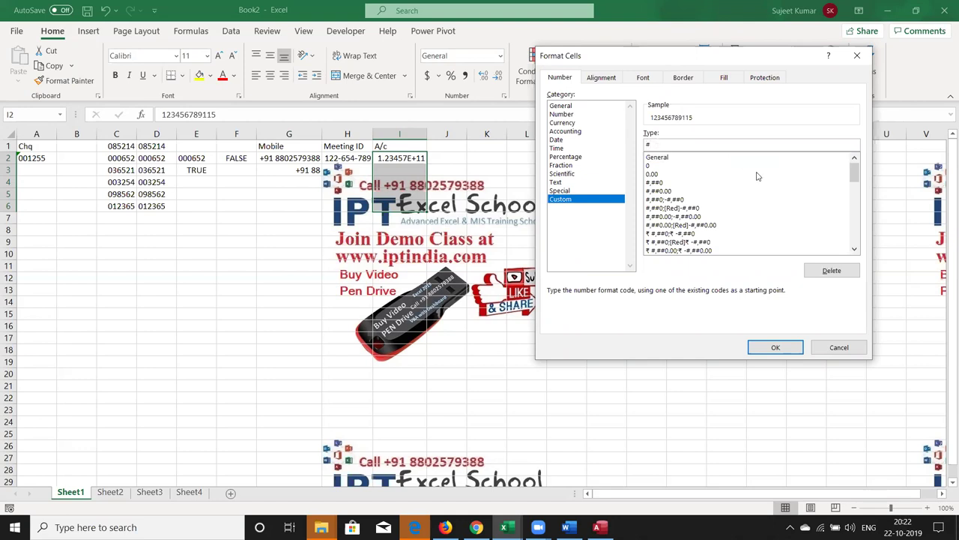
click(757, 350)
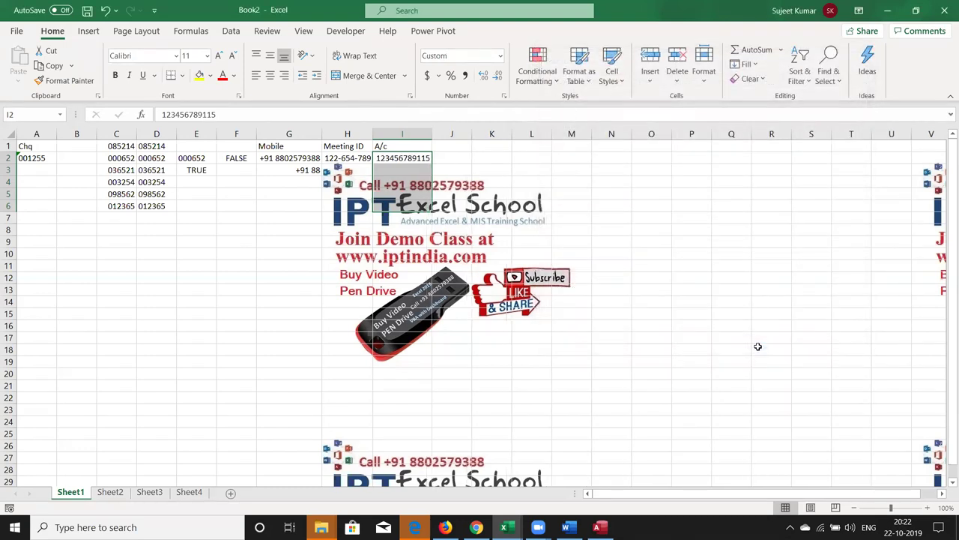
click(414, 157)
click(383, 118)
text(654)
key(Return)
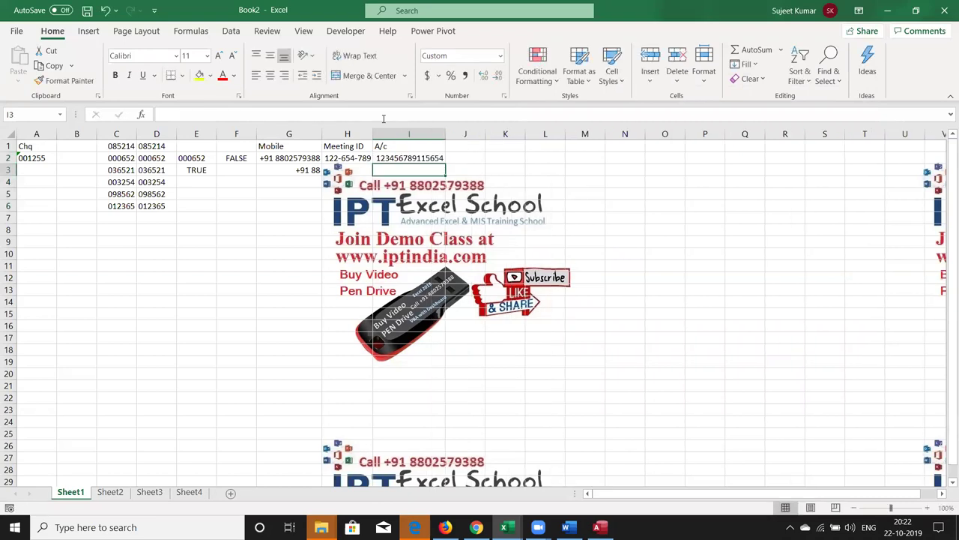
key(Up)
click(383, 112)
text(0)
key(Return)
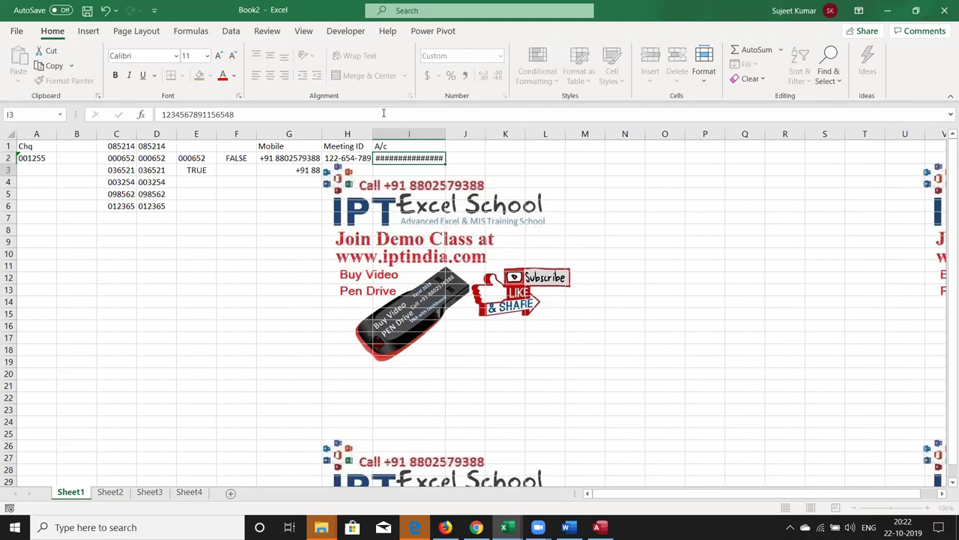
key(Up)
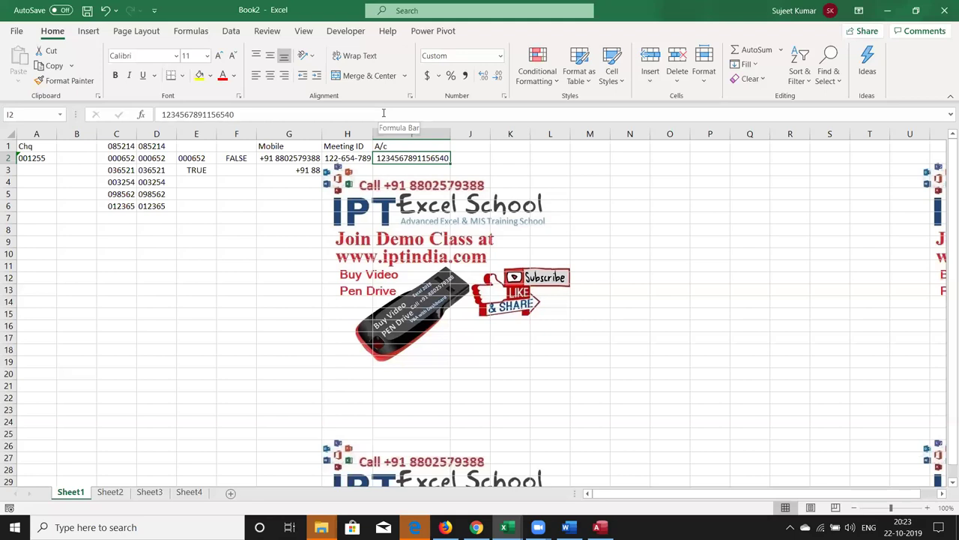
key(Up)
key(Down)
key(Down)
key(Down)
key(Up)
key(Up)
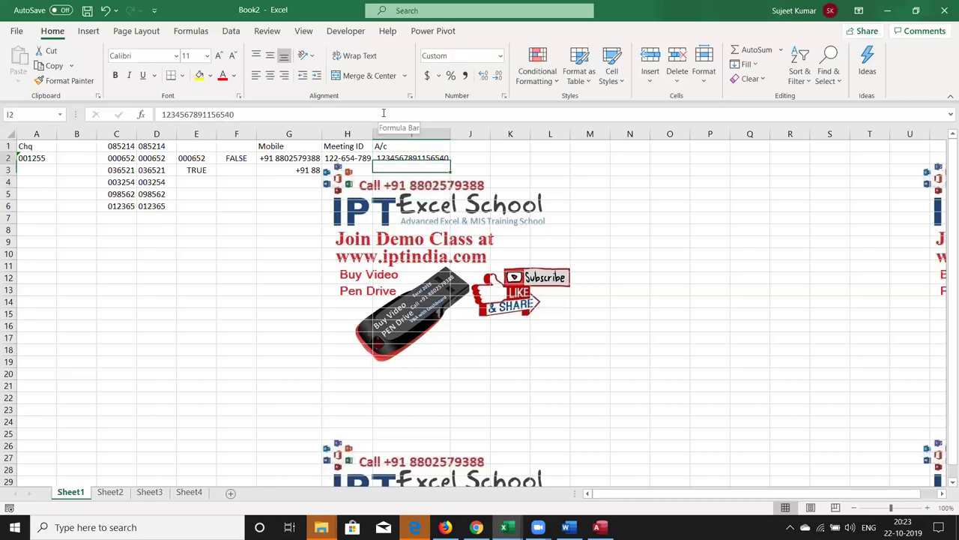
Enter 1500 in D10, then replace it with the text MRP 1500.
key(Left)
key(Left)
key(Left)
key(Left)
key(Left)
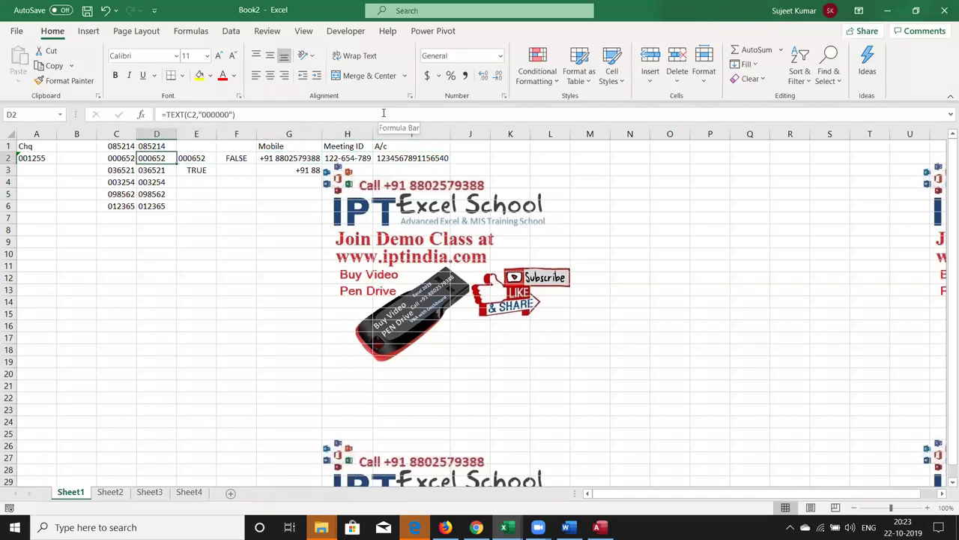
key(Right)
key(Right)
key(Right)
key(Down)
key(Down)
key(Down)
key(Down)
key(Down)
key(Left)
key(Left)
key(Left)
key(Left)
key(Up)
key(Up)
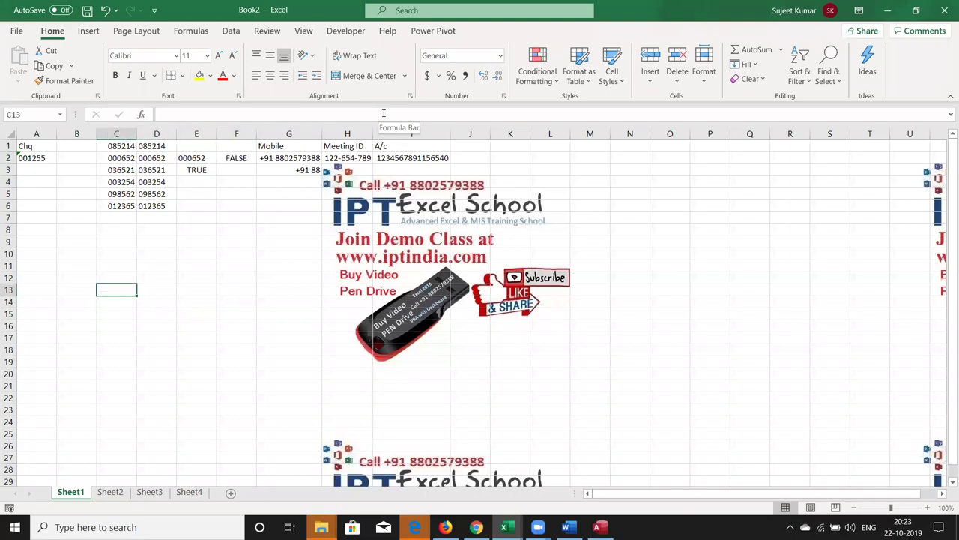
key(Right)
key(Up)
key(Up)
key(Up)
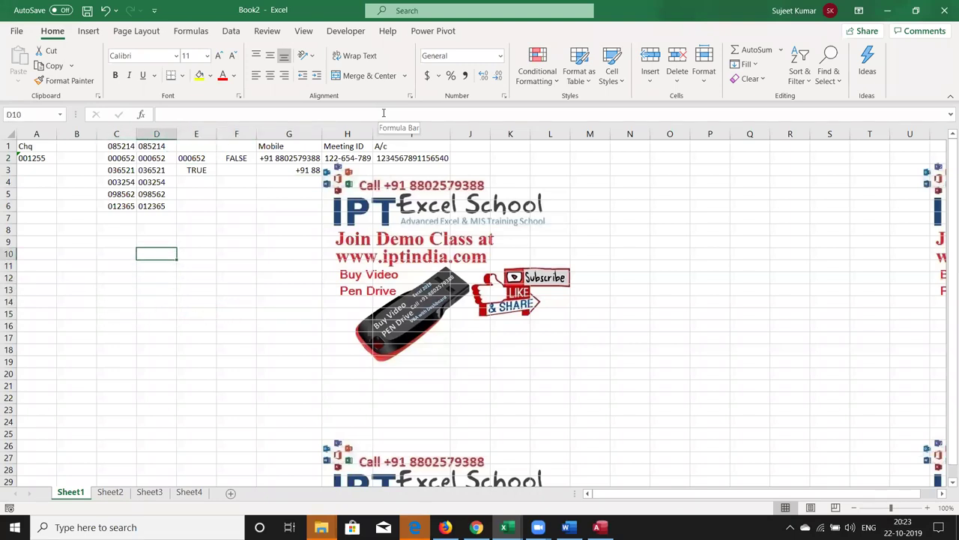
text(1500)
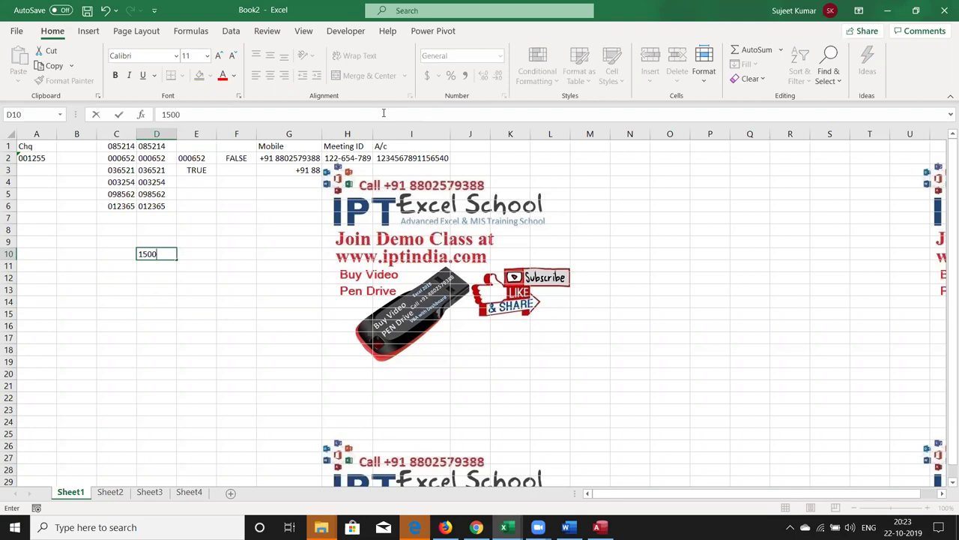
key(Tab)
key(Left)
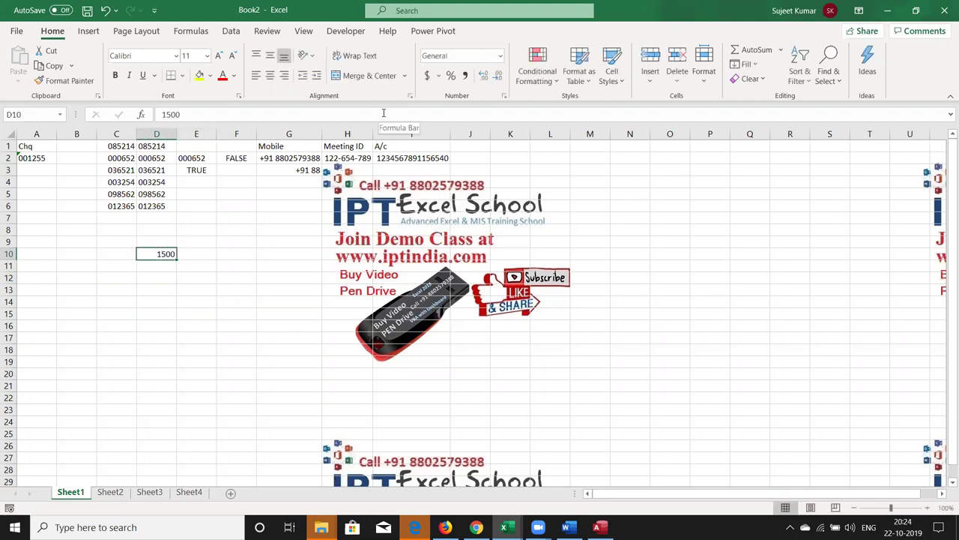
text(MRP)
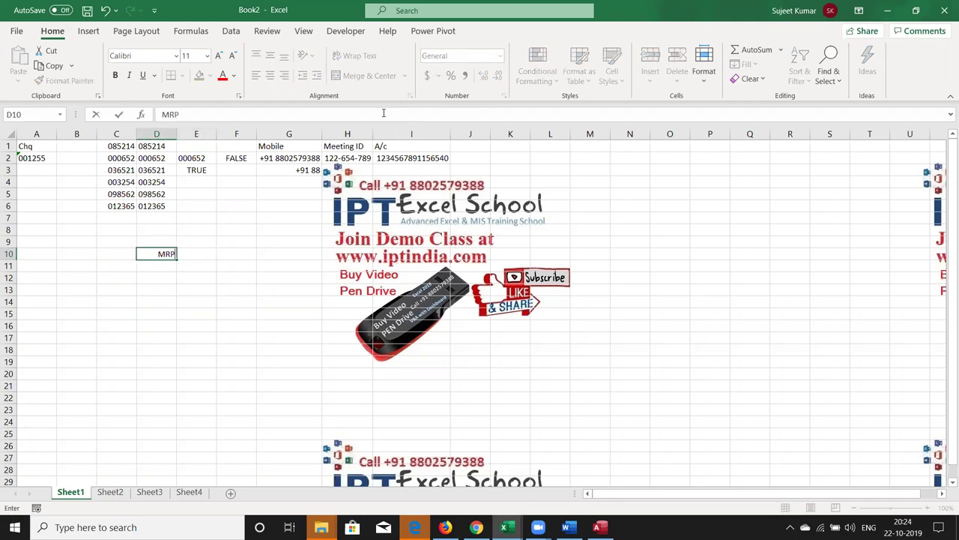
text( 1500)
key(Return)
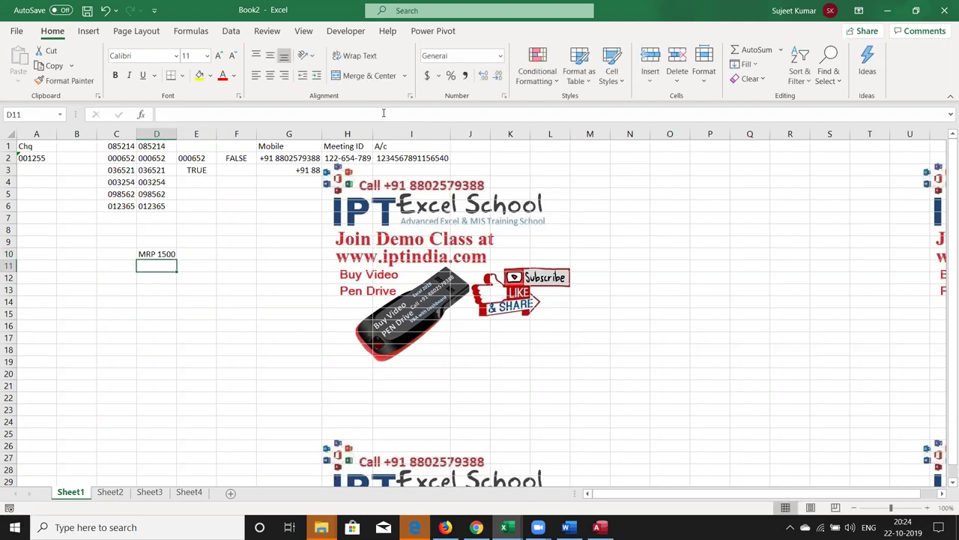
Enter =D10+20 in D11, which returns #VALUE!
text(=D10+20)
key(Return)
key(Up)
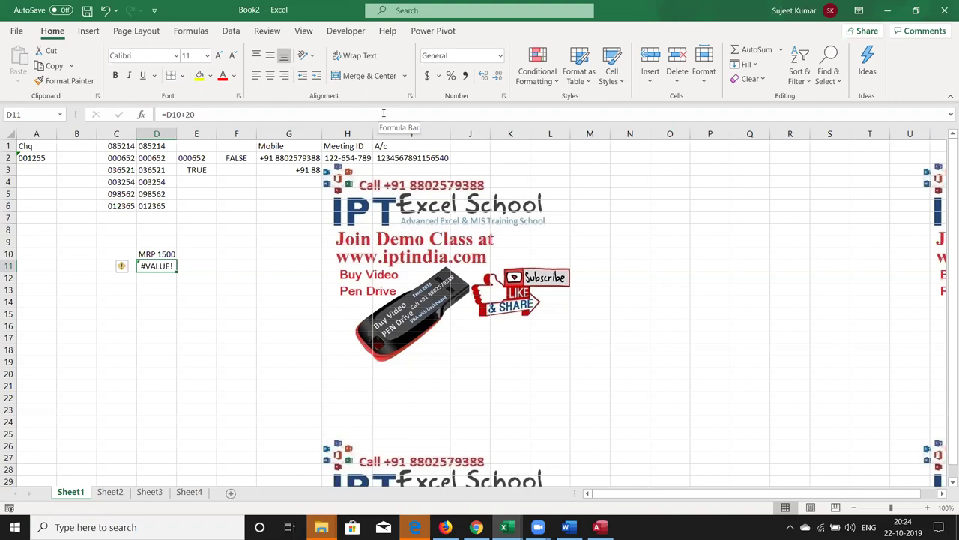
Enter 1500 as a number in E10 and give it the custom format "MRP".
click(210, 253)
text(1500)
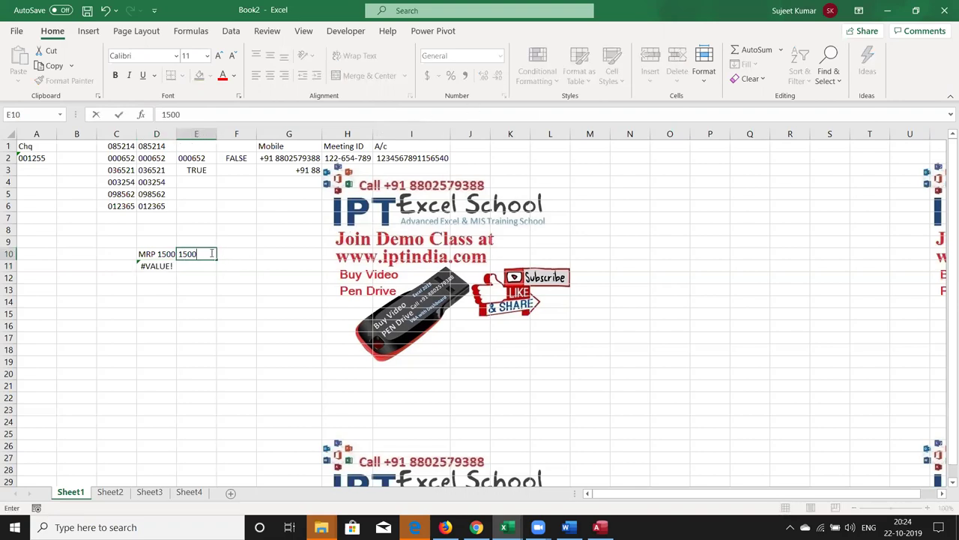
key(ctrl+Return)
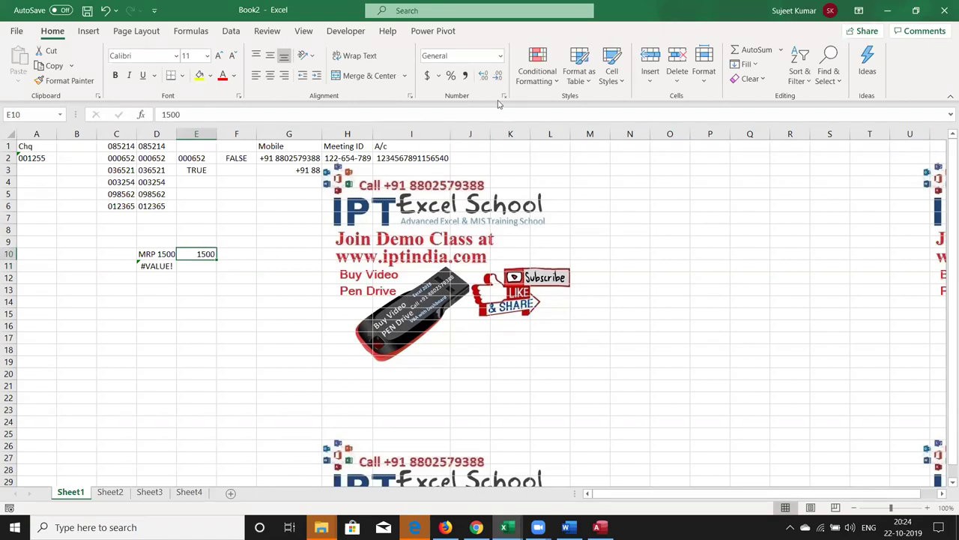
click(503, 96)
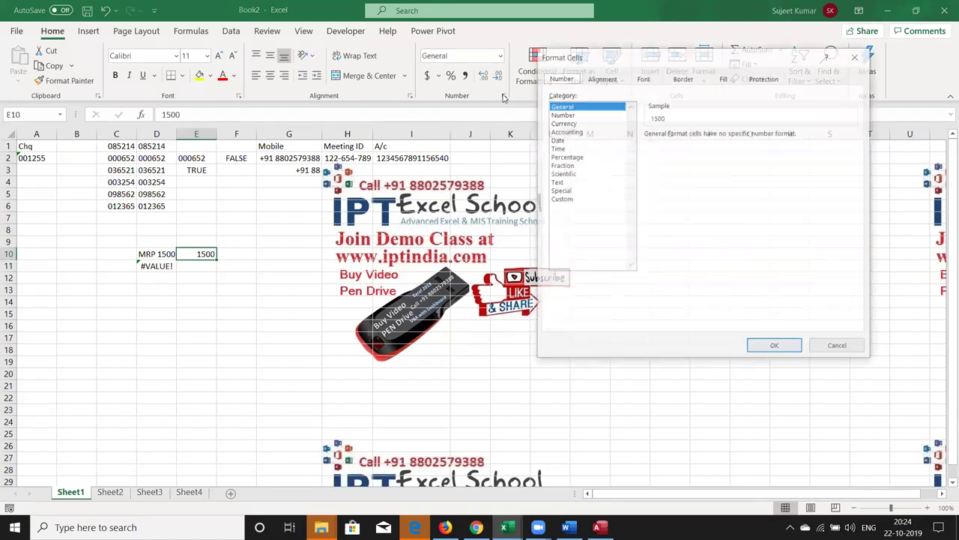
click(568, 199)
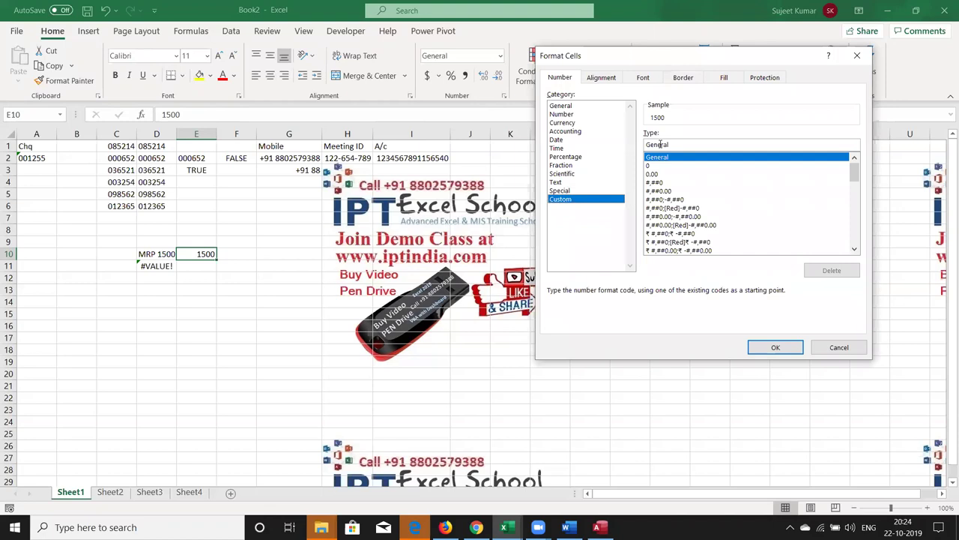
double_click(660, 144)
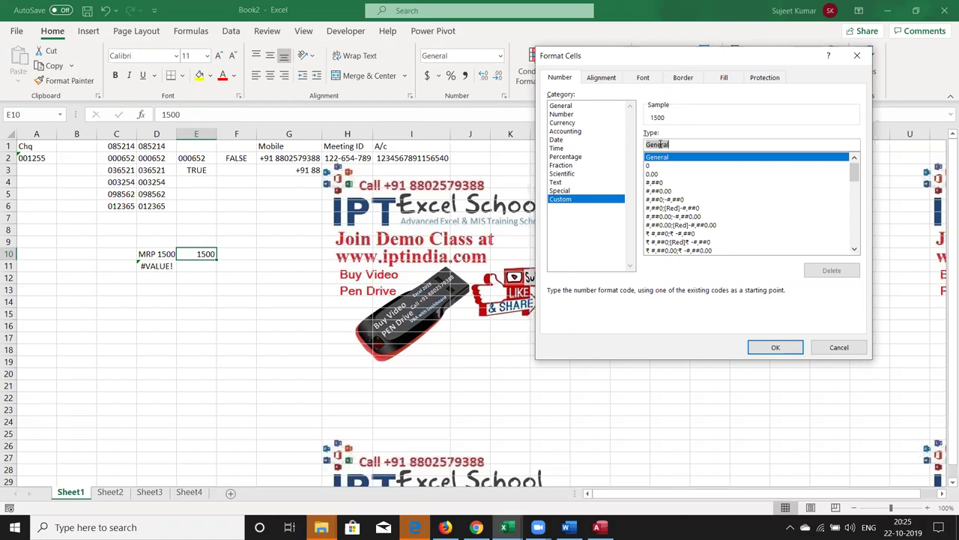
text("MRP)
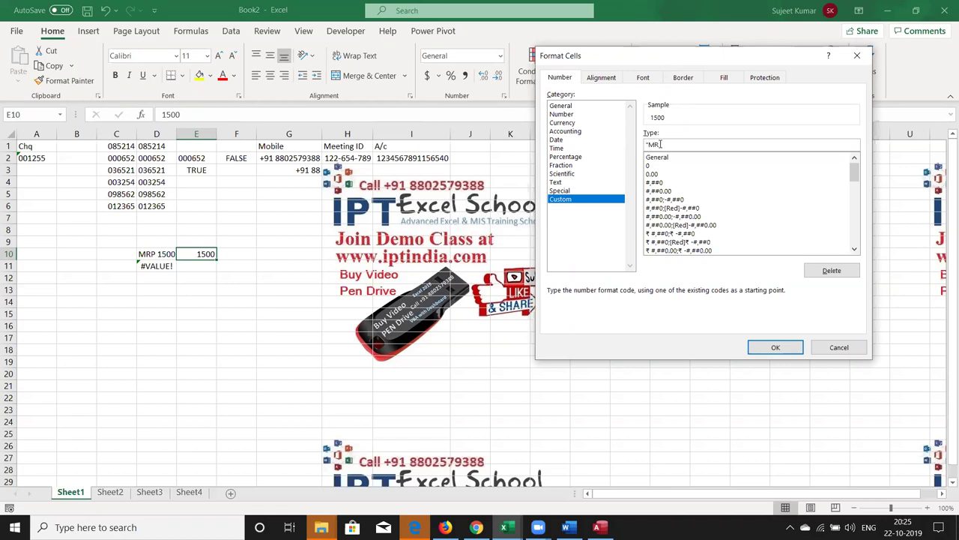
text(")
key(Return)
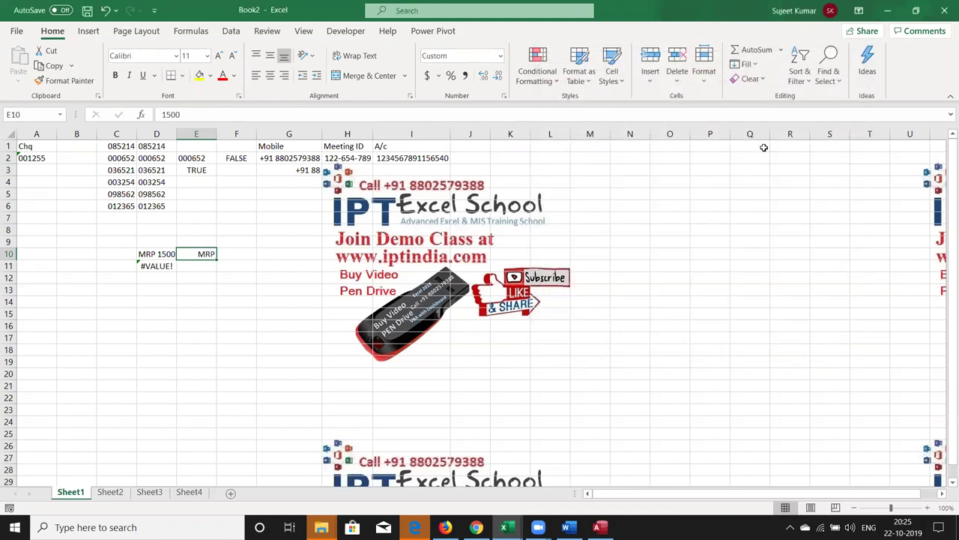
Extend E10's custom format to "MRP" 0 so the number follows the prefix.
click(503, 97)
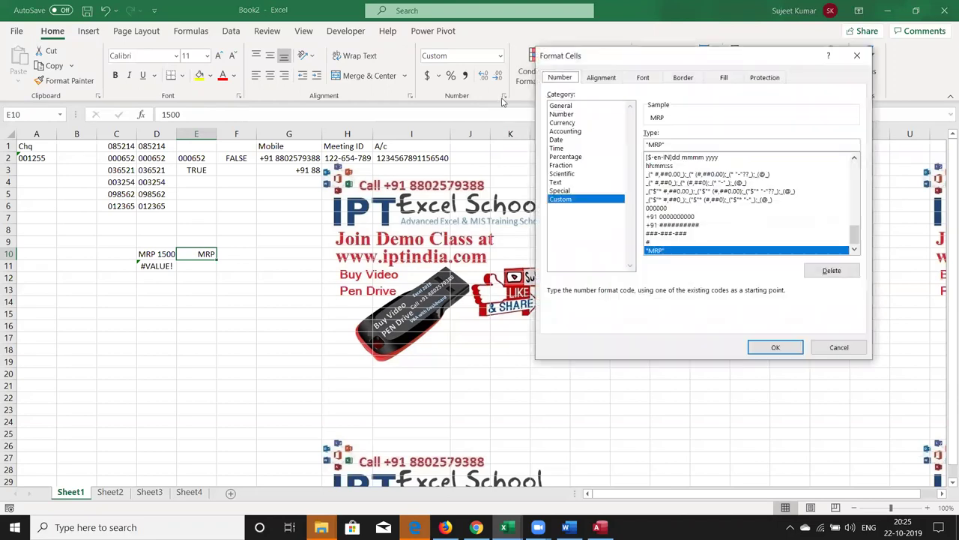
double_click(671, 144)
click(670, 144)
text(0)
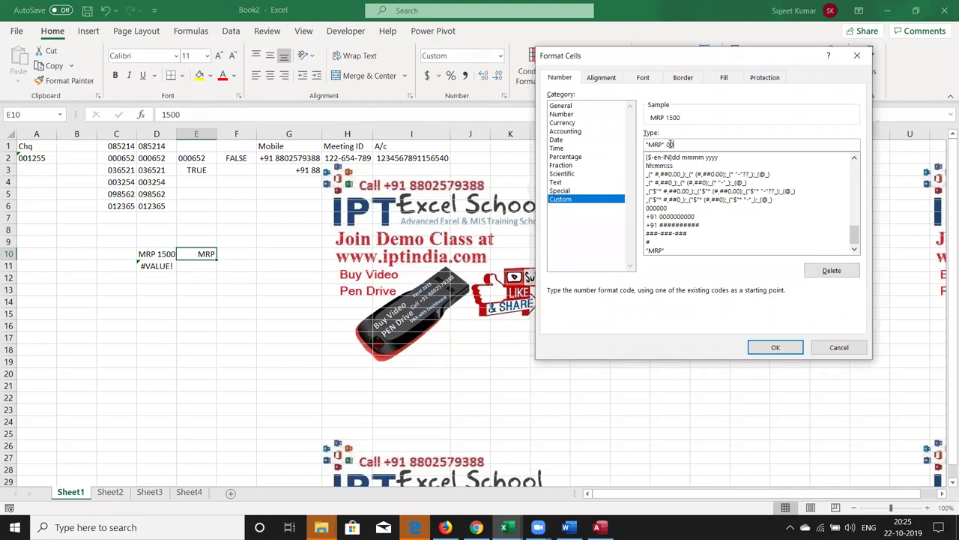
key(Return)
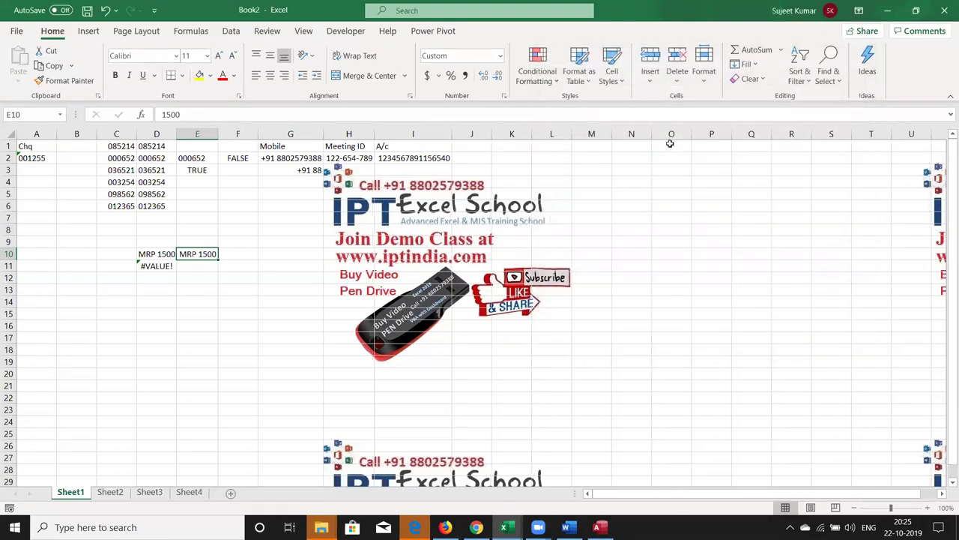
Enter 5 in E10 and switch its format to "MRP" # so it reads MRP 5.
text(5)
key(Return)
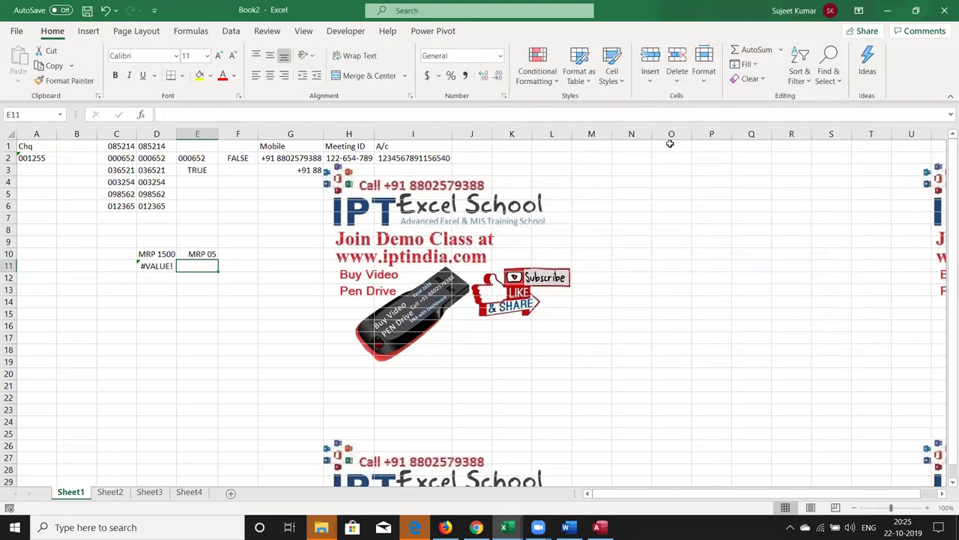
key(Up)
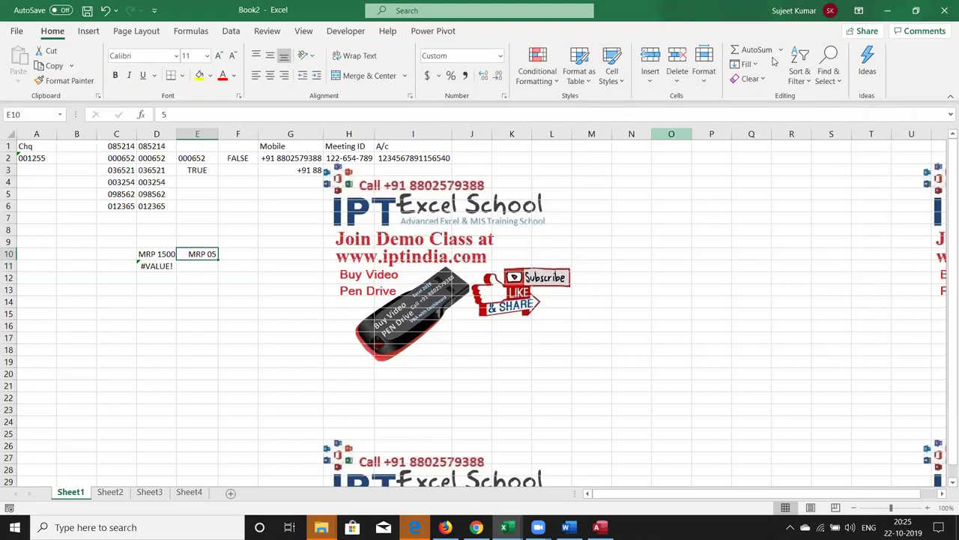
click(504, 99)
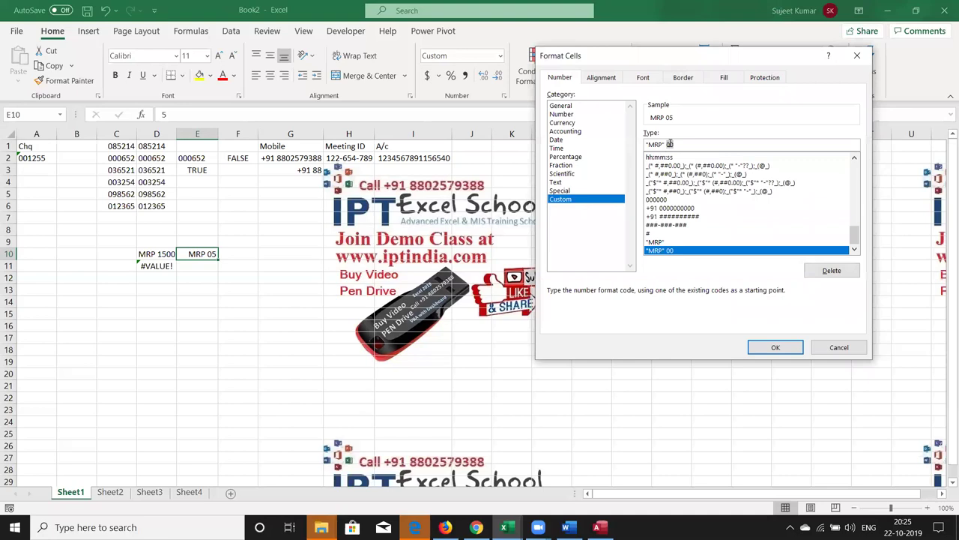
text(#)
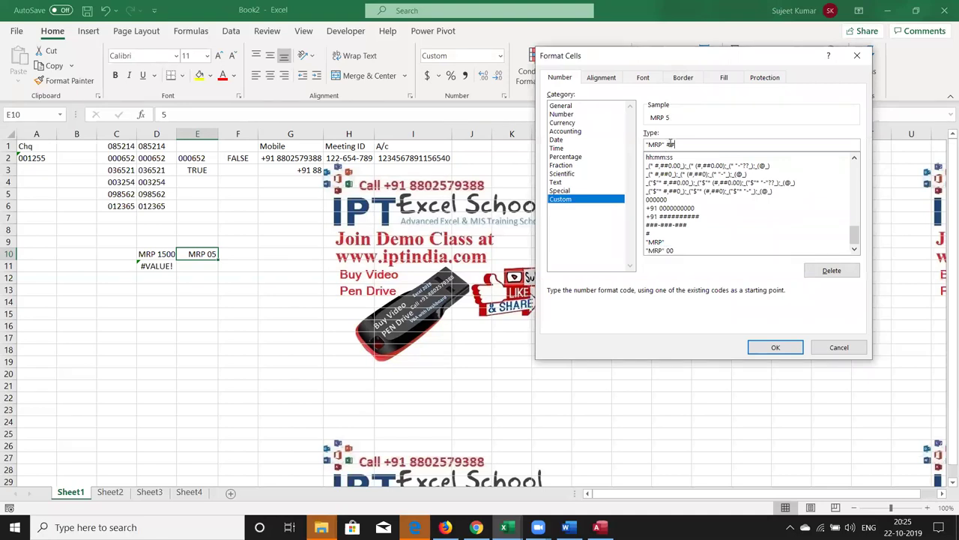
key(Return)
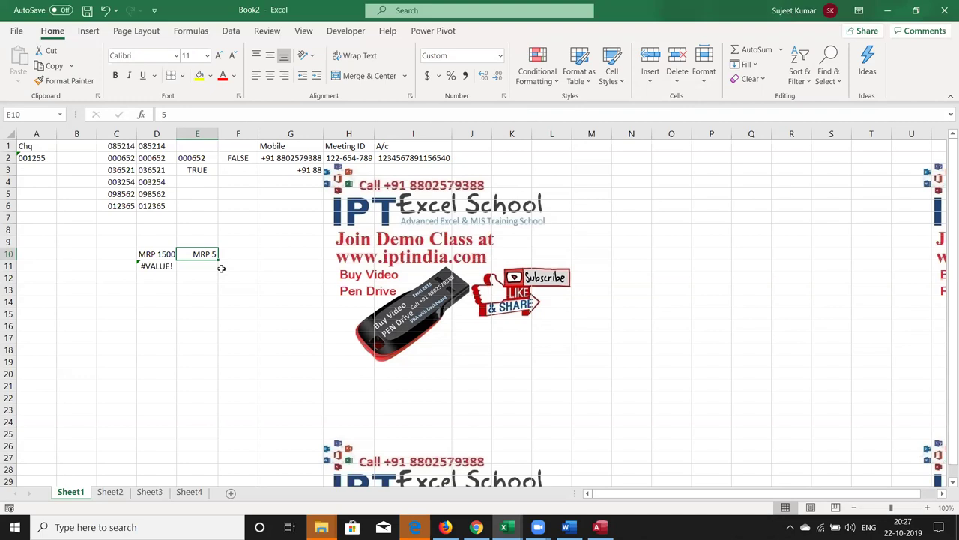
Enter 5.3 in cell F13.
key(Down)
key(Down)
key(Down)
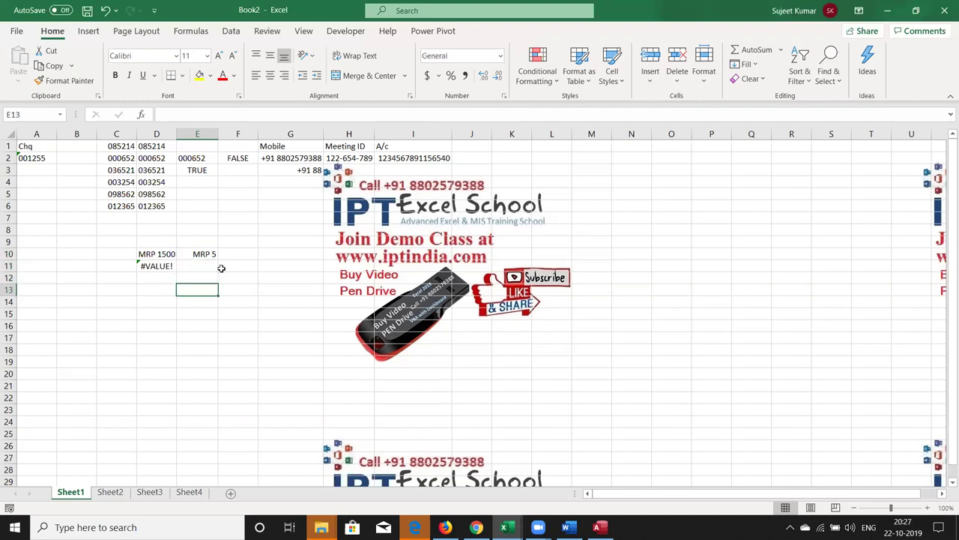
key(Up)
key(Up)
key(Up)
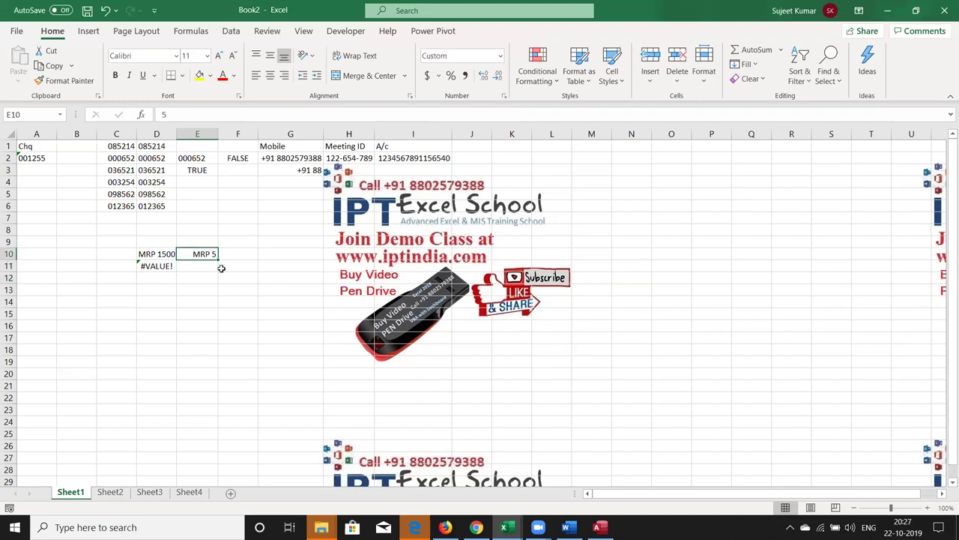
key(Right)
key(Right)
key(Down)
key(Down)
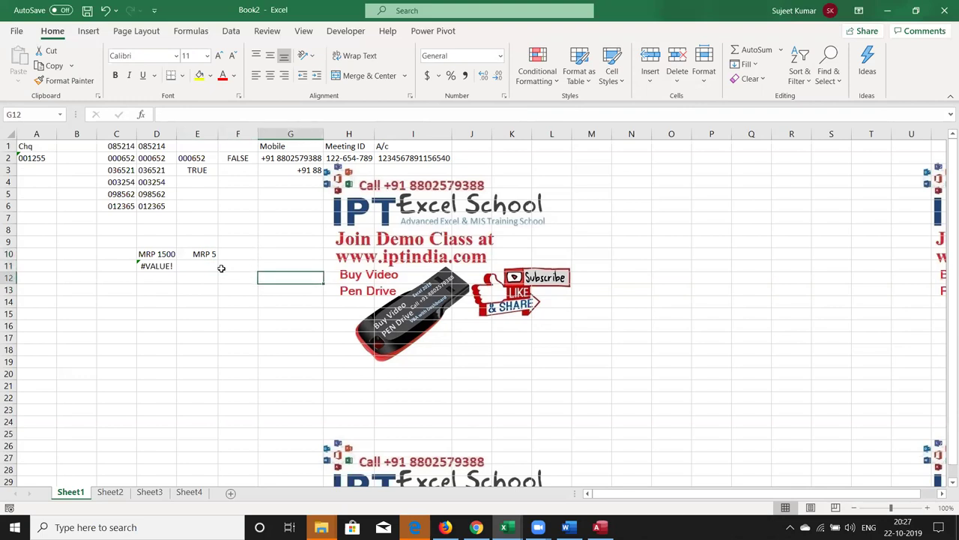
key(Down)
key(Left)
text(5.3)
key(Return)
key(Up)
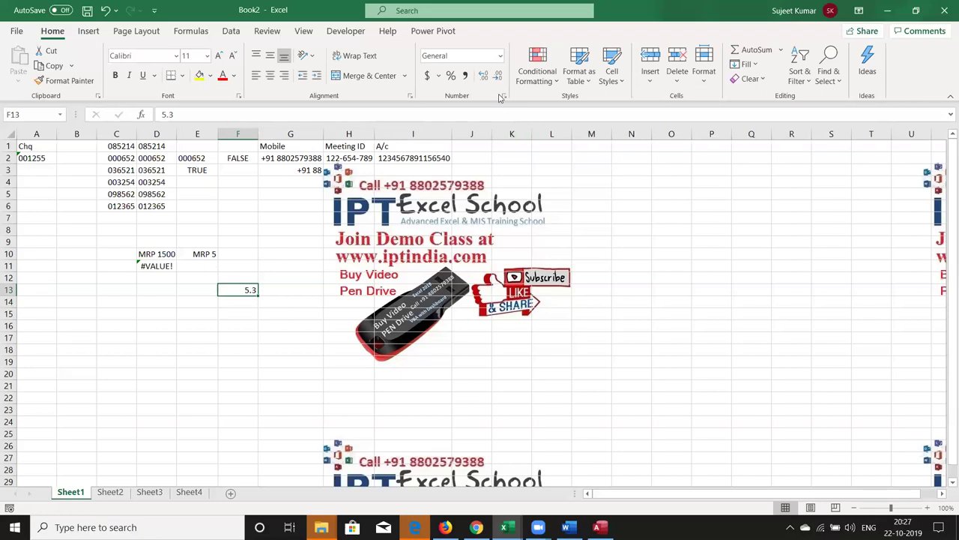
Give F13 the custom format 00 "Rupees" .00 "Paise" with two-digit rupees.
key(ctrl+1)
click(560, 199)
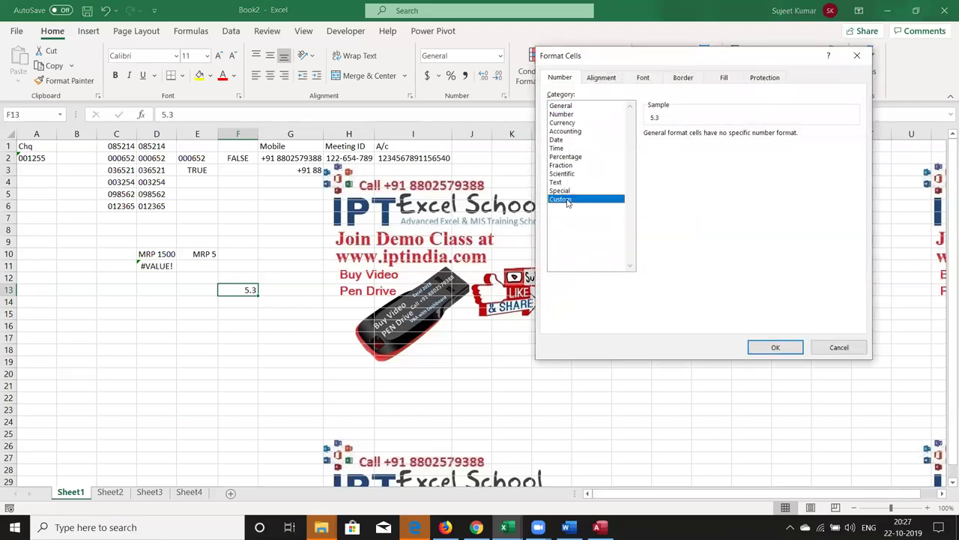
click(674, 145)
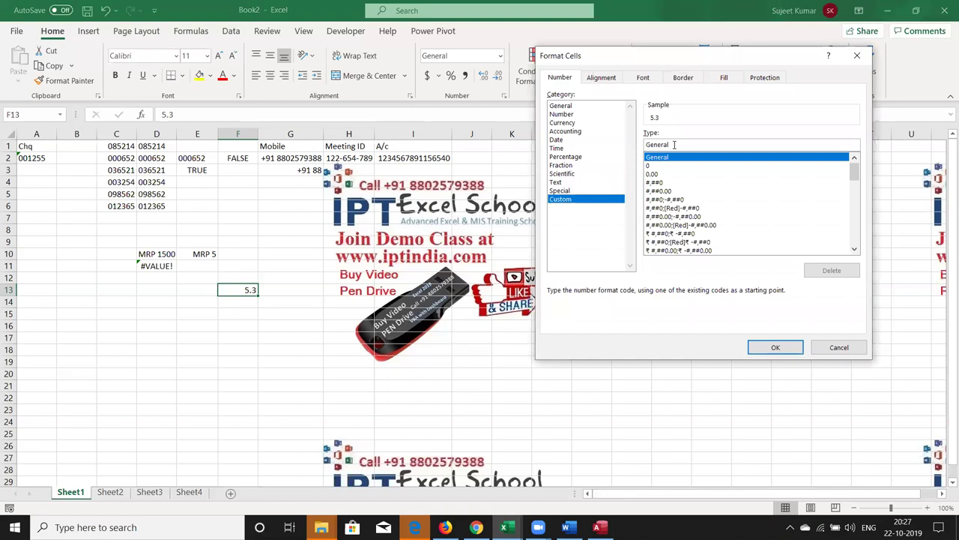
double_click(673, 145)
text(0#)
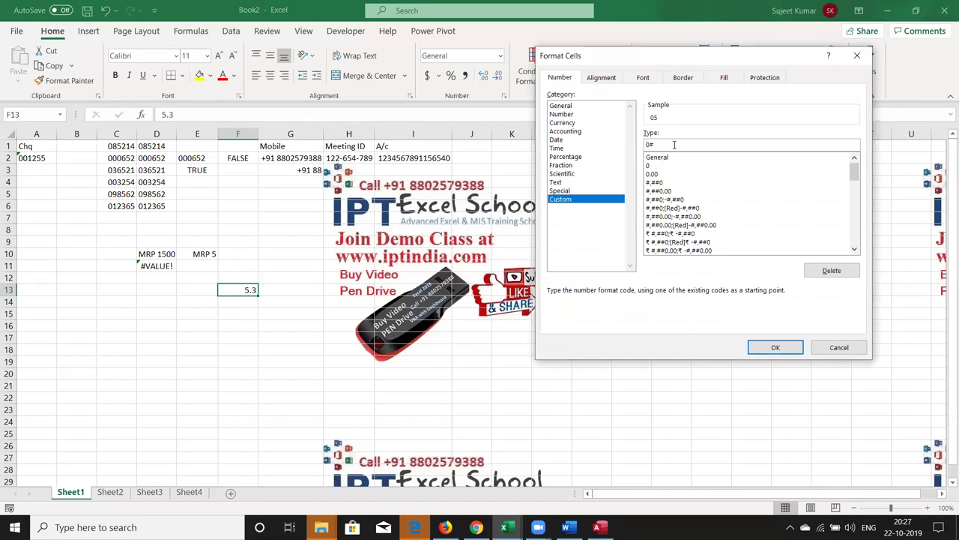
text( "Rupees)
text(")
text(00)
text("Paise)
text(")
key(Return)
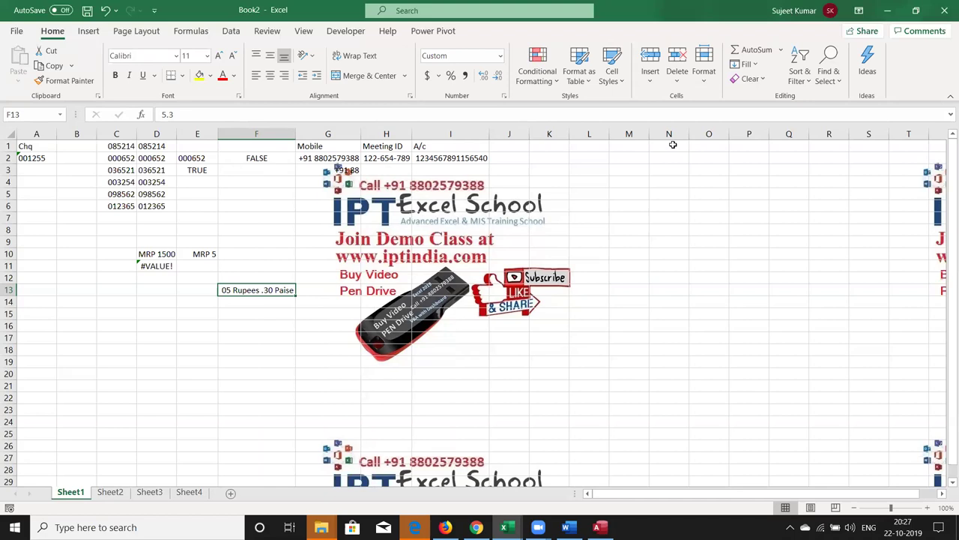
click(505, 94)
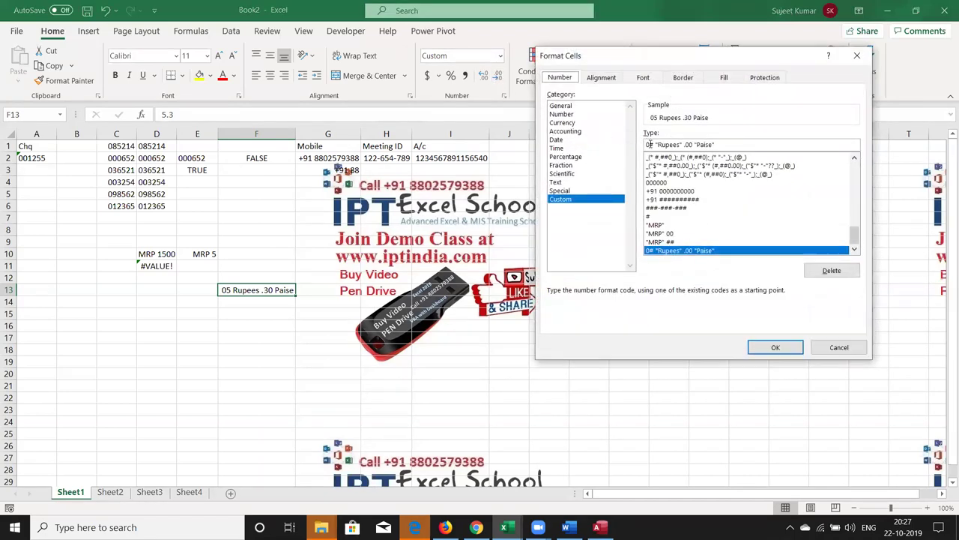
key(BackSpace)
text(0)
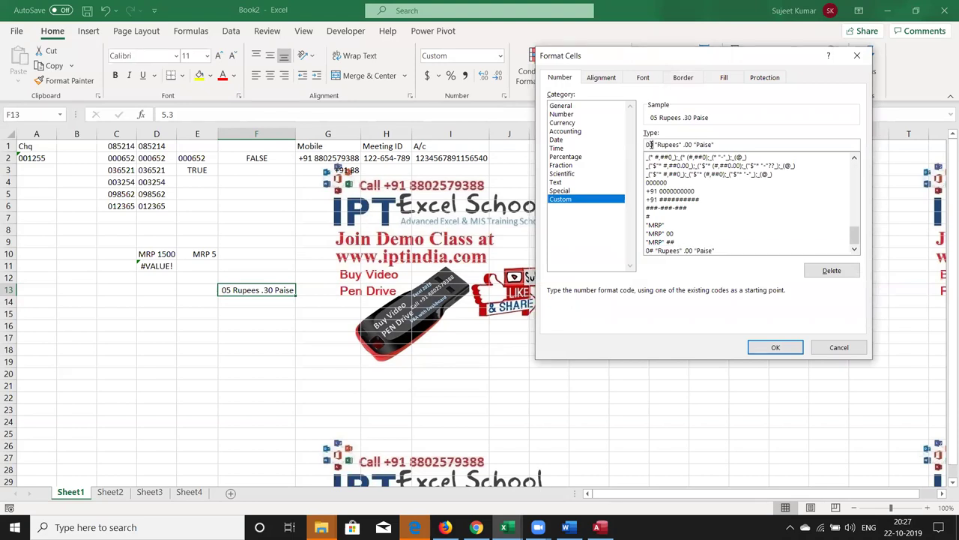
key(Return)
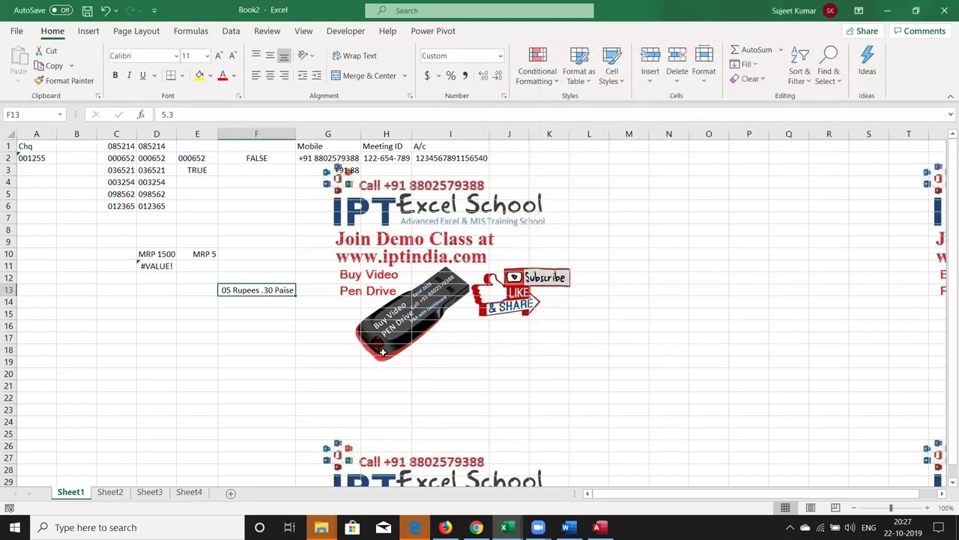
Type .5 in F13 and drop one leading zero from its Rupees format code.
text(.5)
key(Up)
click(504, 96)
click(653, 144)
key(BackSpace)
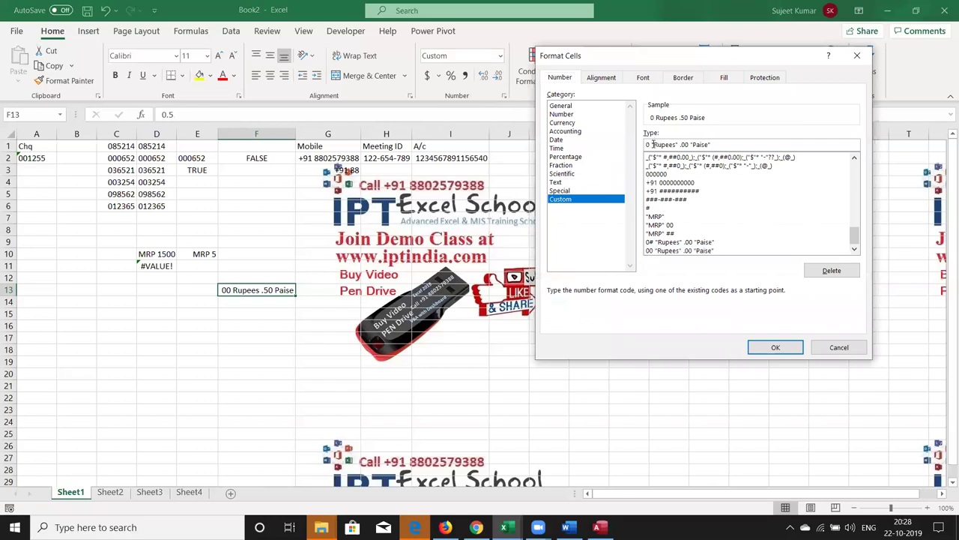
key(Return)
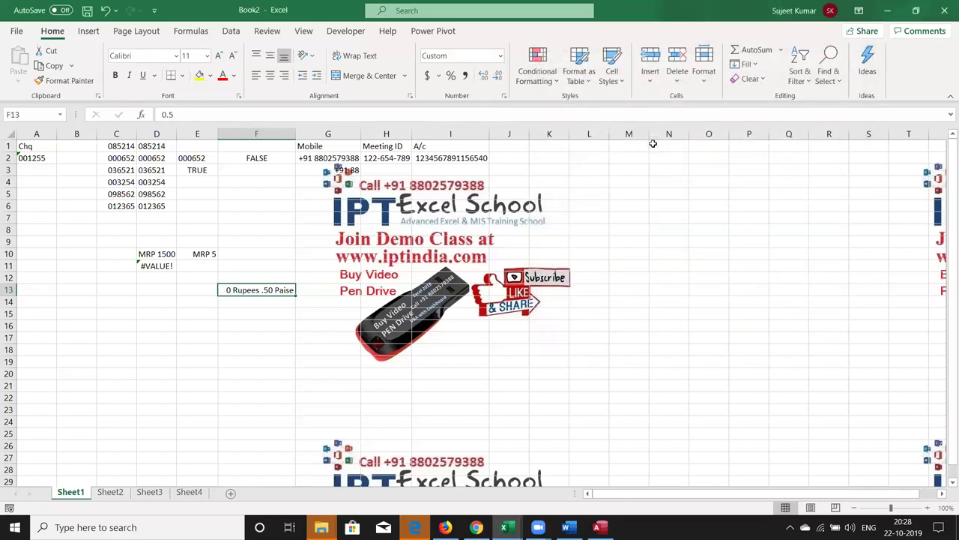
Enter 5.60 in F13 and change its format to 0# "Rupees" .00 "Paise".
text(5.60)
key(Return)
key(Up)
click(504, 96)
click(649, 144)
text(# "Rupees" .00 "Paise)
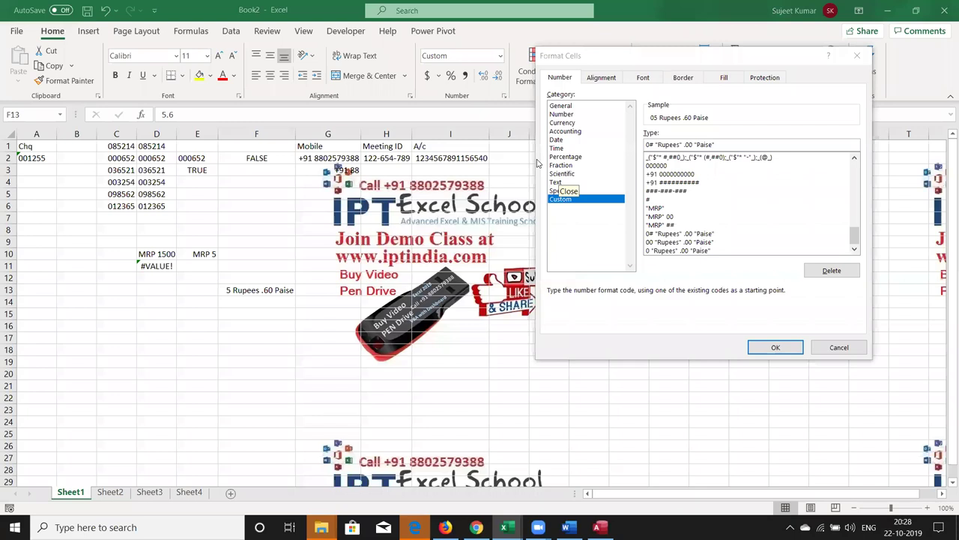
click(780, 349)
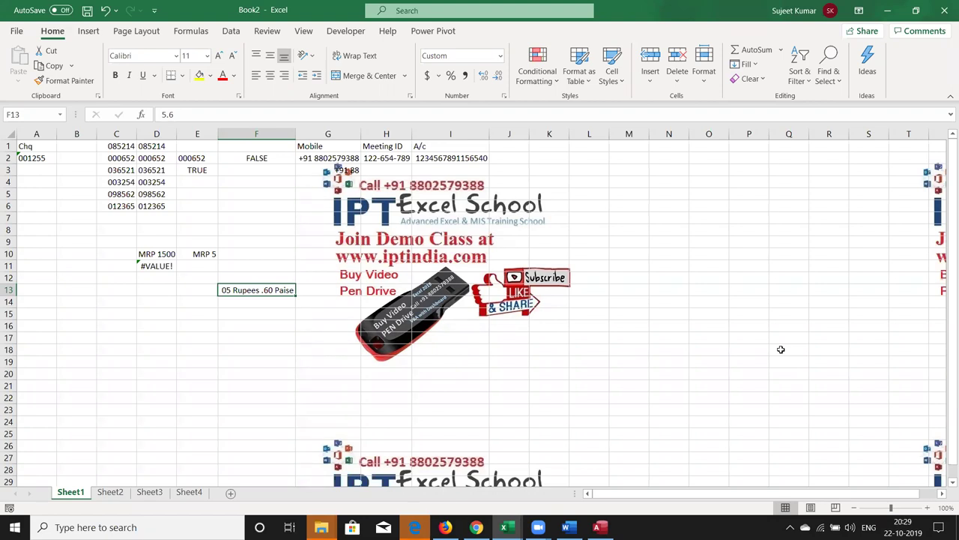
Enter 25000 in D16.
key(Down)
key(Down)
key(Down)
key(Down)
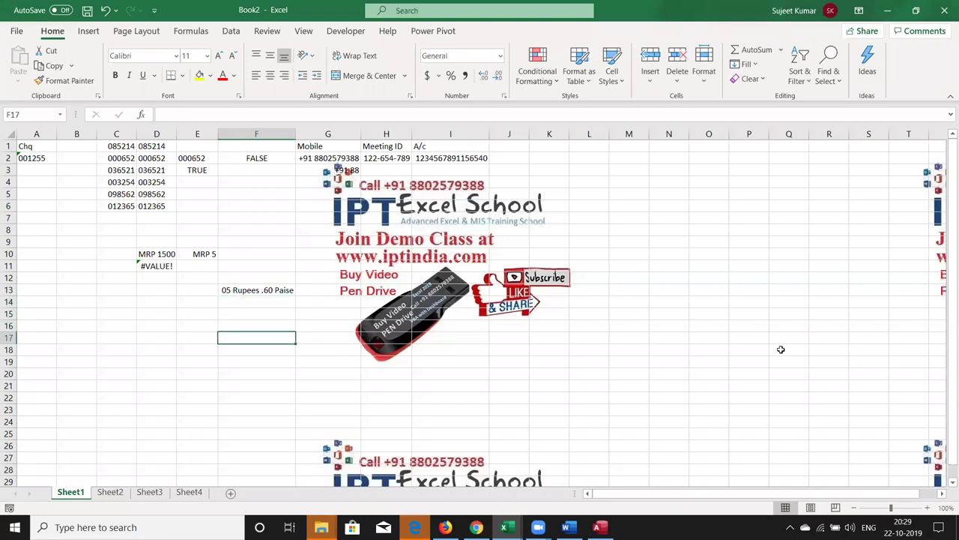
key(Up)
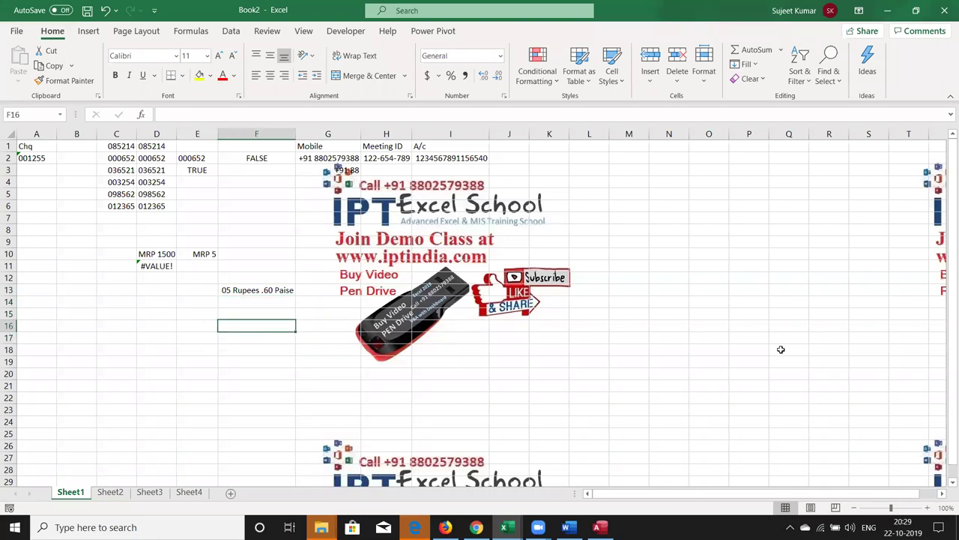
key(Left)
key(Left)
text(25000)
key(Return)
key(Up)
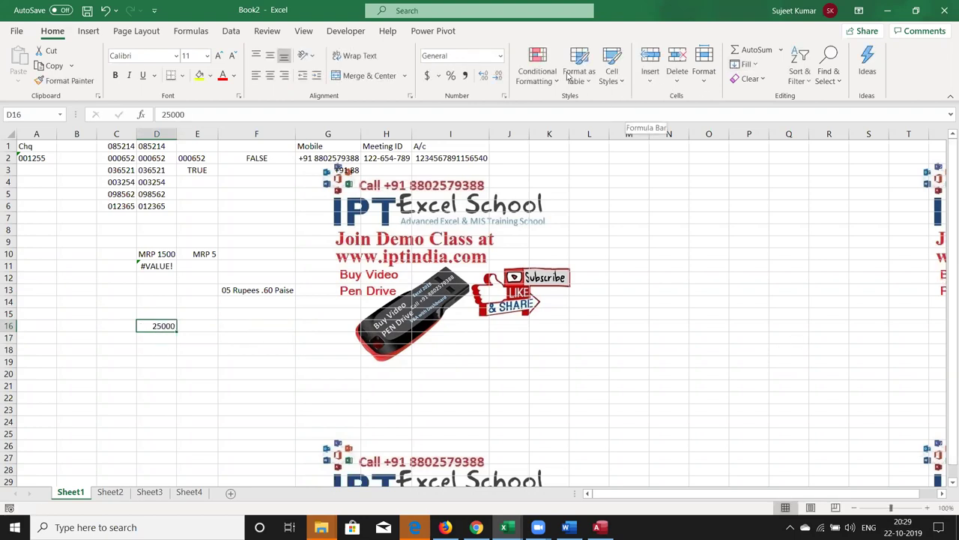
Give D16 the thousands-scaling custom format #,"K".
click(504, 100)
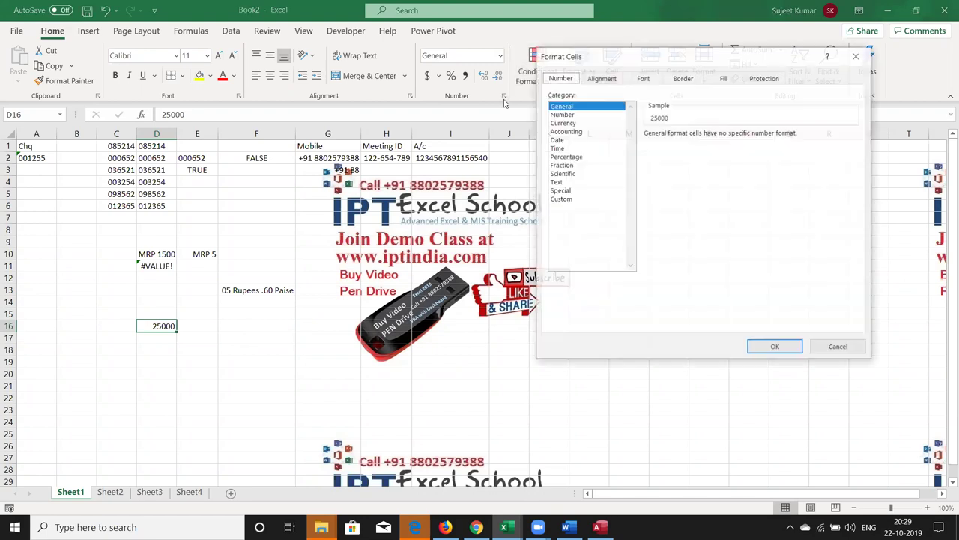
click(560, 199)
double_click(676, 147)
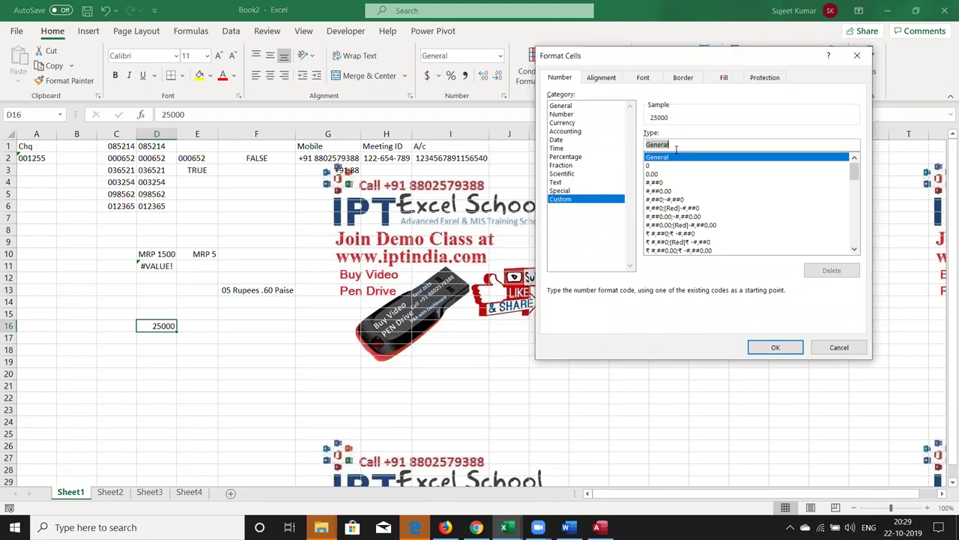
text(#,)
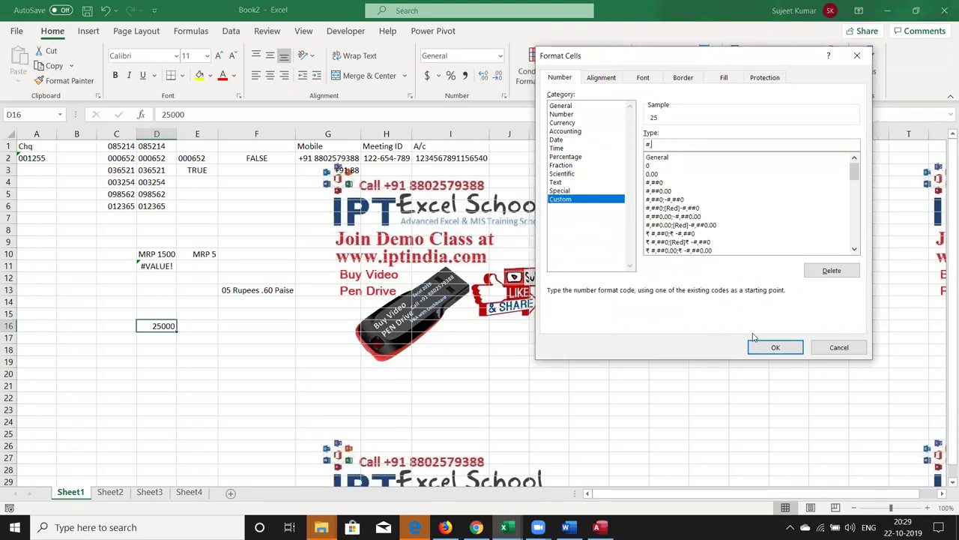
click(755, 342)
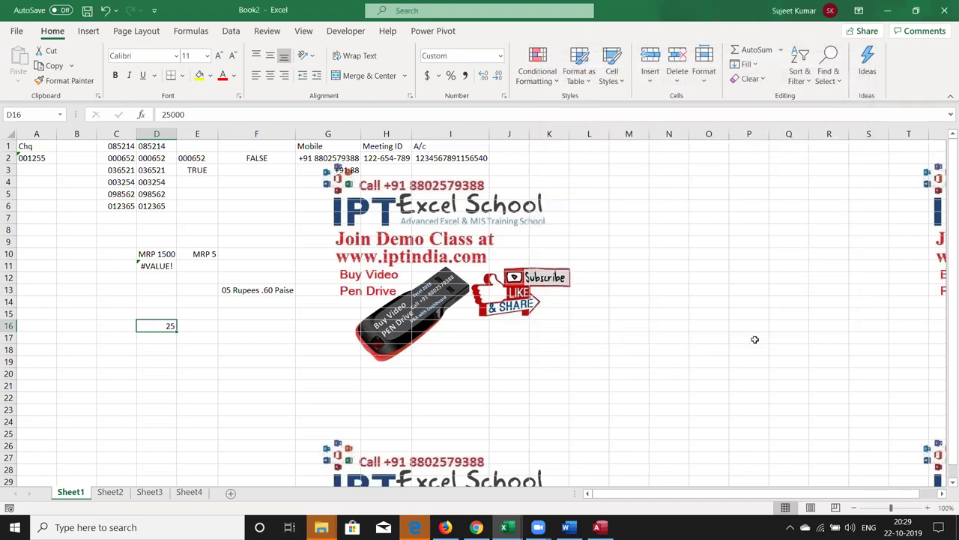
click(504, 96)
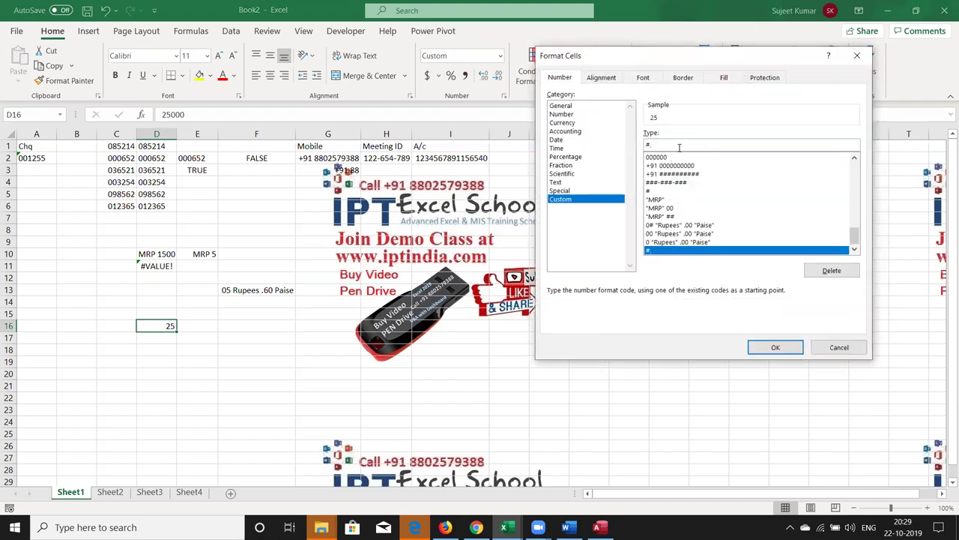
text("K")
key(Return)
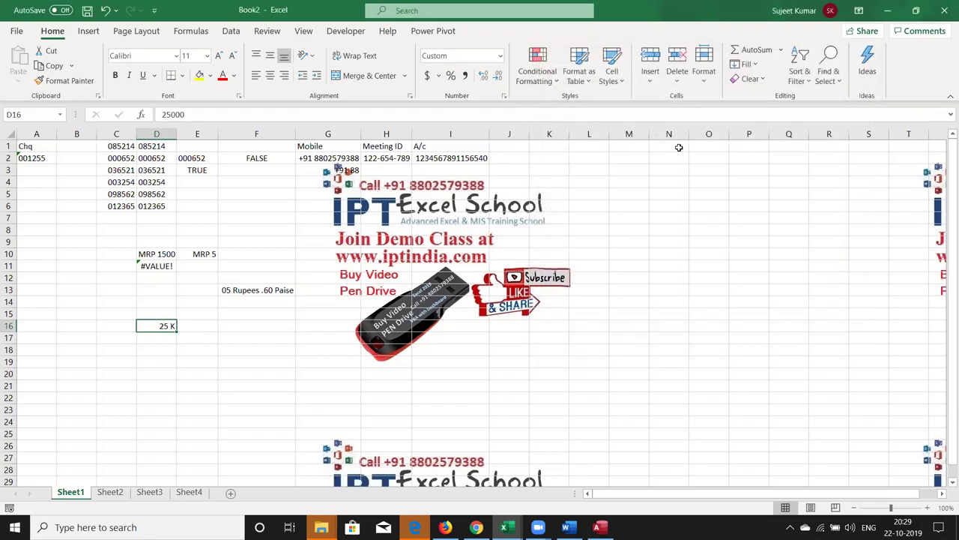
Change D16's value to show 50 K and enter =D16+1000 in D17, showing 51 K.
text(5000)
key(Return)
key(Up)
key(Return)
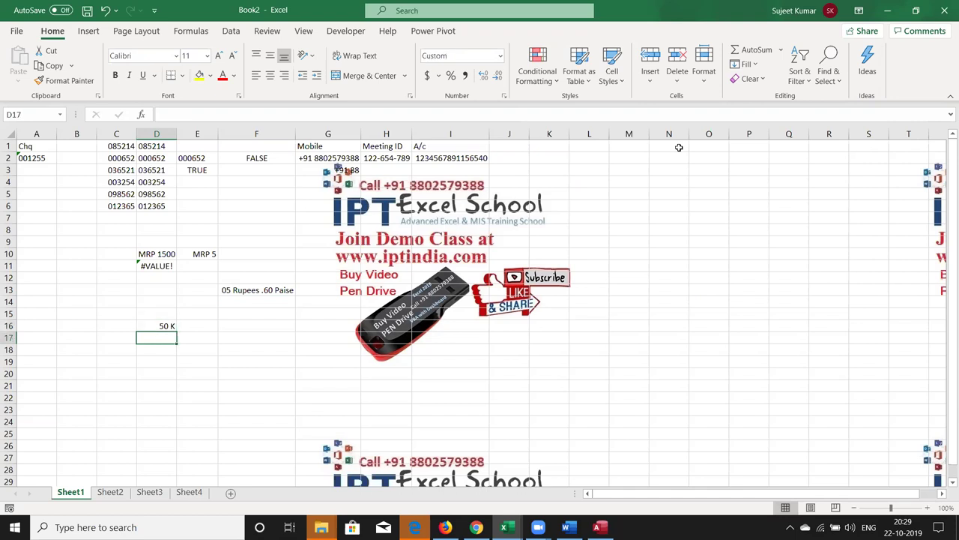
text(=)
key(Up)
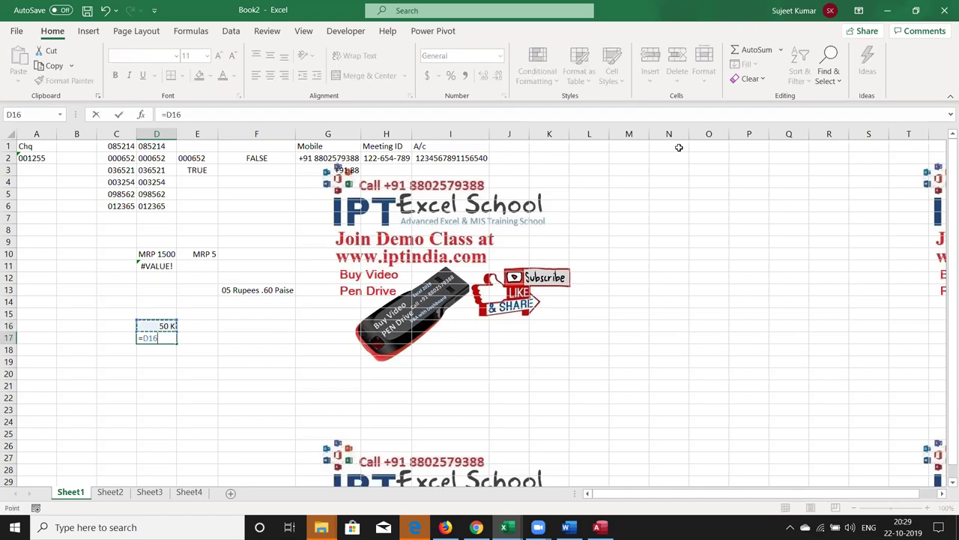
text(+1000)
key(Return)
key(Up)
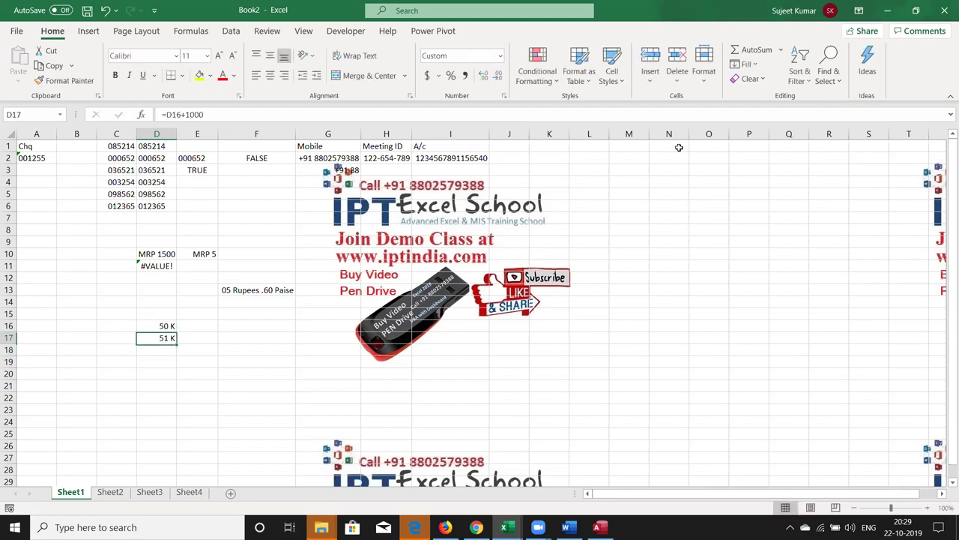
key(Up)
key(Right)
key(Right)
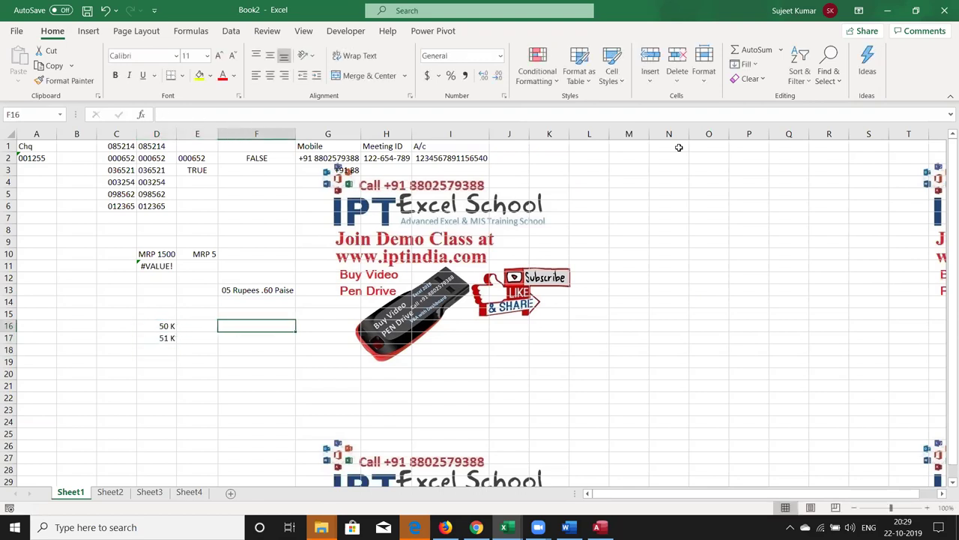
Enter 2522202 in F16 and apply the custom format 0.00,, so it shows 2.52.
text(25222202)
key(Return)
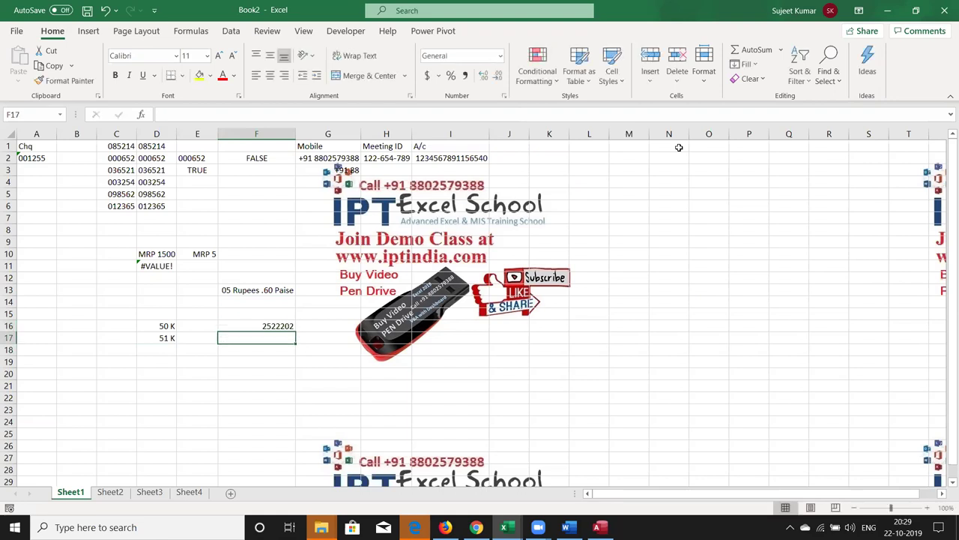
key(Up)
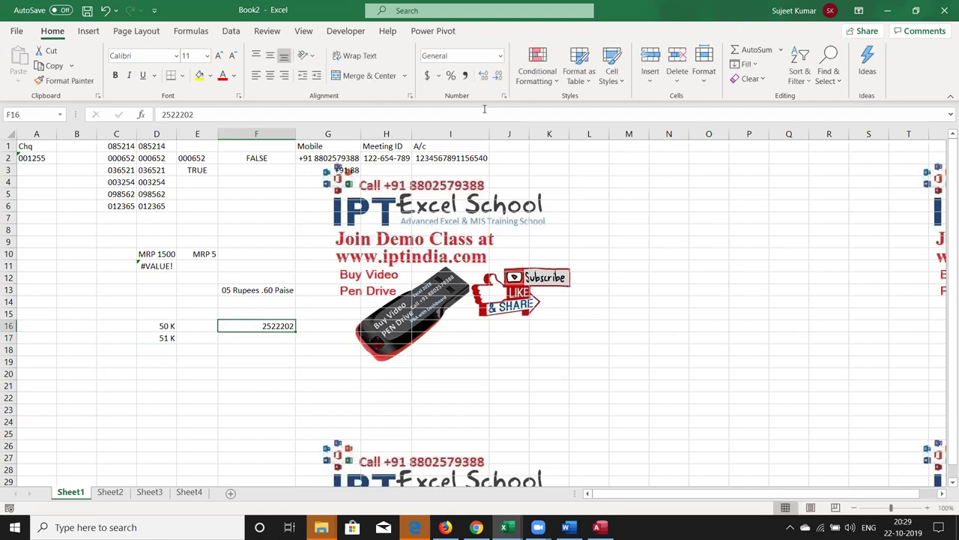
click(503, 96)
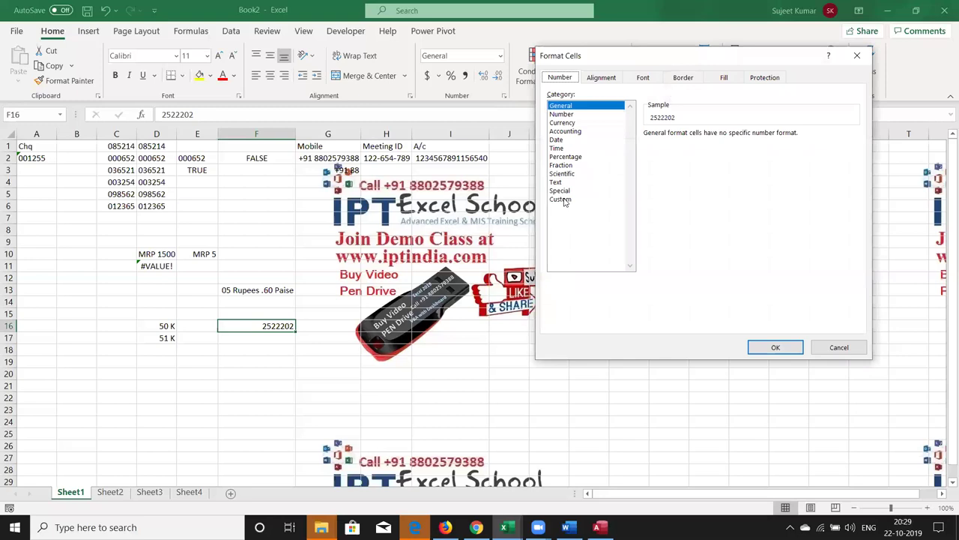
click(562, 198)
double_click(660, 145)
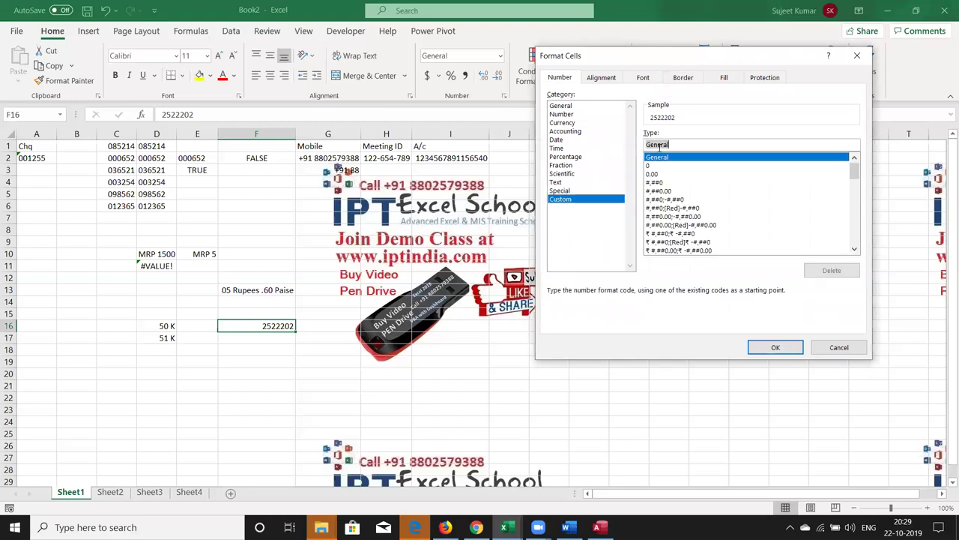
text(0.00,,)
key(Return)
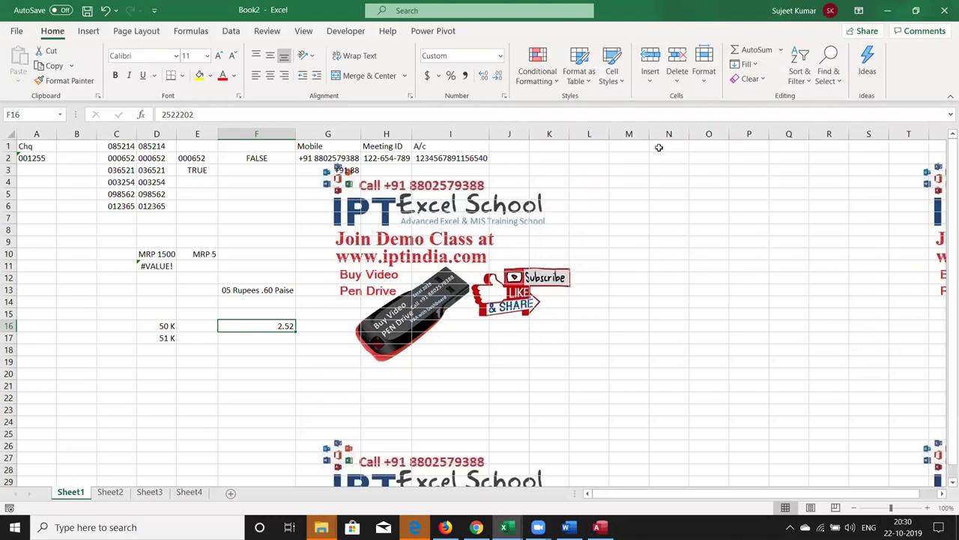
key(Down)
key(Down)
key(Down)
key(Left)
key(Left)
key(Down)
key(Up)
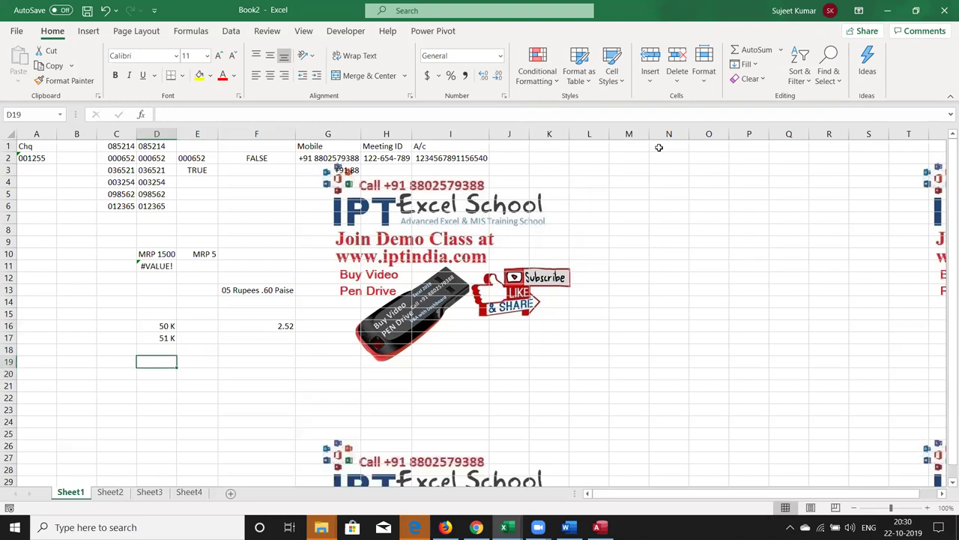
Insert today's date, 22-10-2019, into D19 with Ctrl+;.
key(ctrl+semicolon)
key(Return)
key(Up)
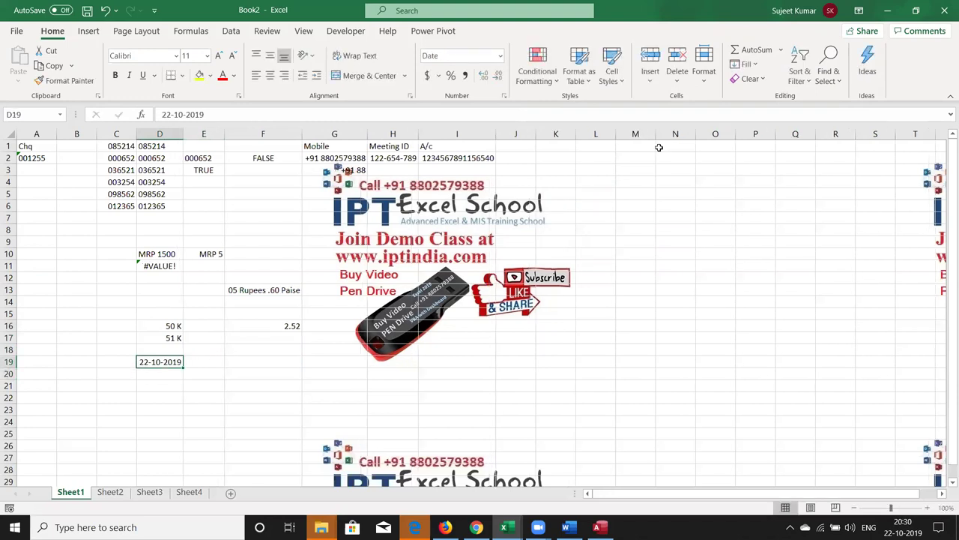
In D19's Custom number format, replace the dd-mm-yyyy code with 0.00,.
click(504, 96)
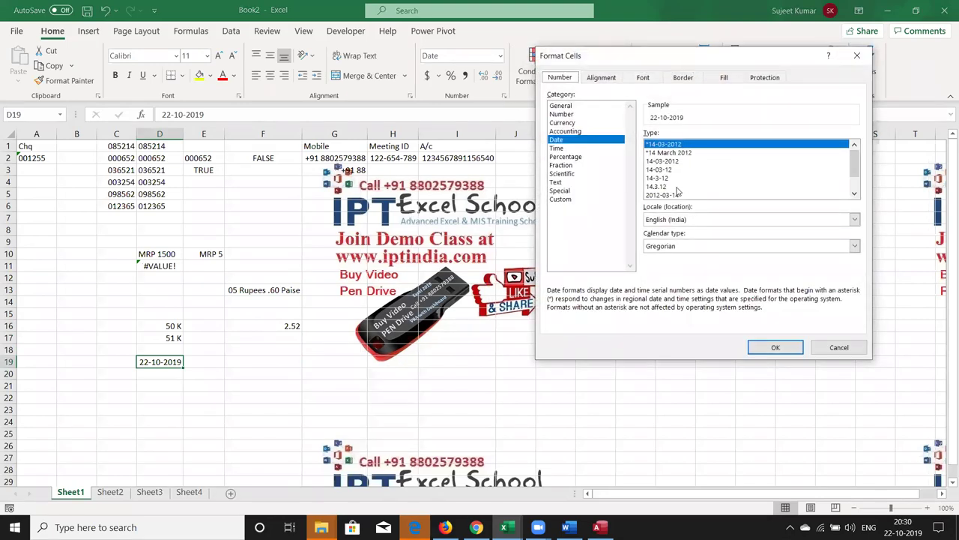
click(562, 199)
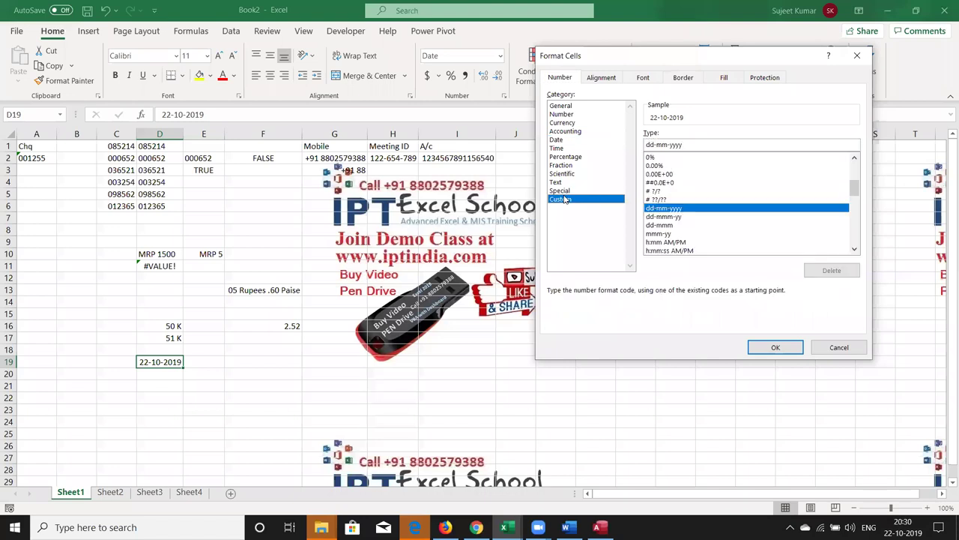
click(193, 34)
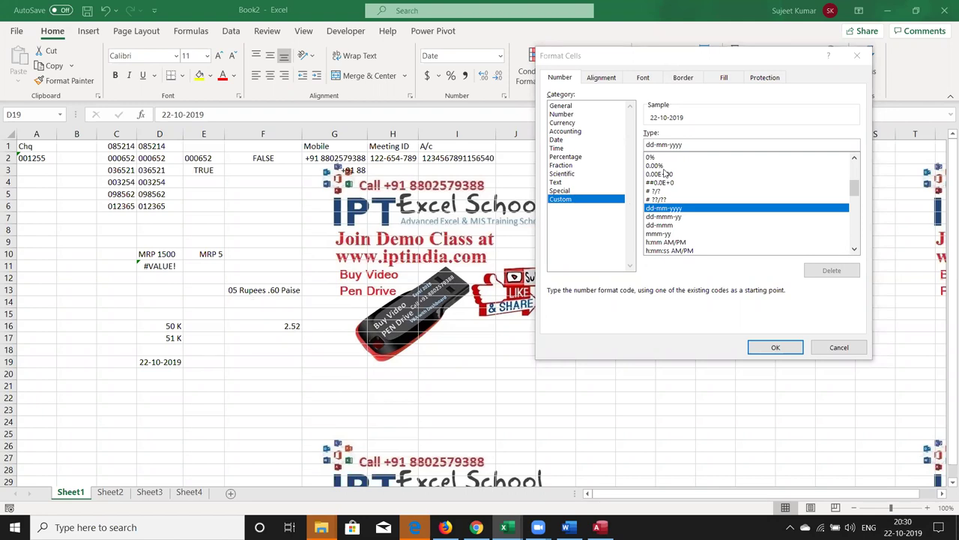
click(645, 141)
text(0.00,,)
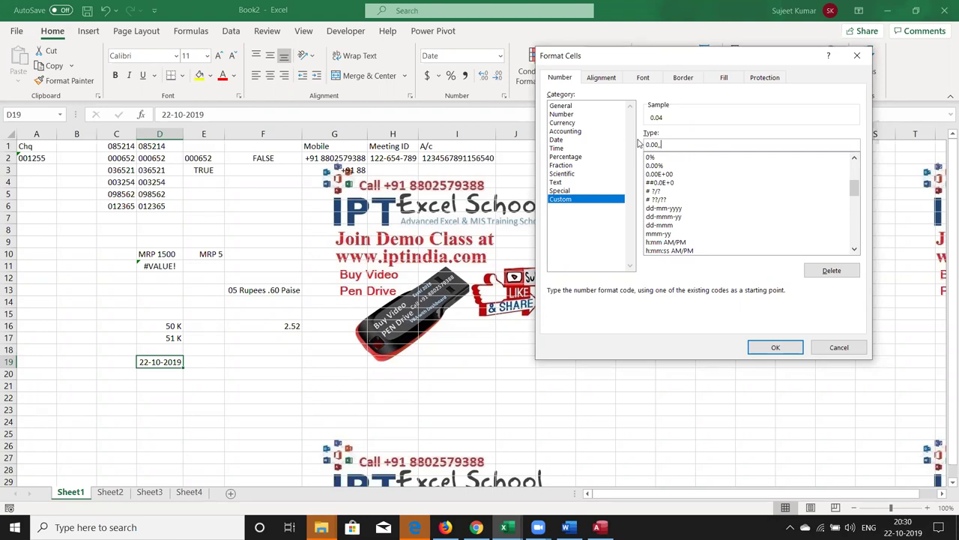
Rewrite D19's format code as weekday, day, month name and year, showing Tuesday 22 October , 2019.
key(BackSpace)
key(BackSpace)
key(BackSpace)
key(BackSpace)
key(BackSpace)
key(BackSpace)
text(D)
text(D)
text(D)
text(d)
text( dd)
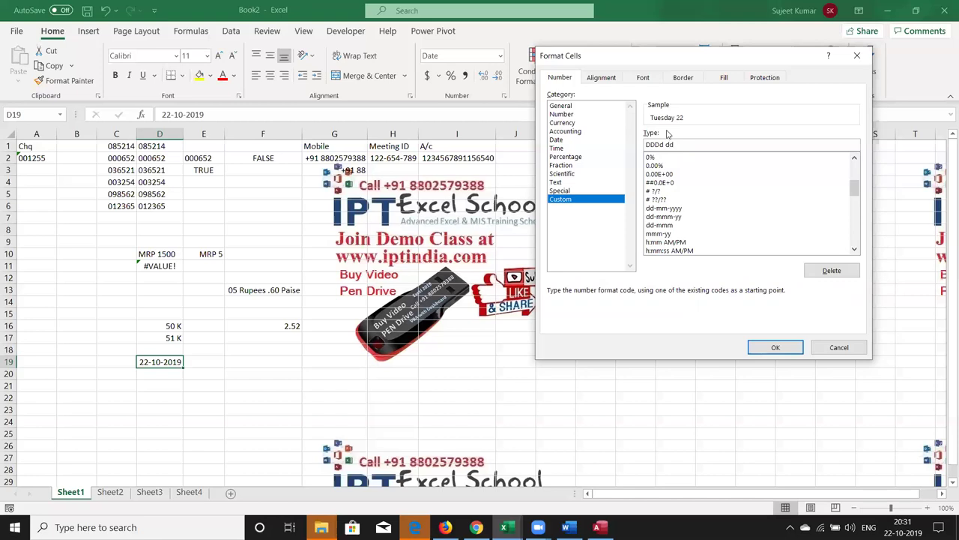
text( m)
text(m)
text(m)
text(m)
text(,)
text( yyy)
key(Return)
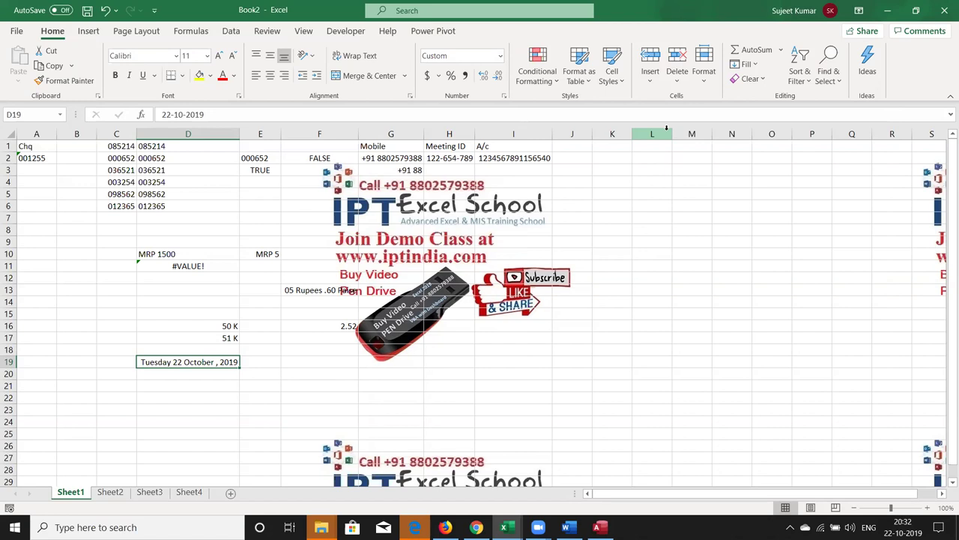
Enter the time 10:30 in D21.
key(Down)
key(Down)
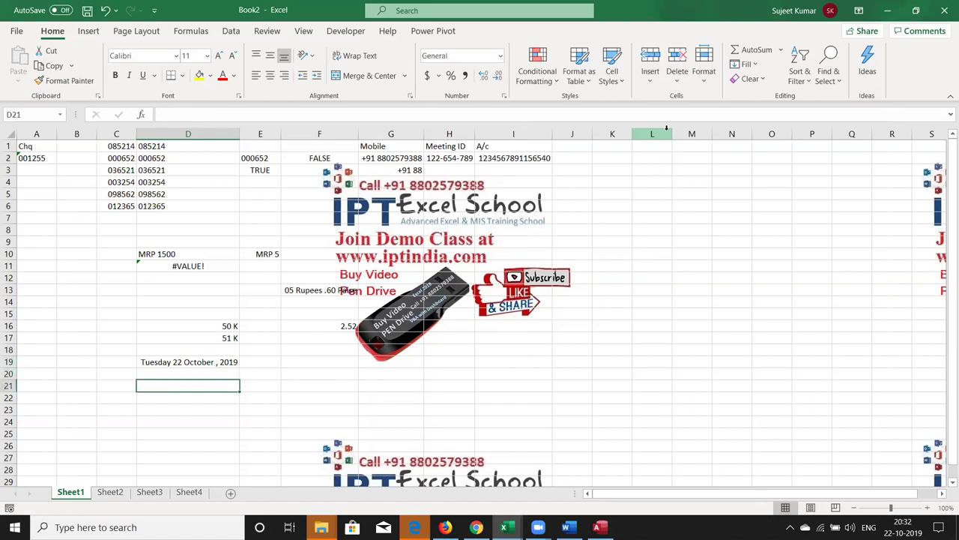
text(10:30)
key(Return)
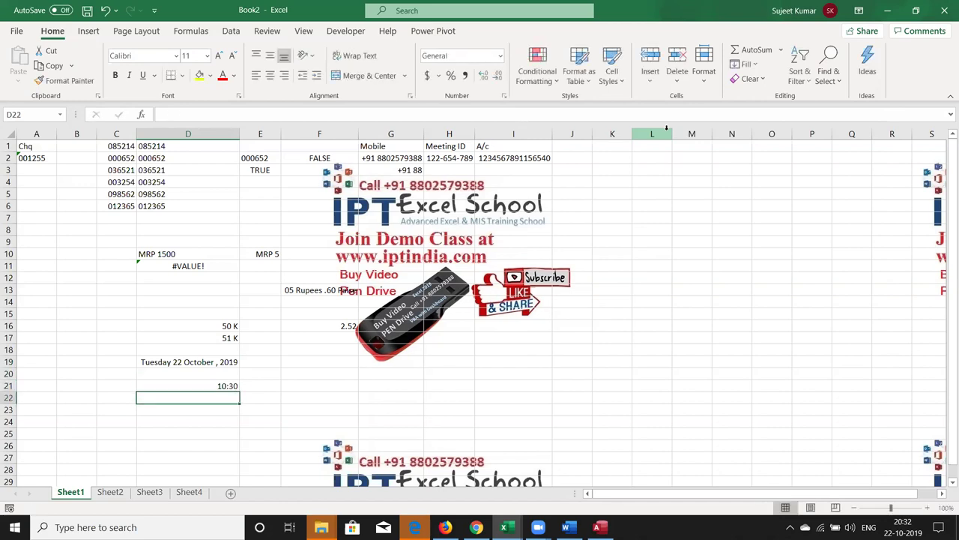
key(Up)
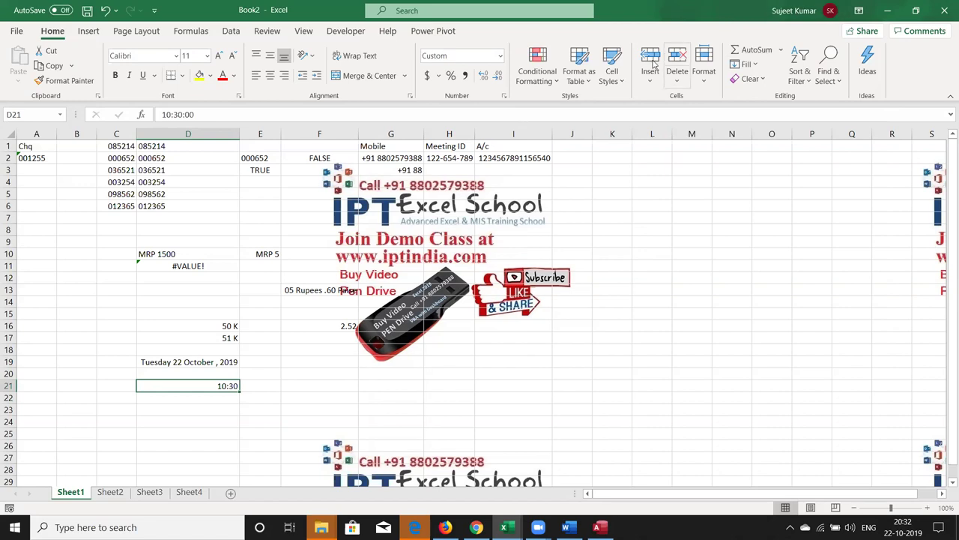
Give D21 the custom format HH:MM:SS so it shows 10:30:00.
click(505, 98)
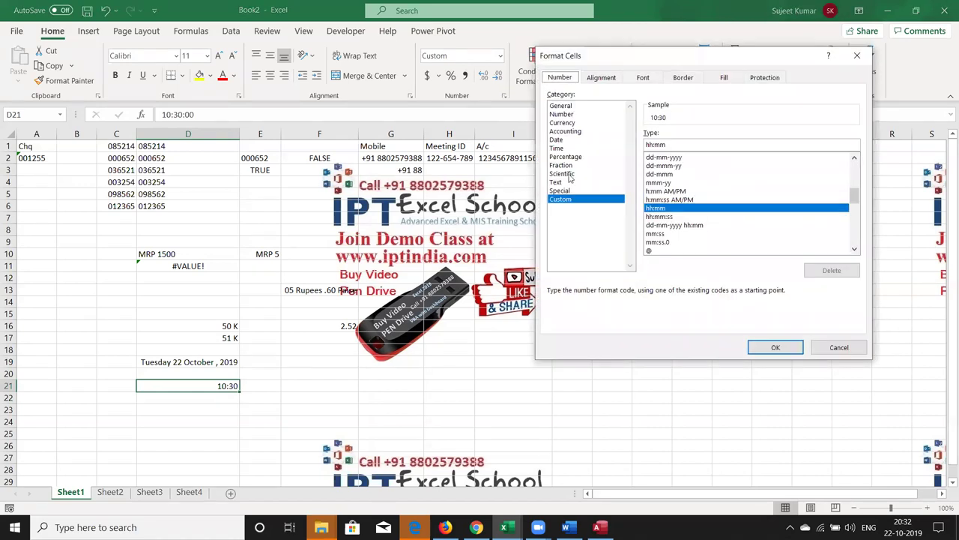
double_click(656, 145)
text(HH:MM:SS)
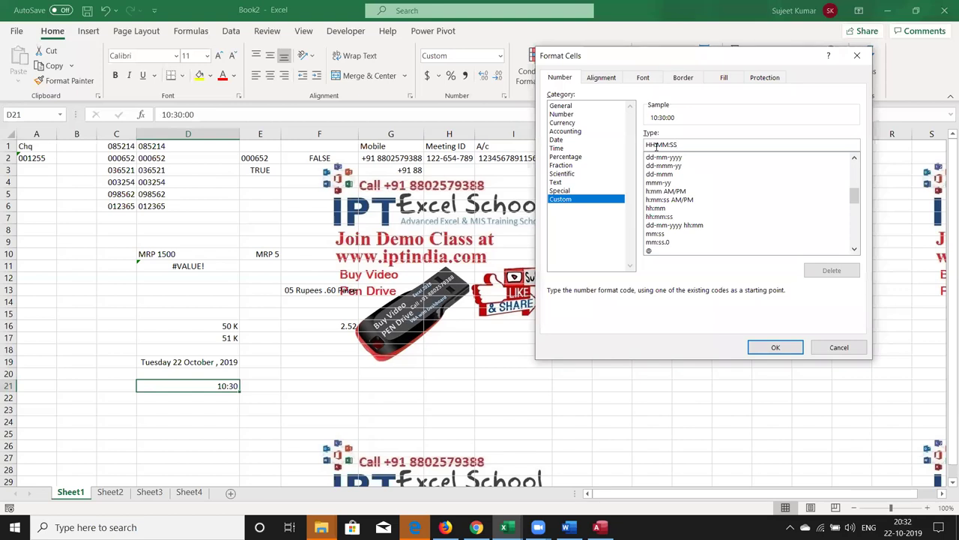
key(Return)
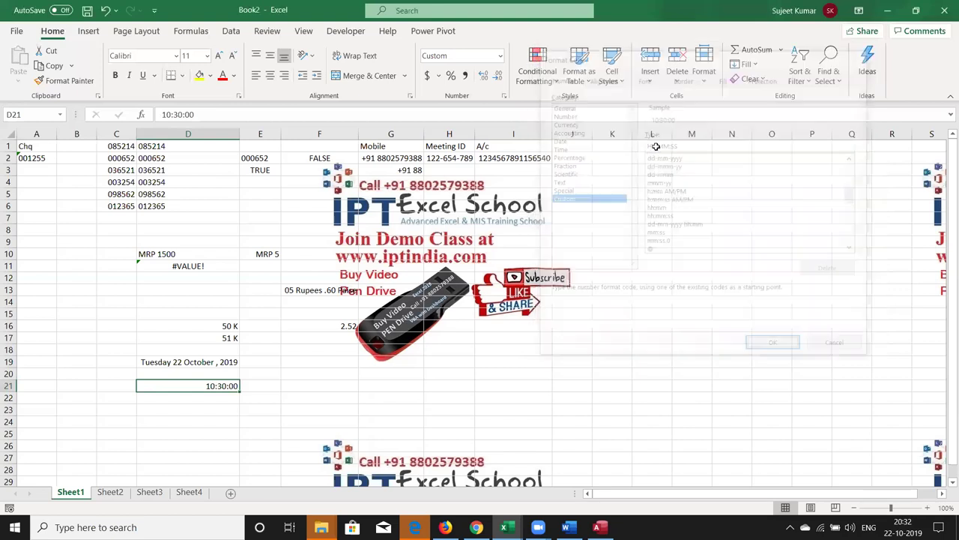
key(Right)
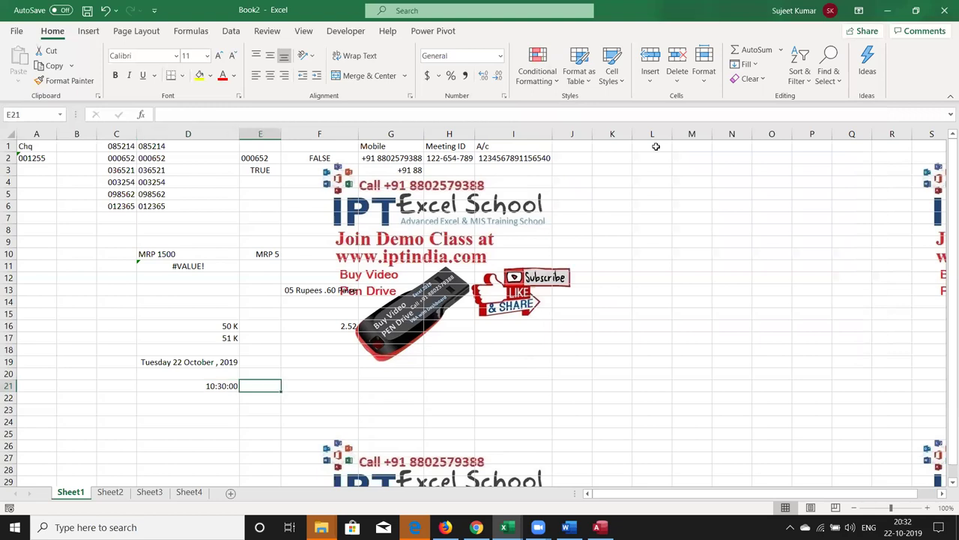
Enter the duration 45:20 in E21.
text(45:20)
key(Return)
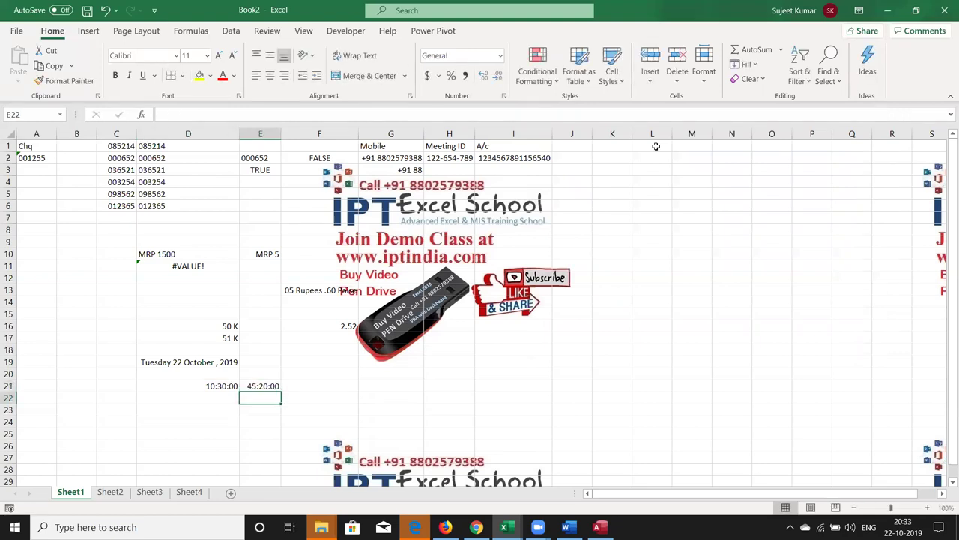
key(Up)
Try the [m] custom format on E21, then undo it to keep 45:20:00.
click(504, 96)
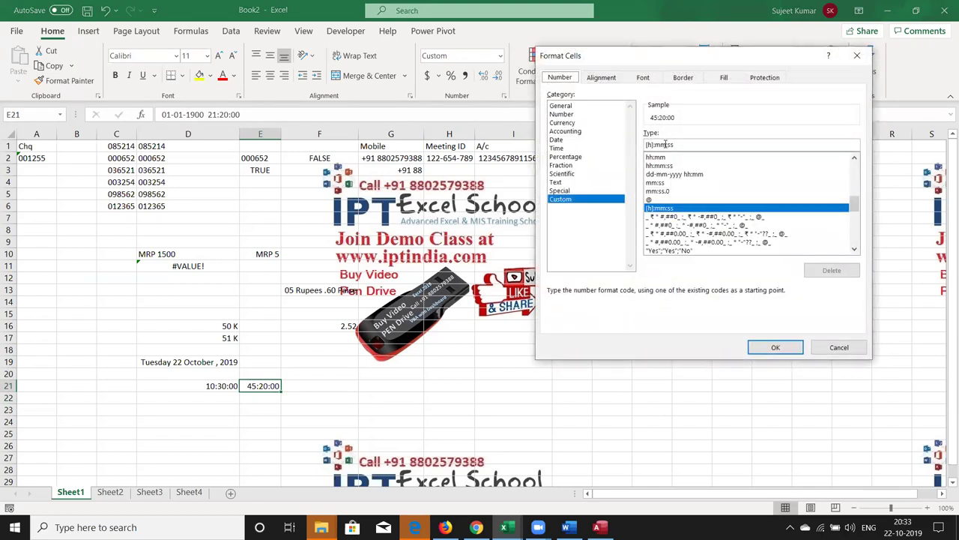
drag(685, 144, 631, 138)
text([m])
key(Return)
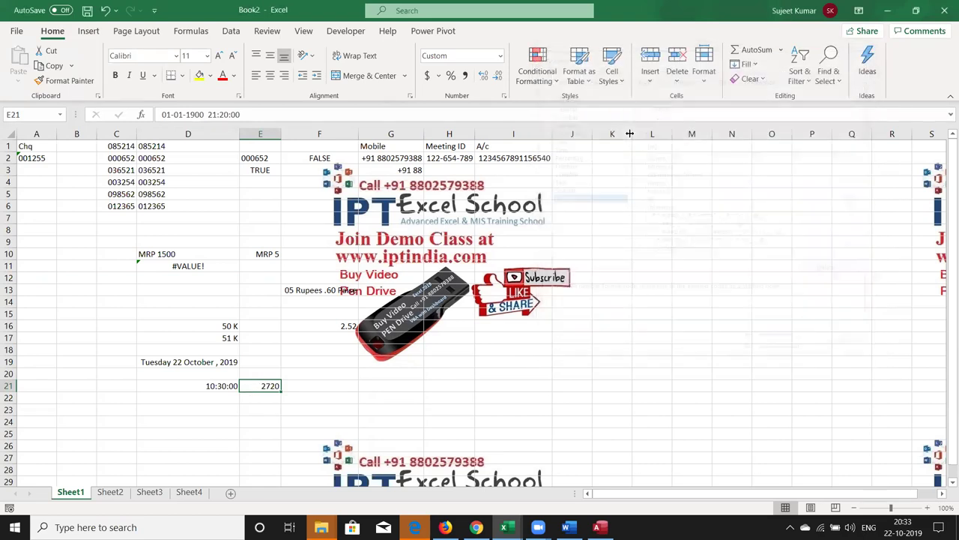
key(ctrl+z)
key(Right)
click(493, 133)
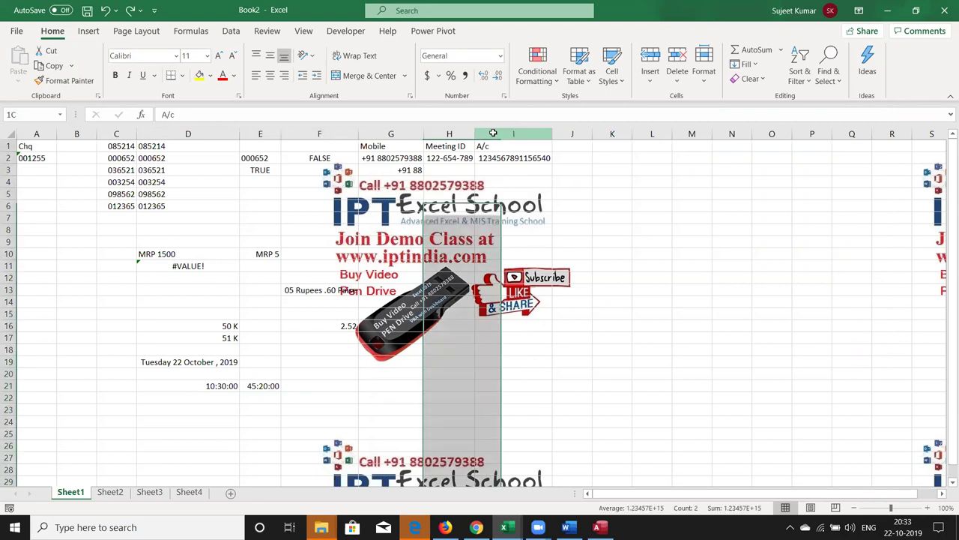
Enter =TEXT(E21,"[m]") in F21, returning 2720 total minutes.
click(317, 386)
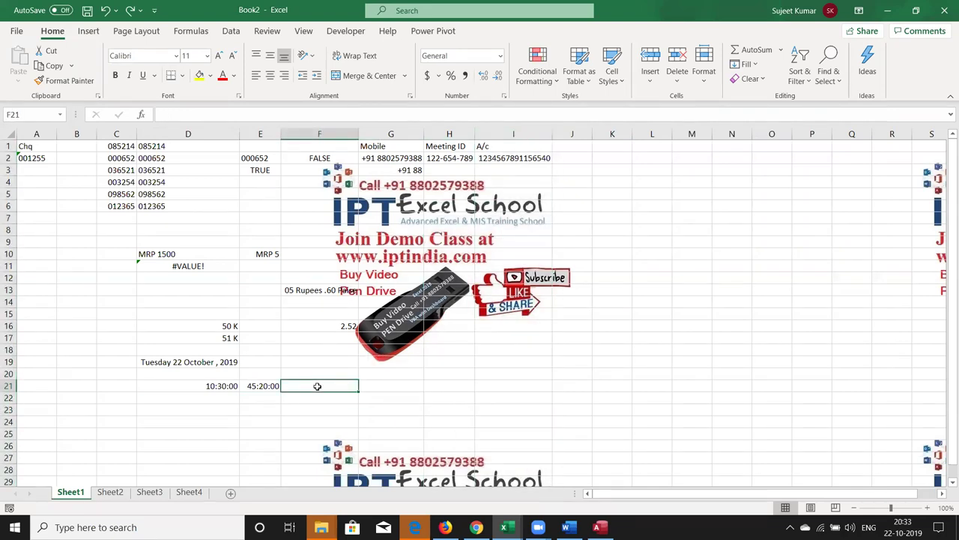
text(=tex)
key(Tab)
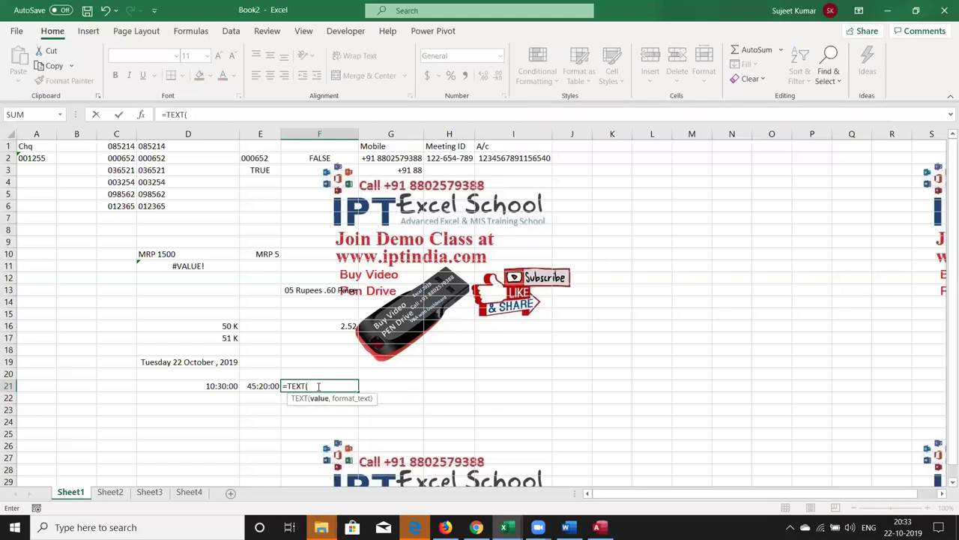
key(Left)
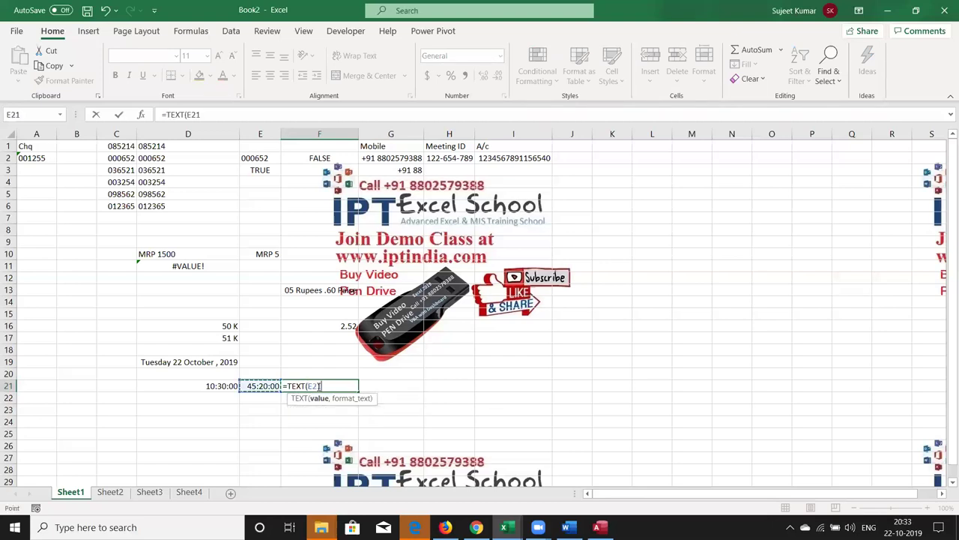
text(,")
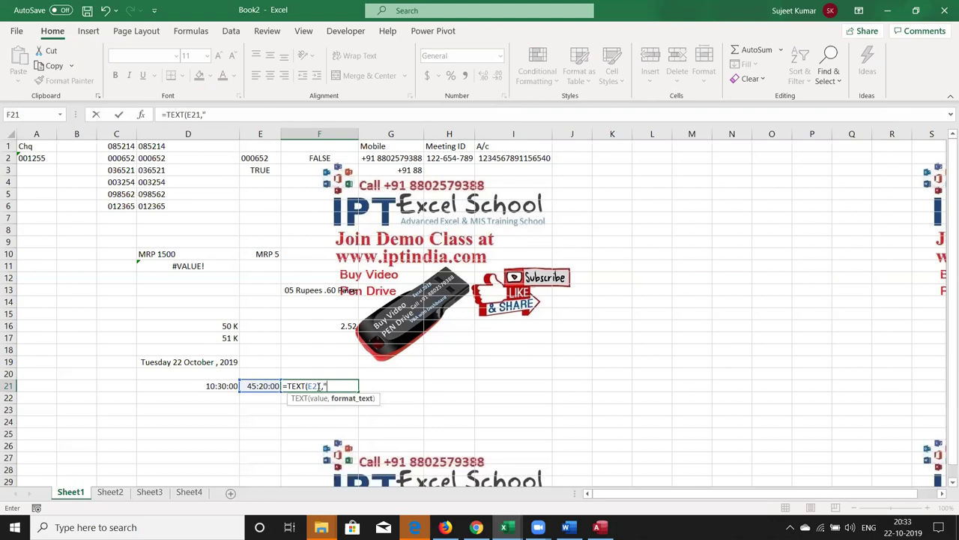
text([h)
key(BackSpace)
text(s)
key(BackSpace)
text(m)
text(")
key(BackSpace)
text(]"))
key(Return)
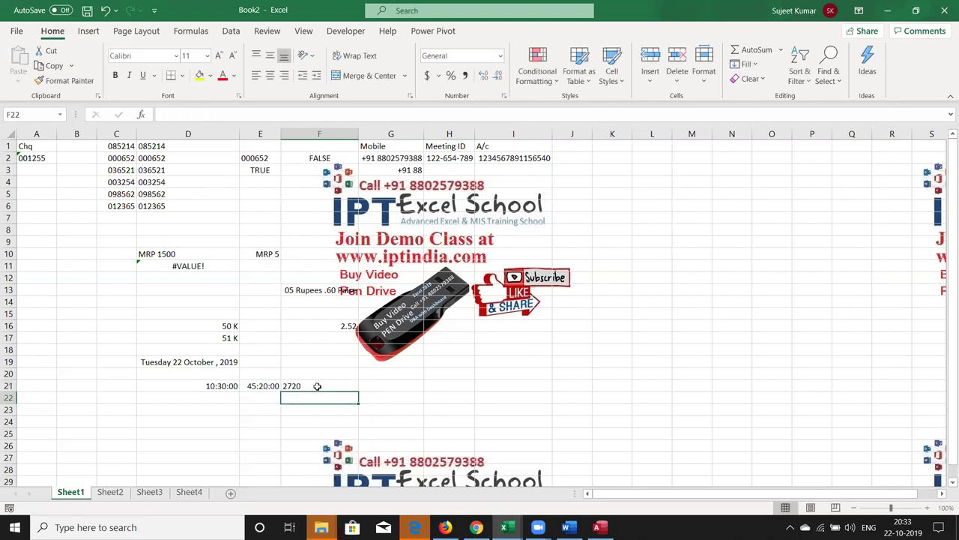
click(317, 386)
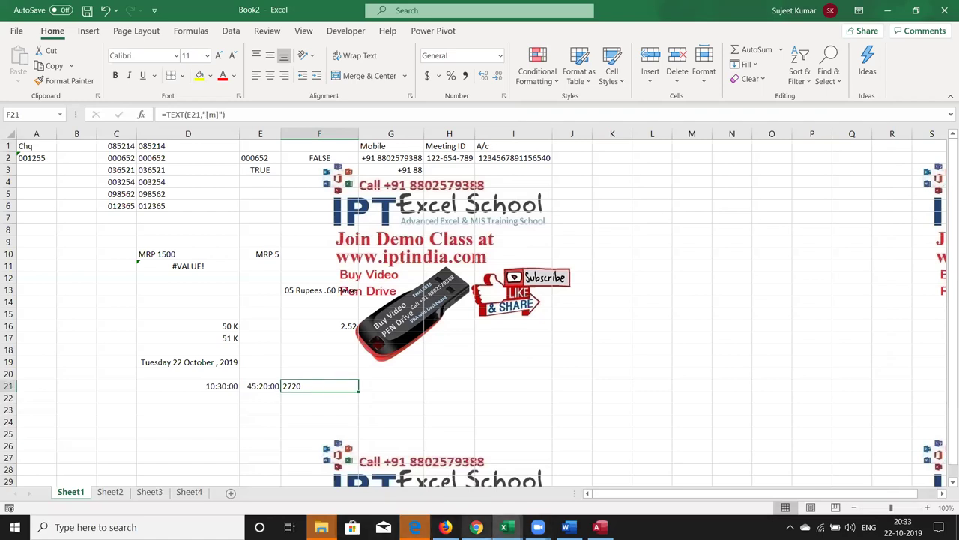
Switch to the browser, open a new blank tab, then move to the Gmail inbox tab.
click(633, 419)
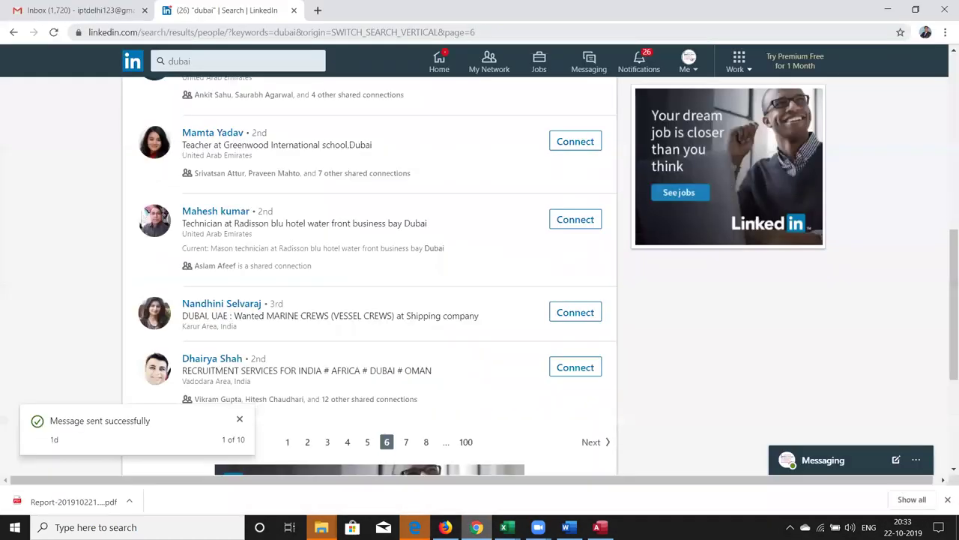
click(311, 15)
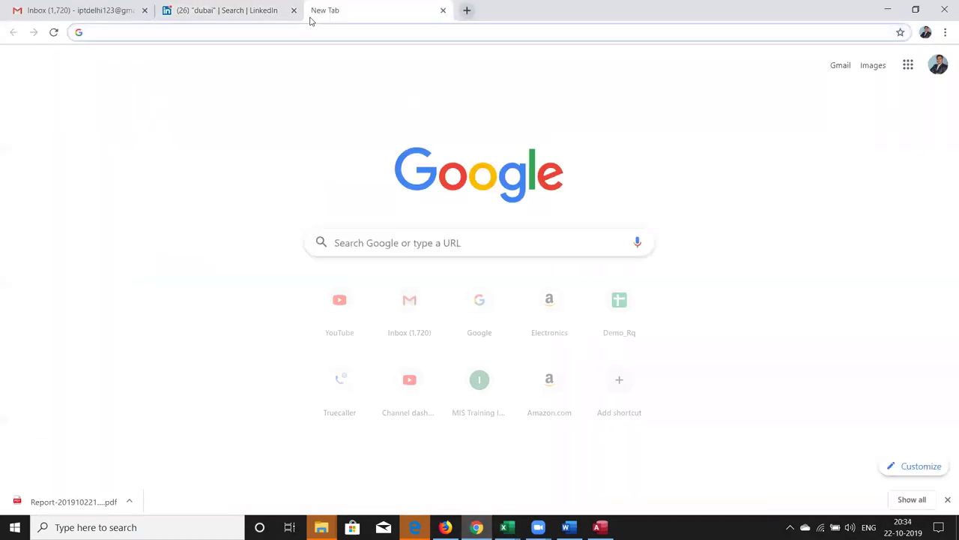
text(ex)
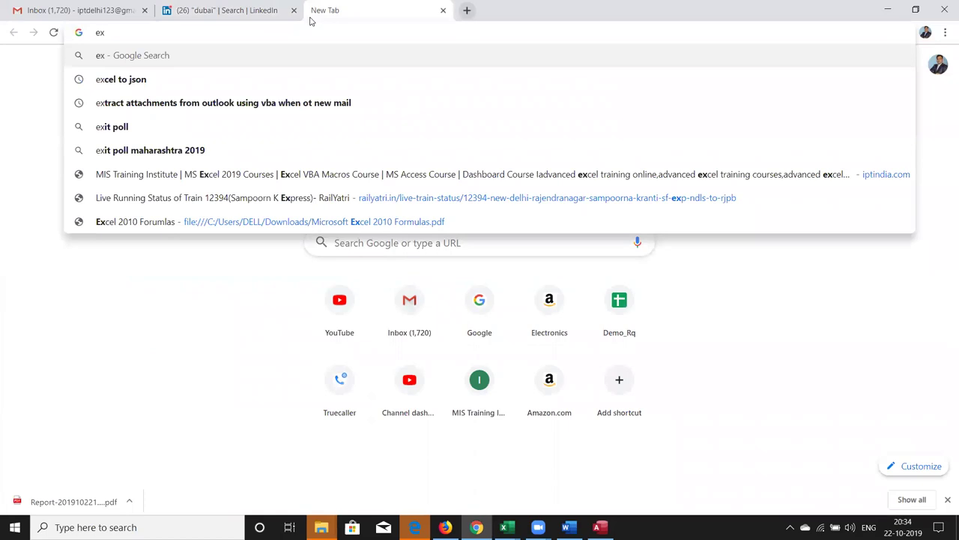
key(BackSpace)
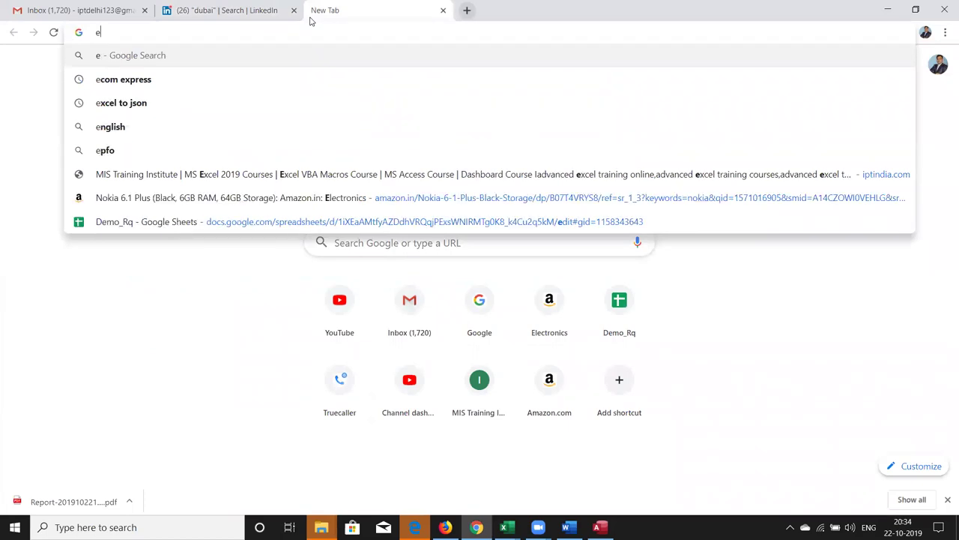
key(BackSpace)
text(cut)
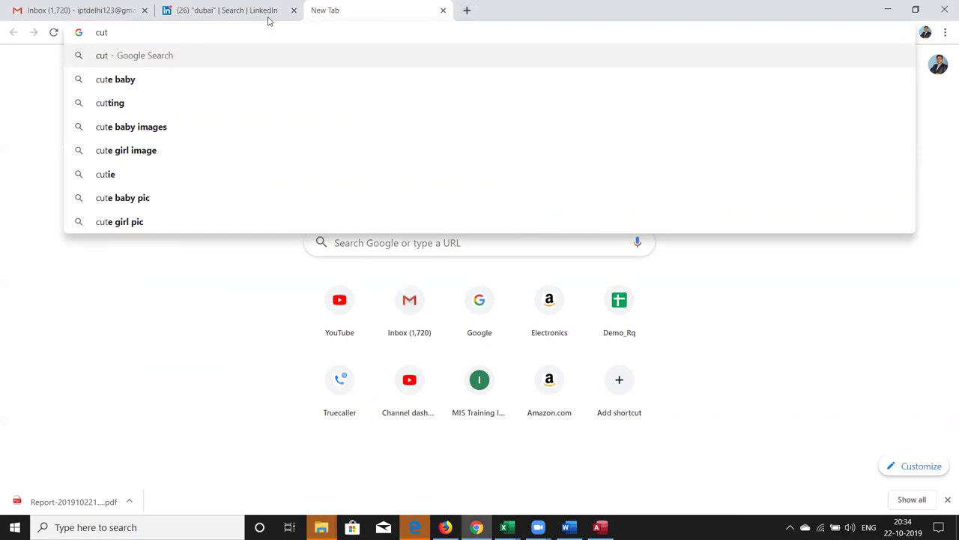
key(ctrl+Tab)
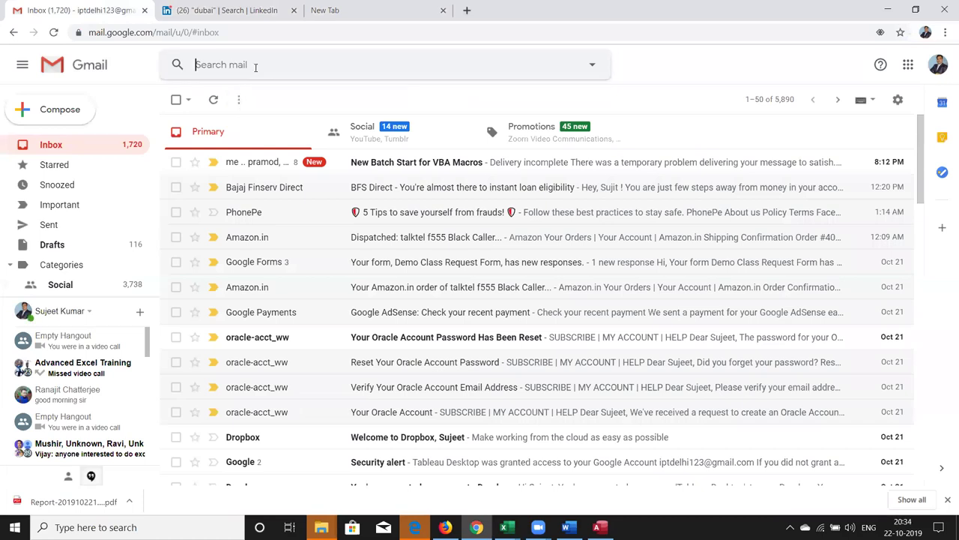
Search the Gmail mailbox for 'custom format'.
click(255, 68)
text(cus)
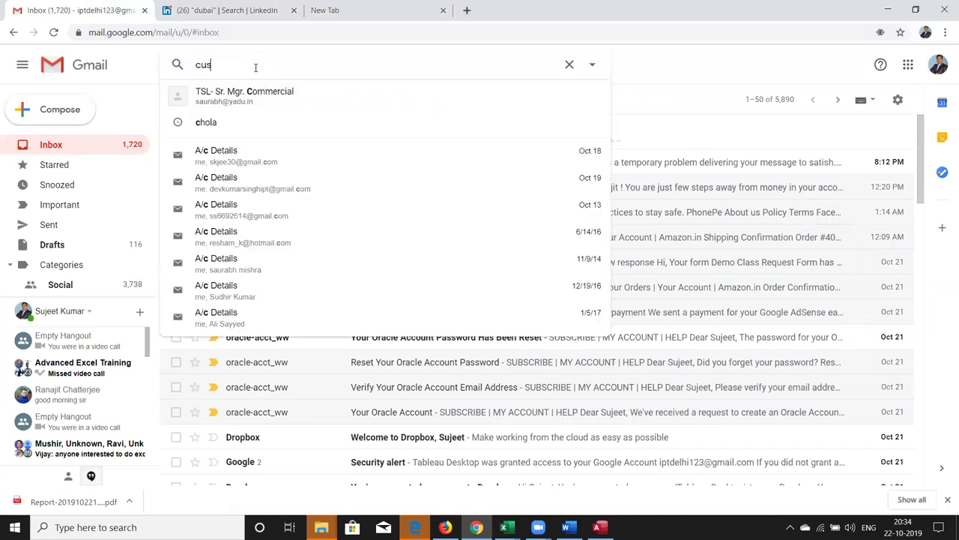
text(t)
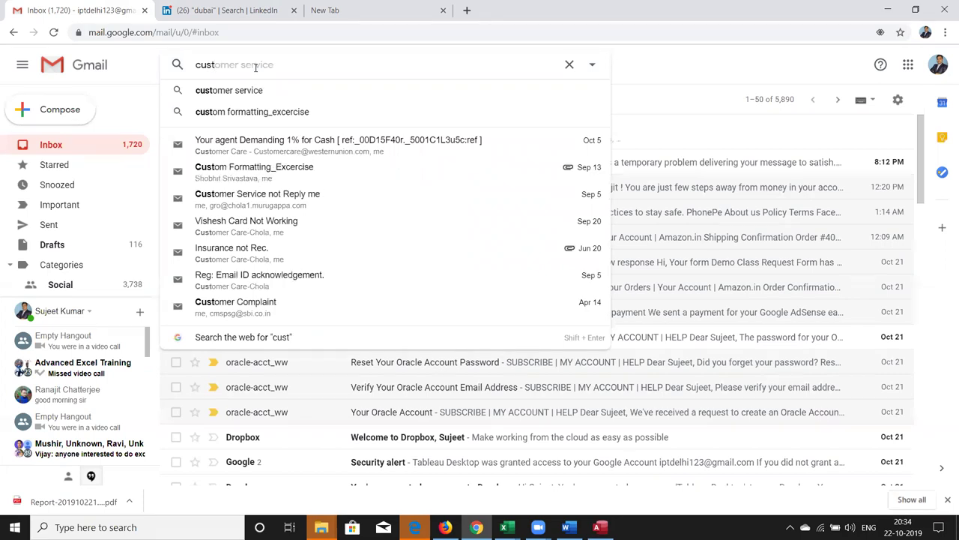
text(om)
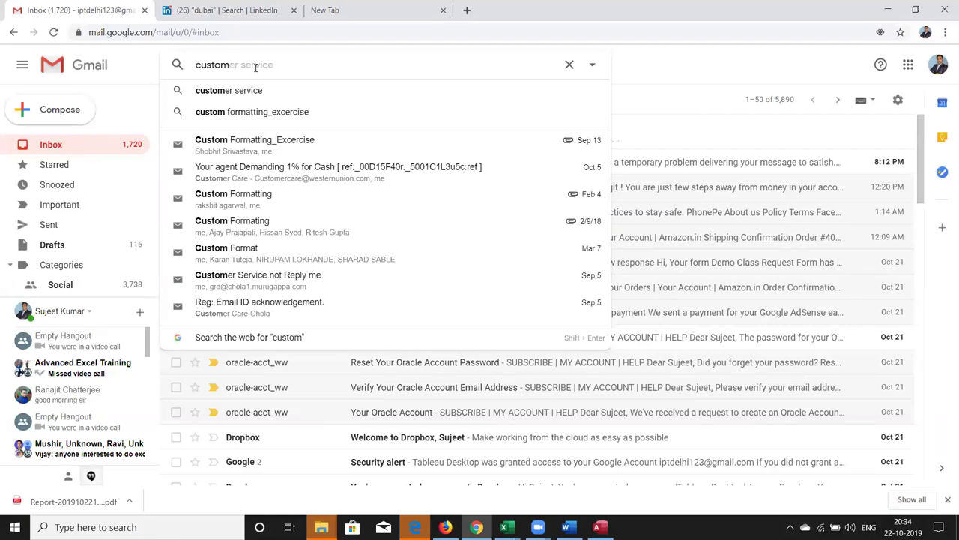
text( f)
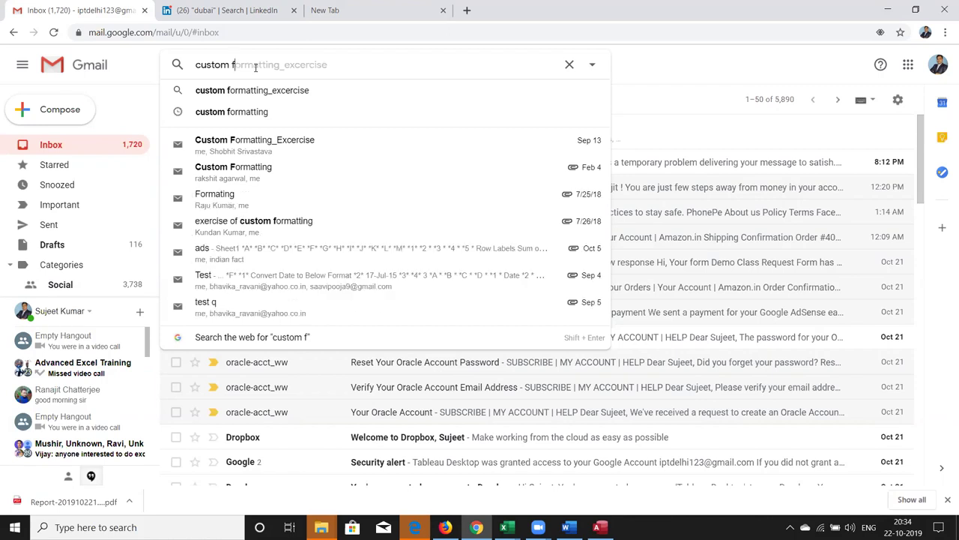
text(o)
text(rmat)
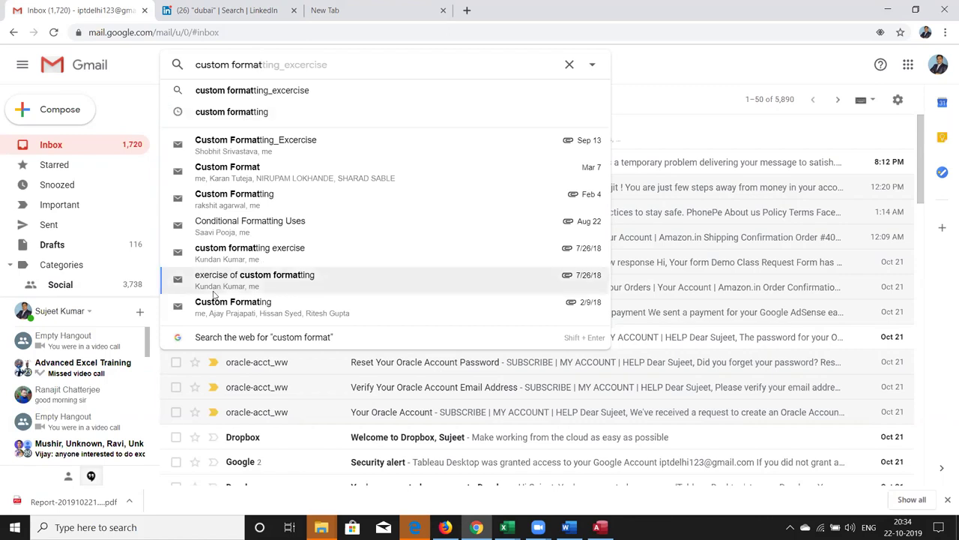
key(Escape)
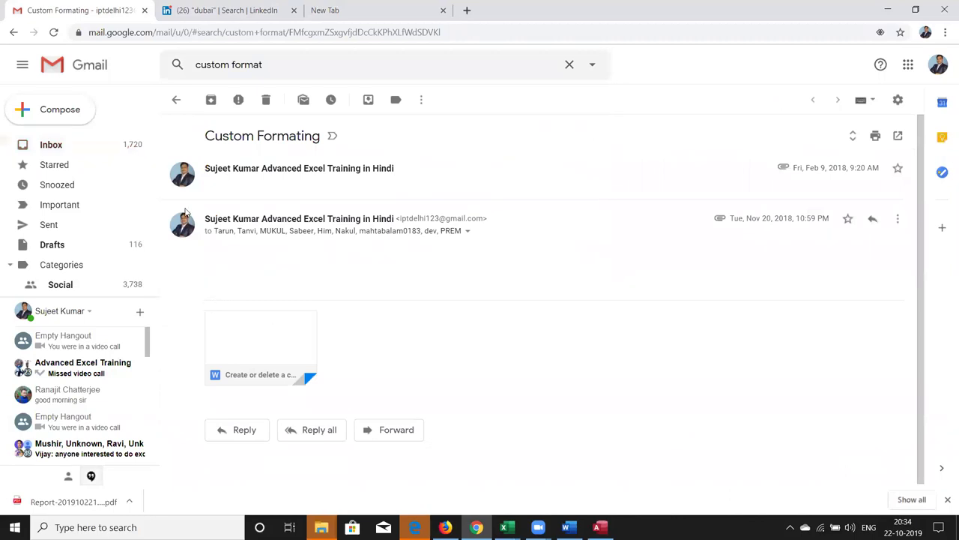
Download the 'Create or delete a custom number format.docx' attachment and start forwarding the email.
mouse_move(266, 348)
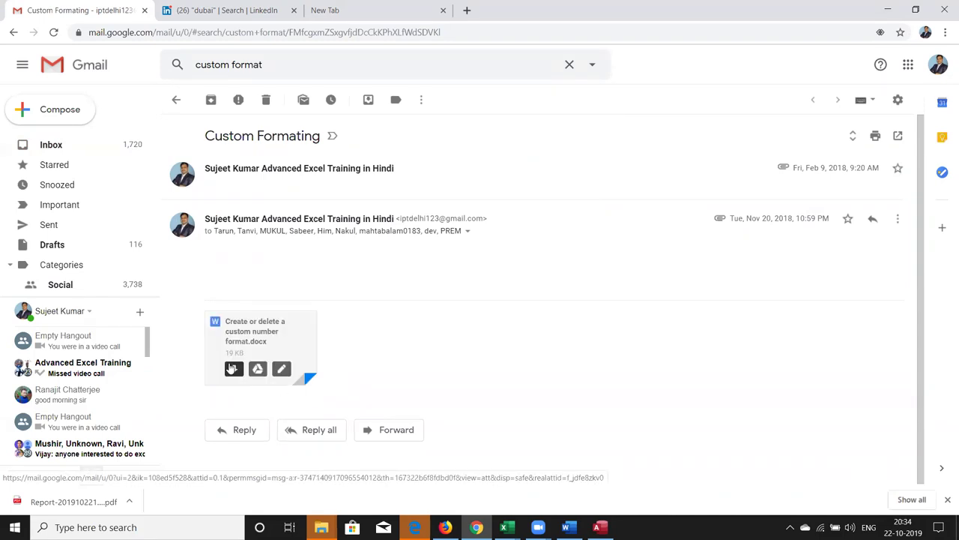
click(232, 368)
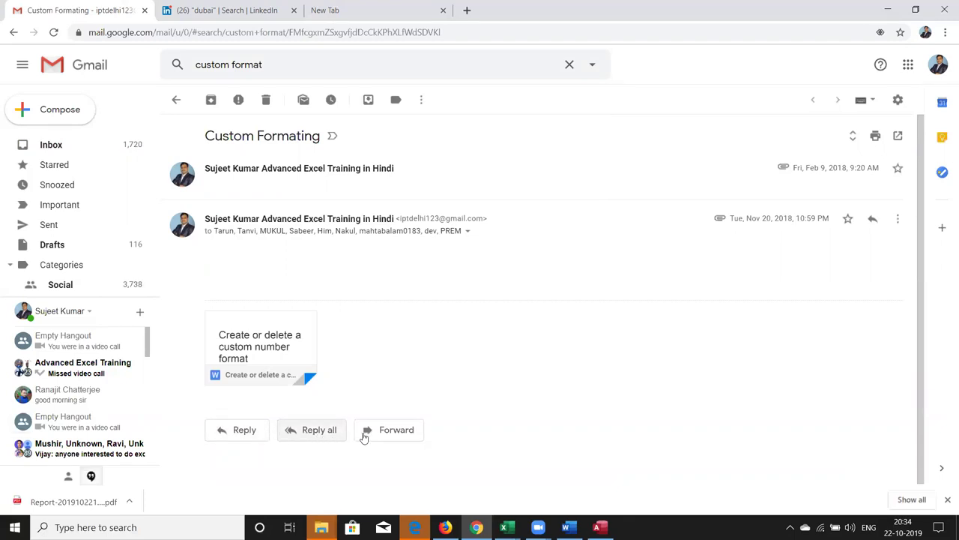
click(389, 430)
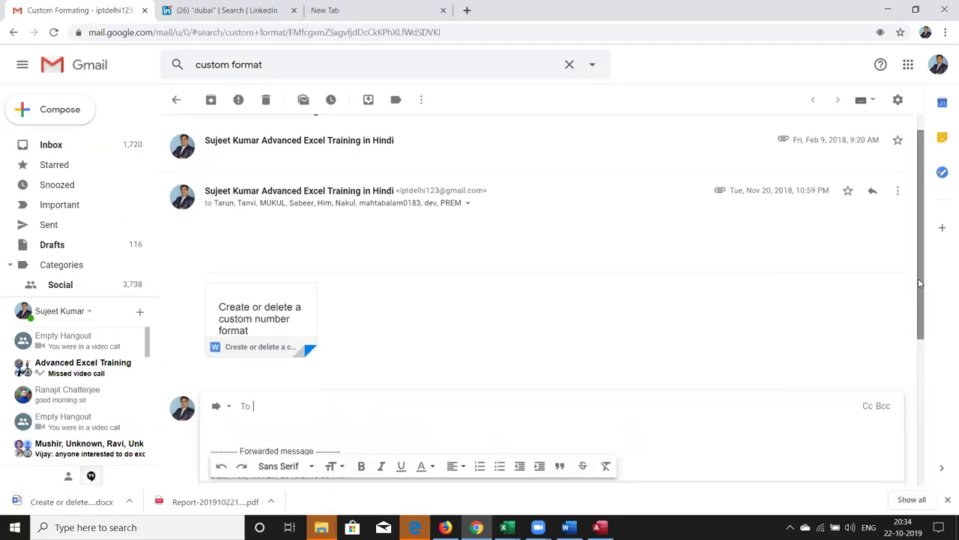
drag(920, 279, 933, 344)
Delete the forwarded-message header text from the forward's body.
click(334, 328)
drag(334, 328, 197, 200)
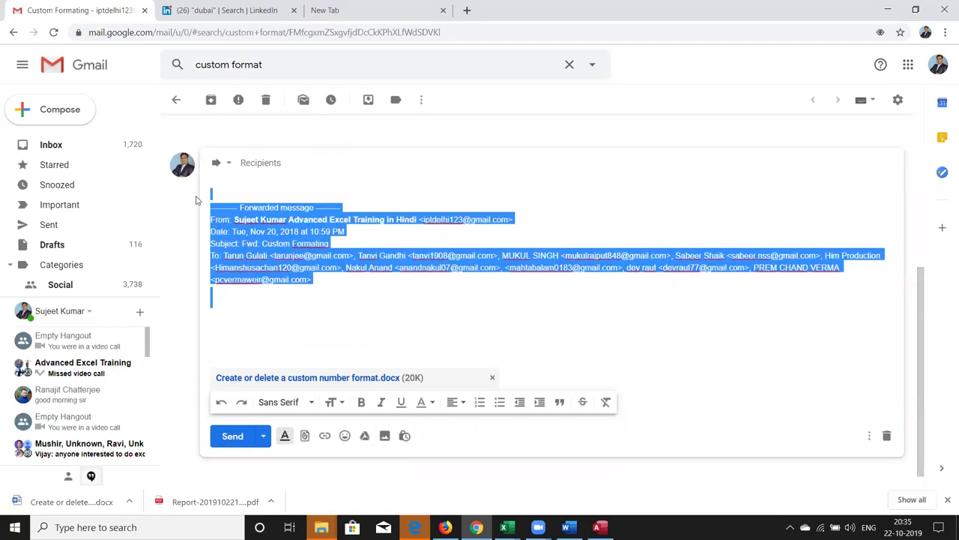
key(BackSpace)
Add three contacts to the To field, picking each from the autocomplete suggestions.
click(265, 267)
text(to)
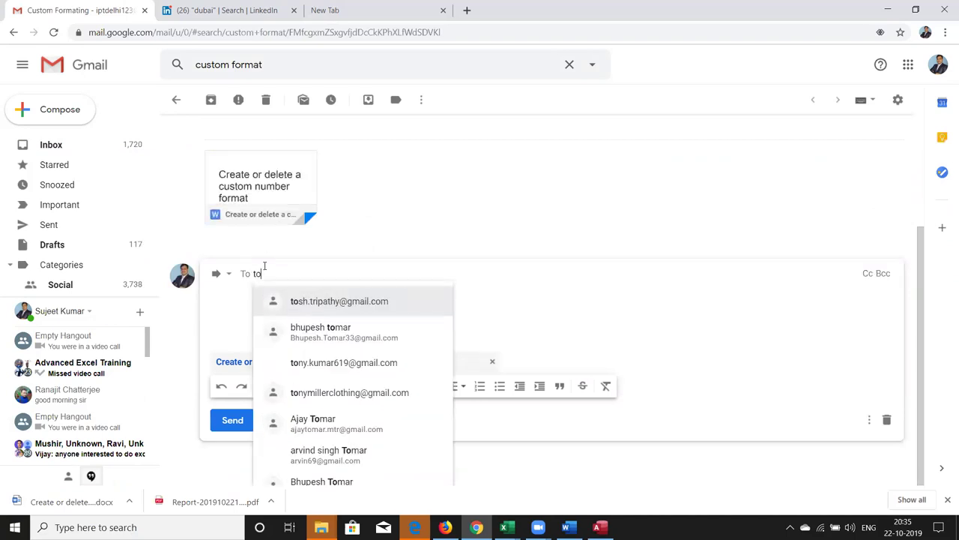
text(sh)
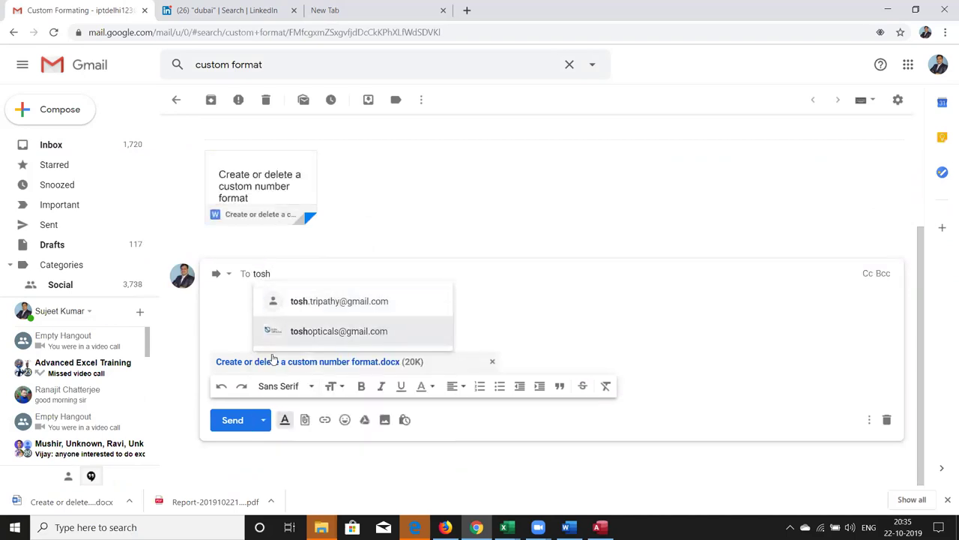
click(300, 315)
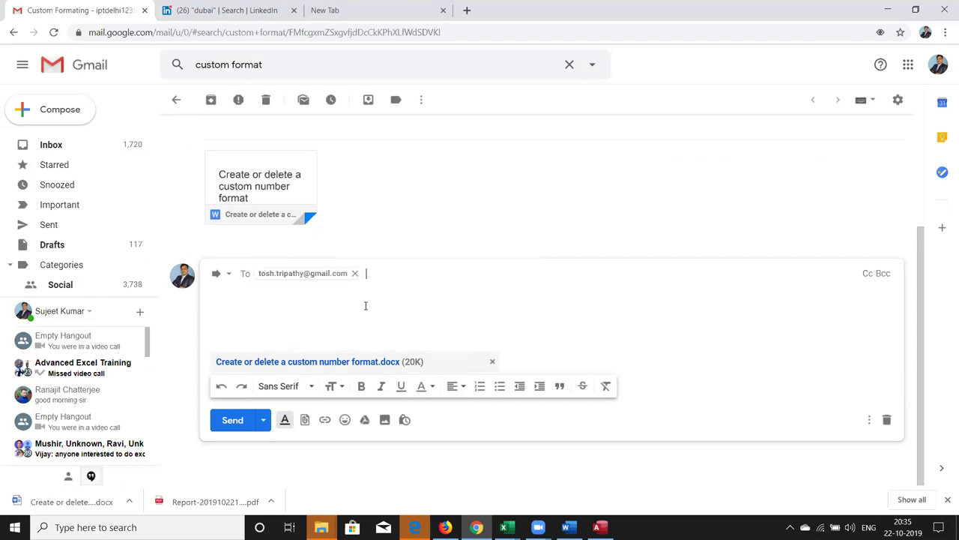
text(dip)
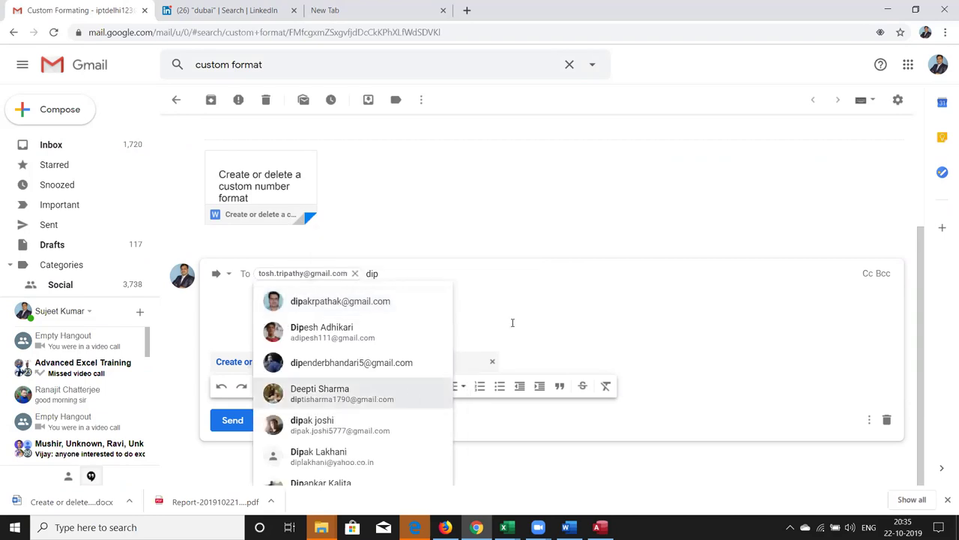
text(en)
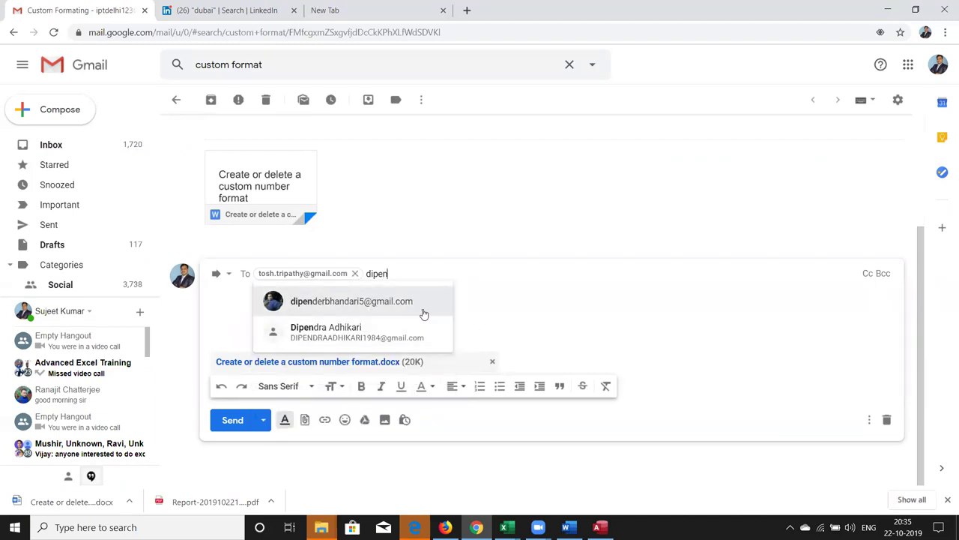
mouse_move(424, 314)
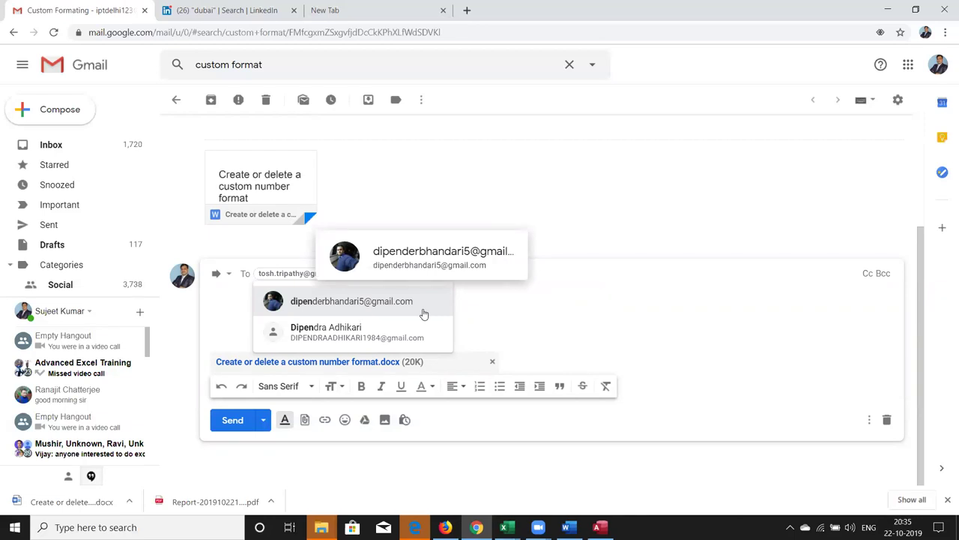
click(423, 311)
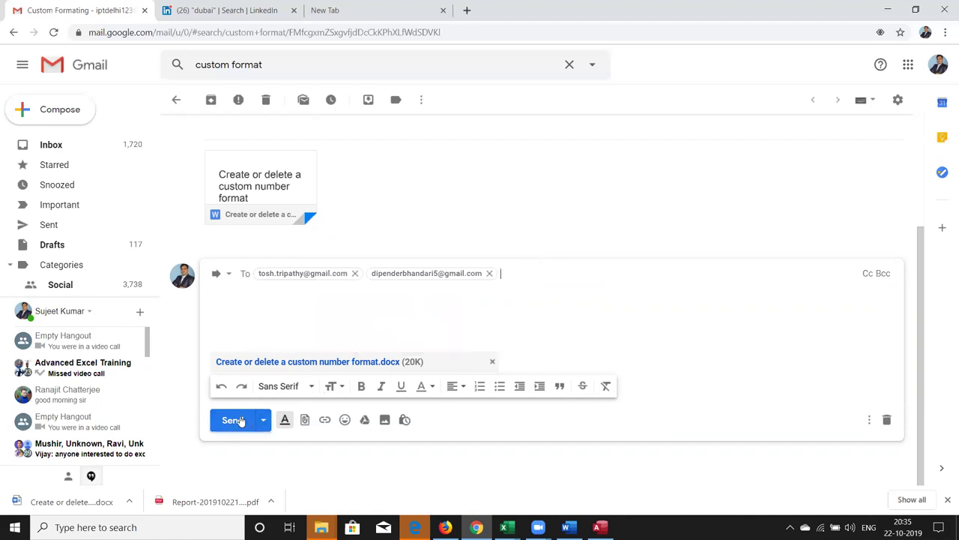
text(mano)
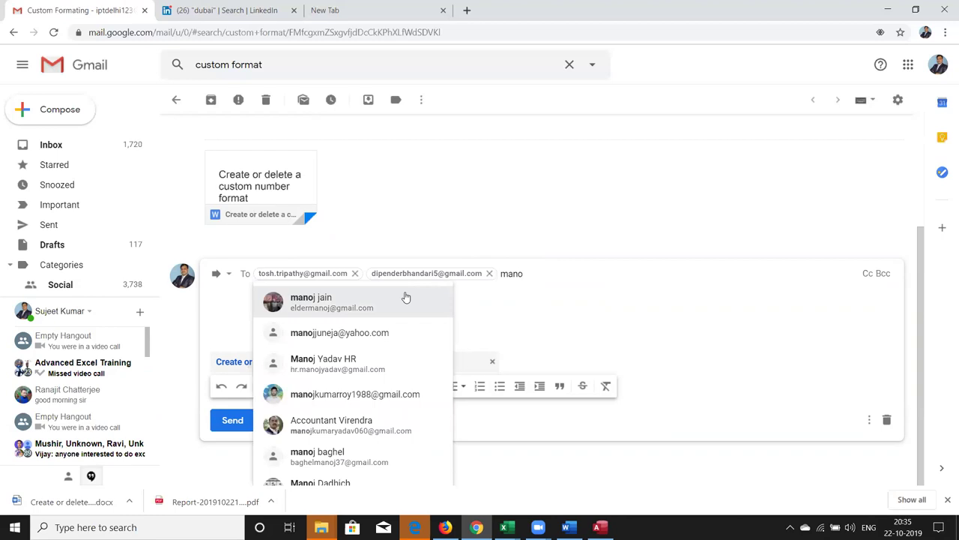
mouse_move(405, 298)
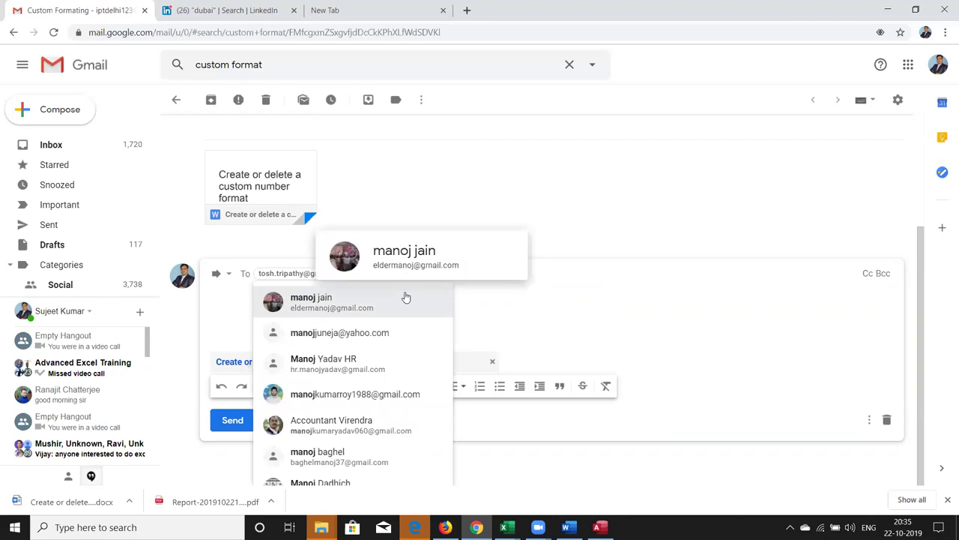
mouse_move(427, 339)
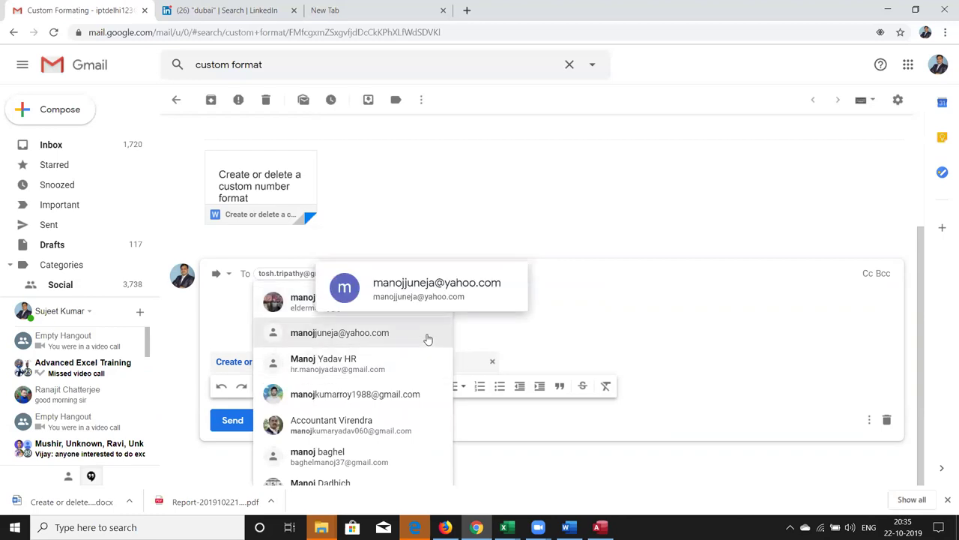
key(Escape)
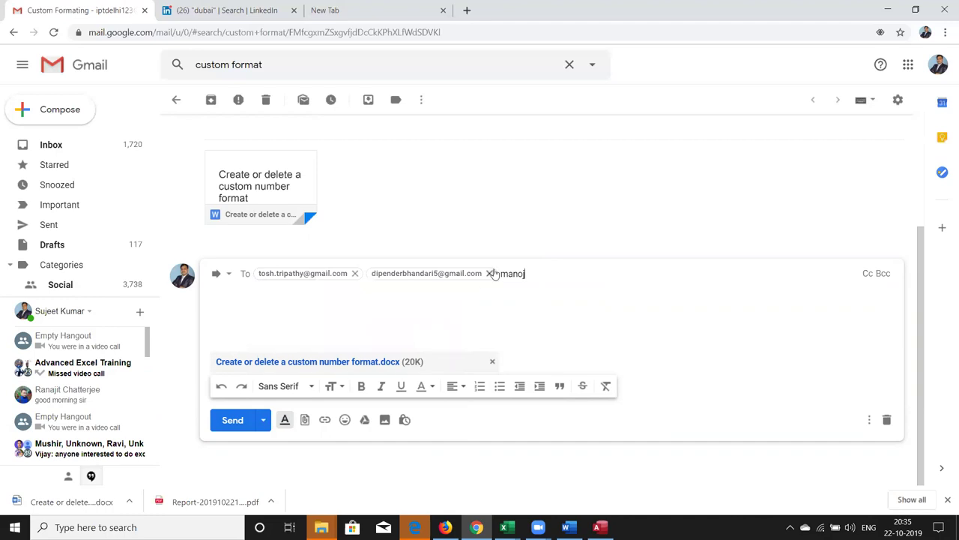
key(BackSpace)
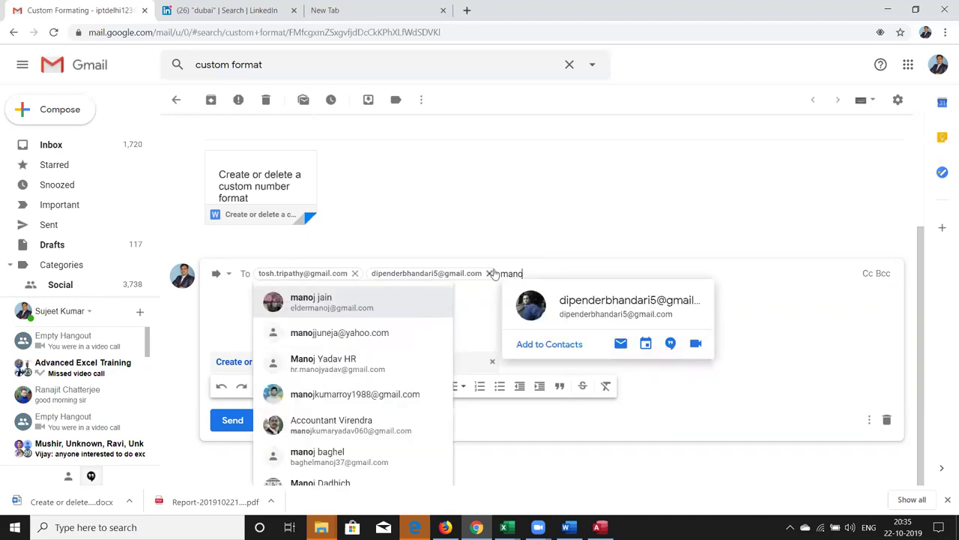
text(j r)
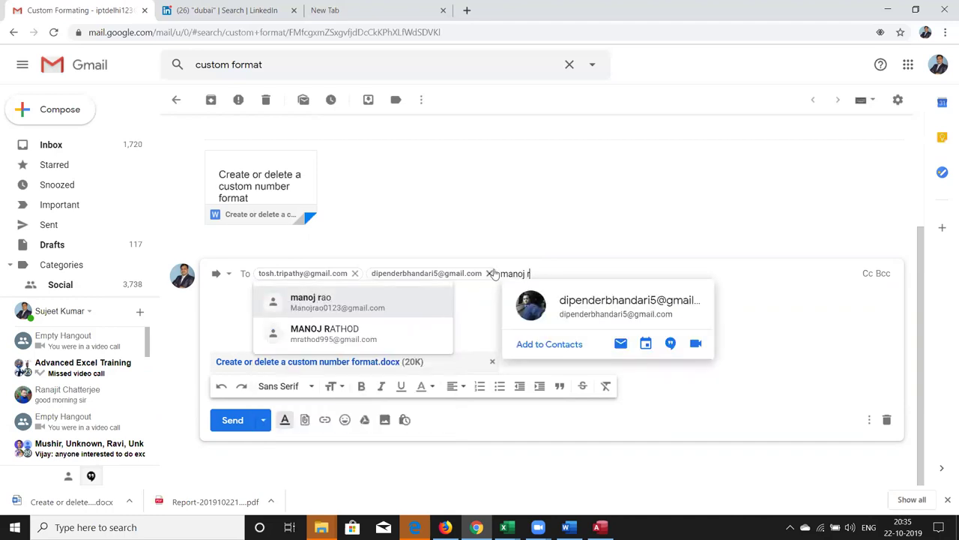
click(400, 312)
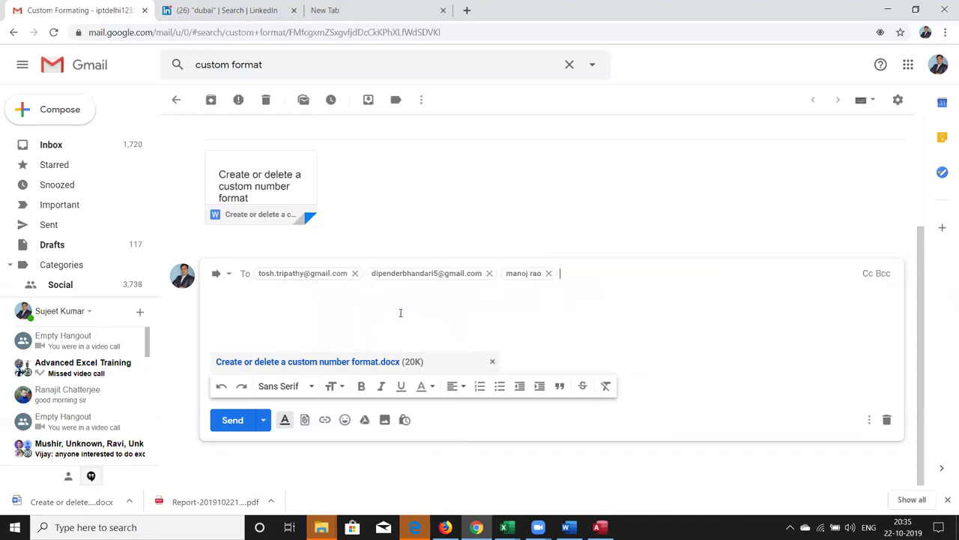
Send the forward to the three recipients, retrying repeatedly after the network error.
click(241, 422)
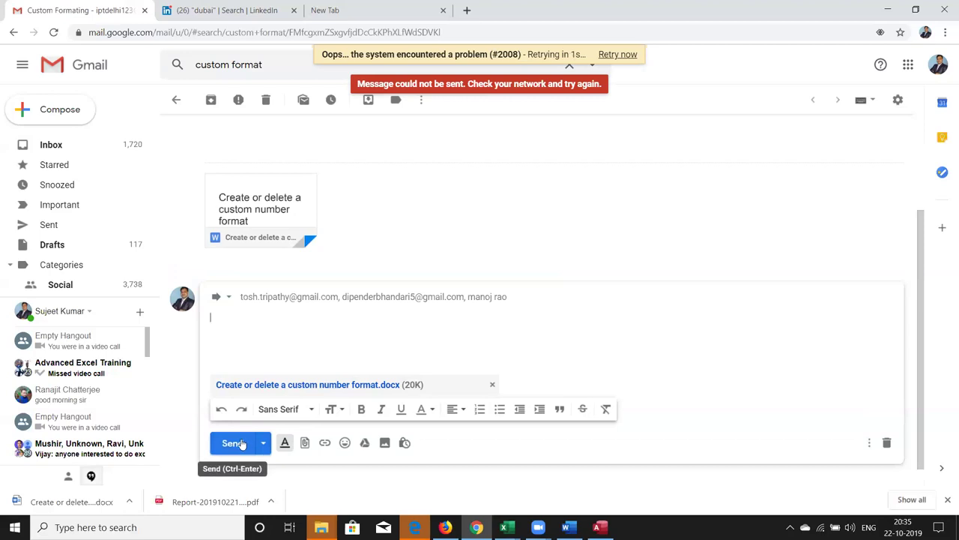
click(241, 443)
click(241, 443)
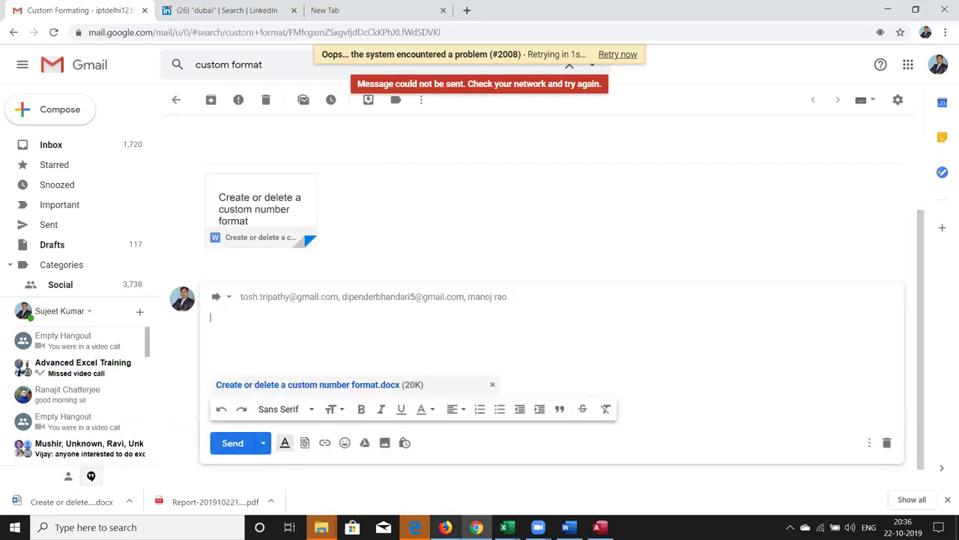
mouse_move(508, 527)
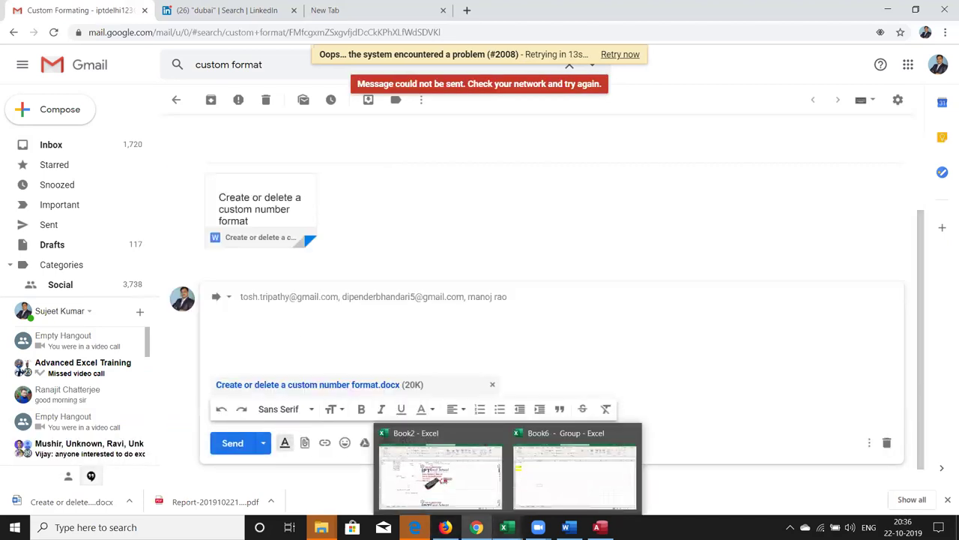
mouse_move(538, 527)
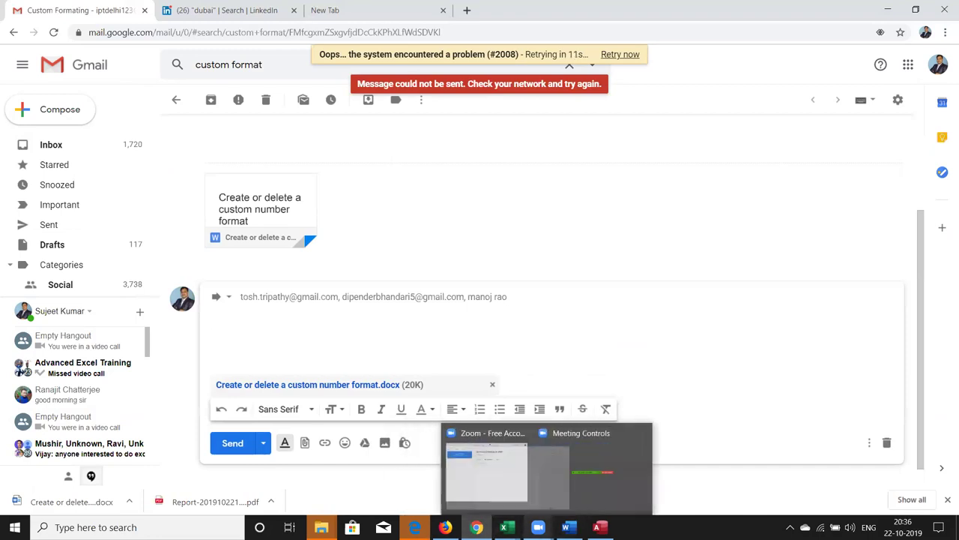
mouse_move(445, 527)
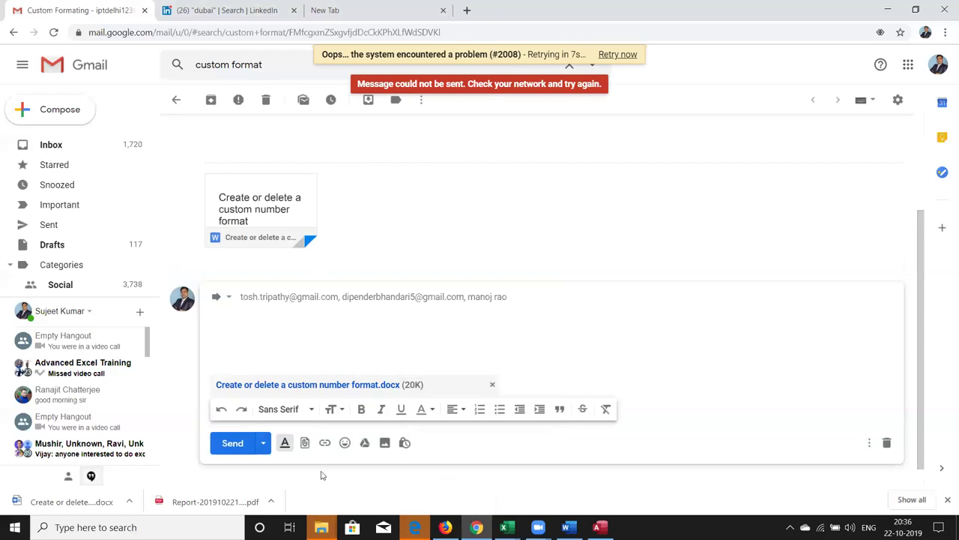
click(242, 445)
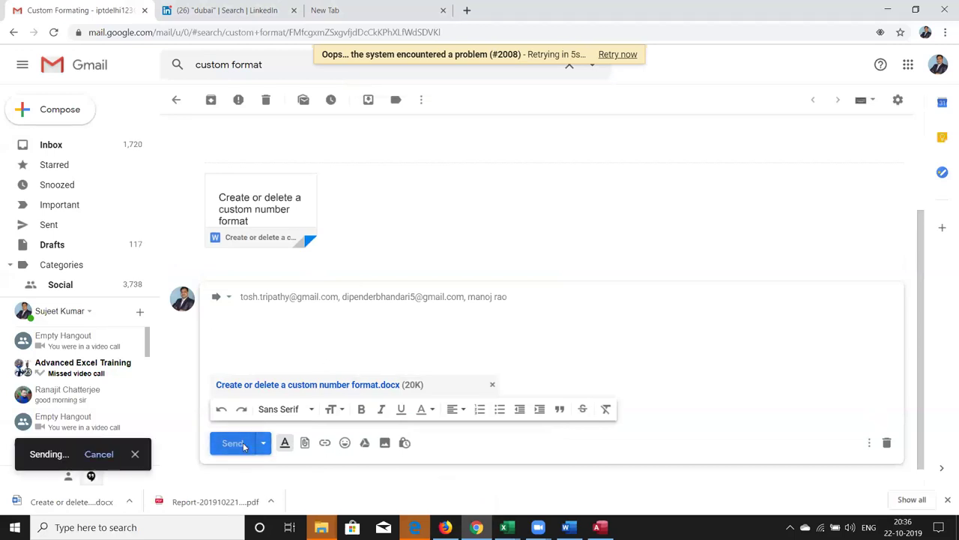
Re-check the third recipient's address in the To field, leave it unchanged, and retry sending.
click(508, 296)
double_click(518, 295)
mouse_move(517, 294)
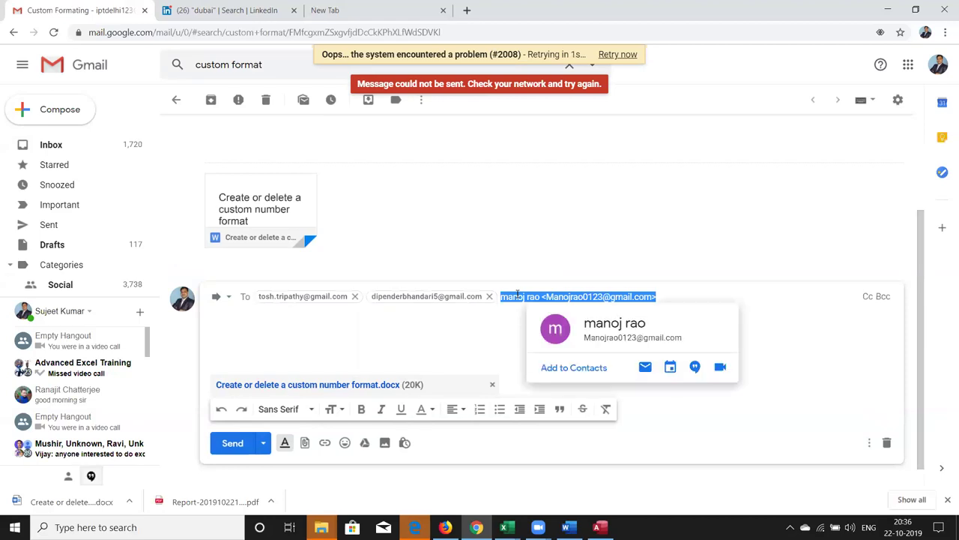
key(Return)
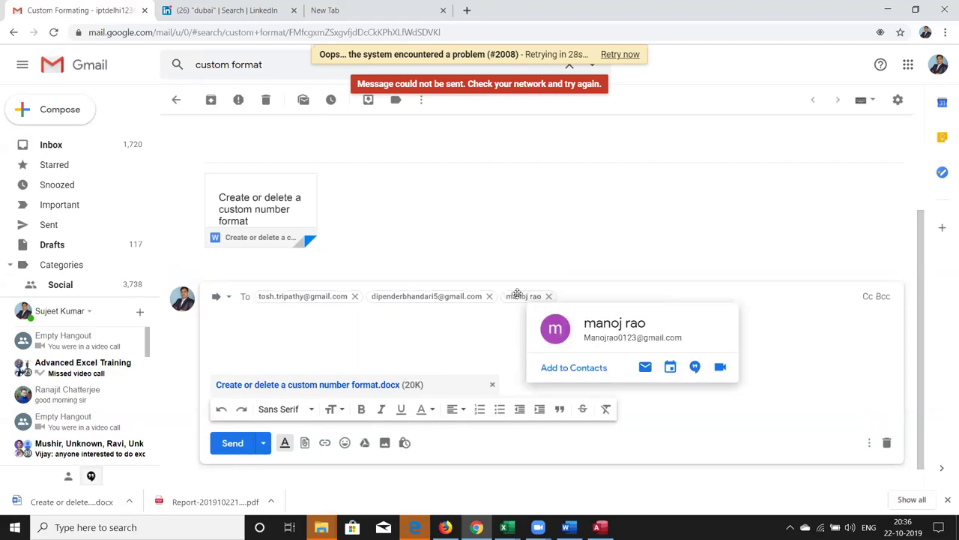
key(ctrl+a)
click(495, 346)
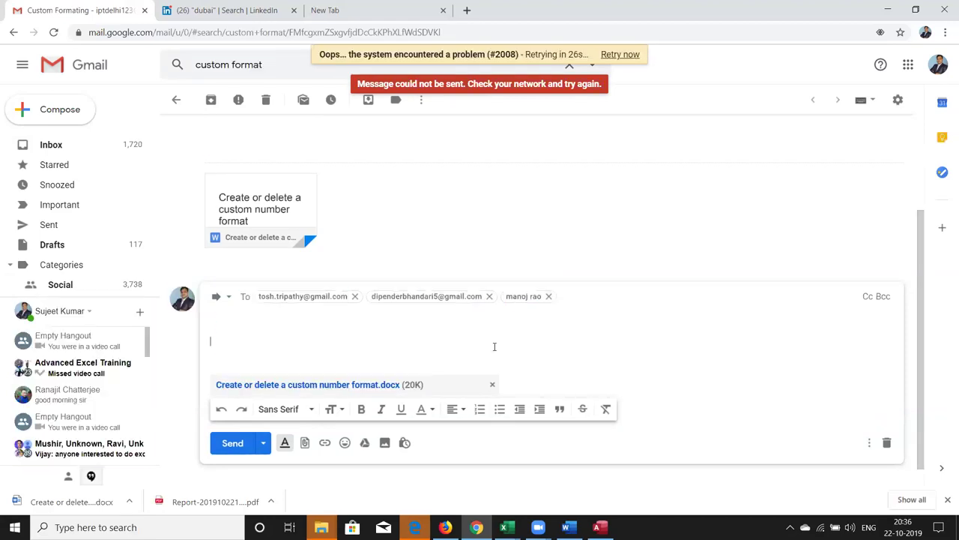
click(239, 445)
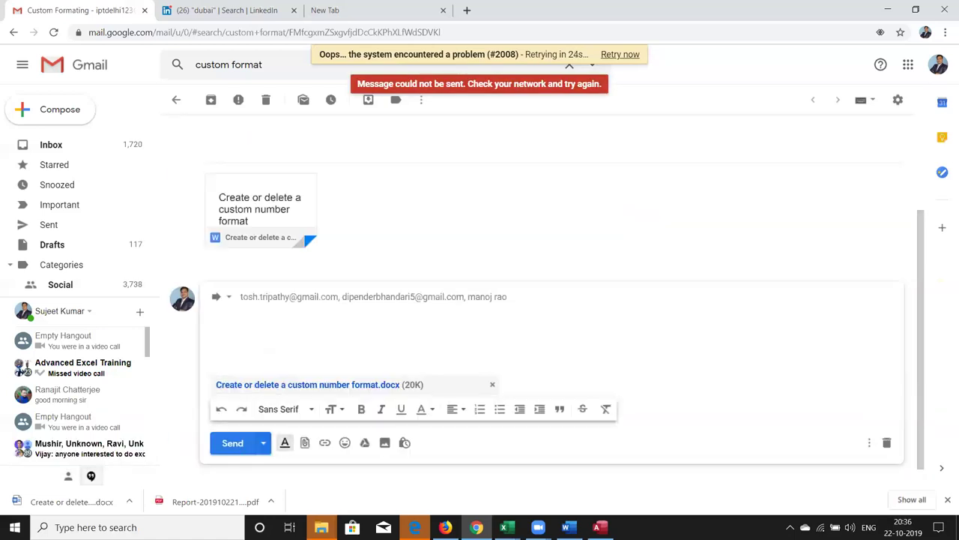